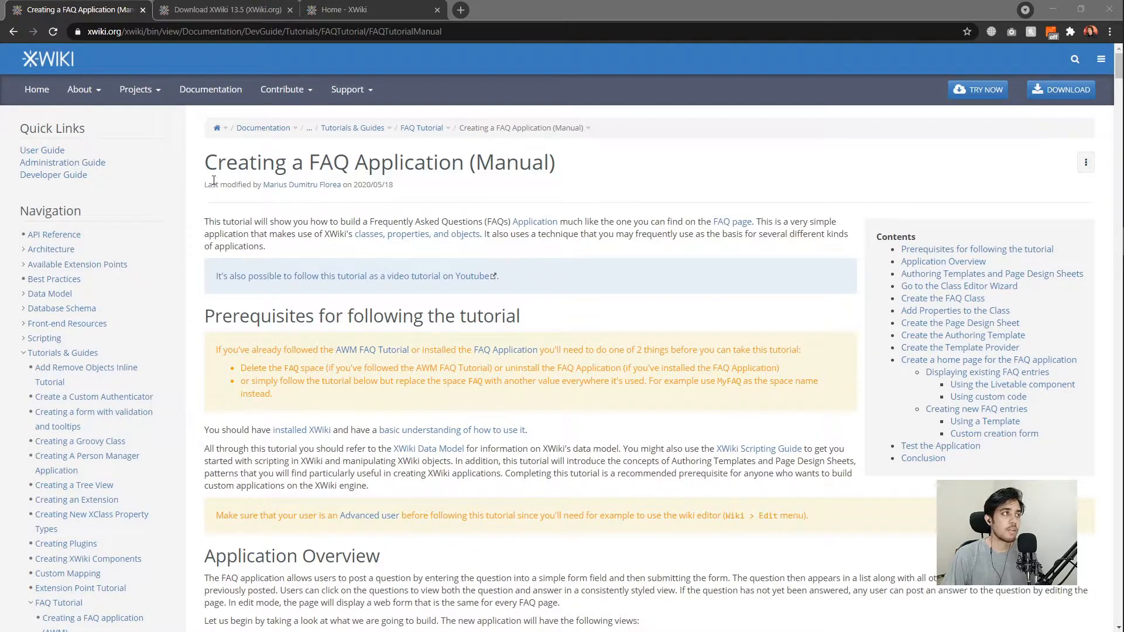
# View the XWiki 13.5 download page, then switch to the local 'Home - XWiki' tab.
pyautogui.click(198, 9)
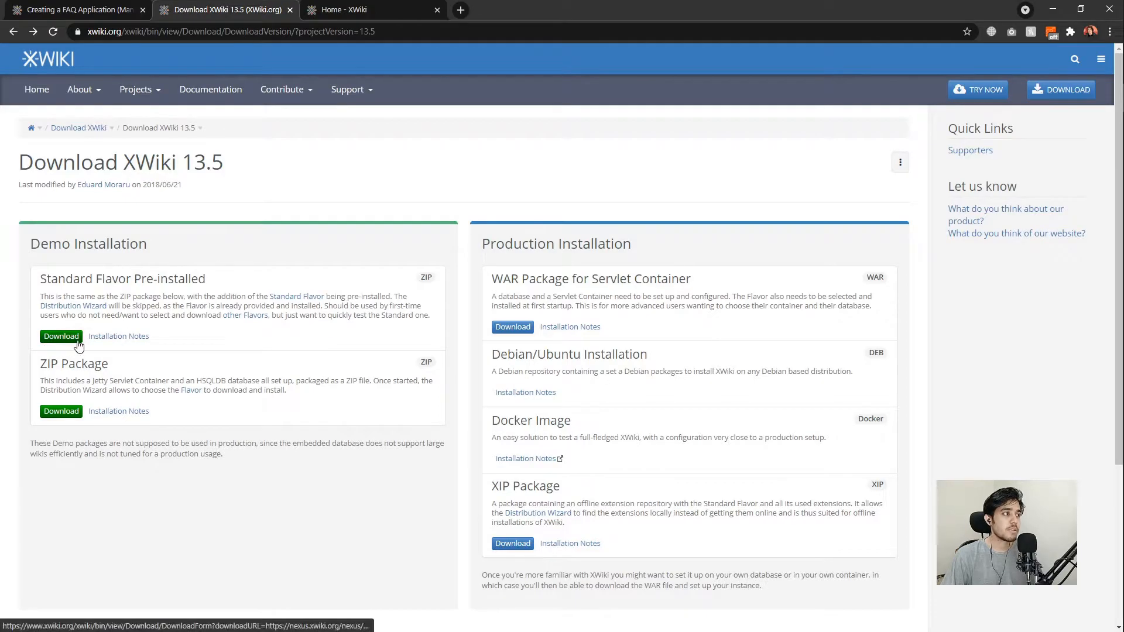
pyautogui.click(328, 13)
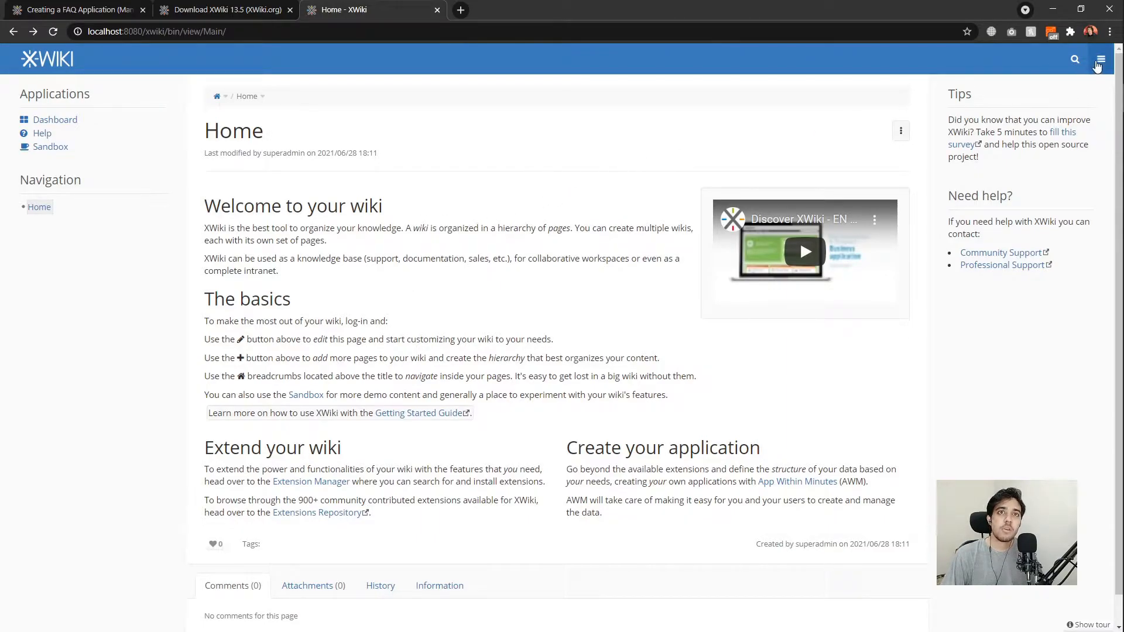
# Log in with the administrator username and password, with Remember me ticked.
pyautogui.click(1098, 60)
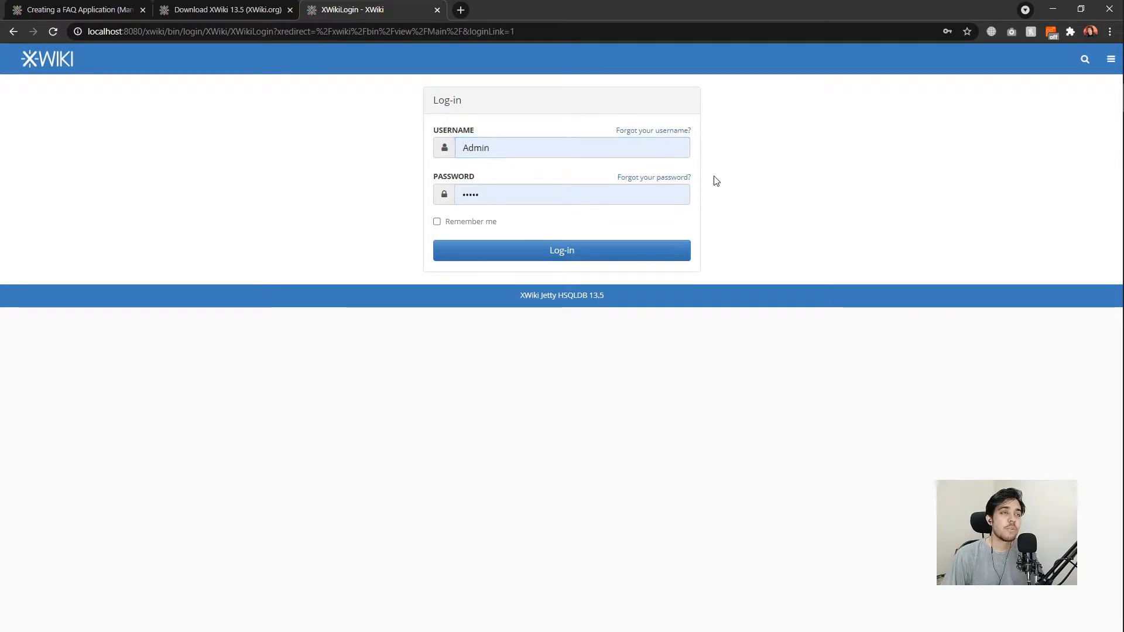
pyautogui.click(634, 152)
pyautogui.hotkey('ctrl', 'a')
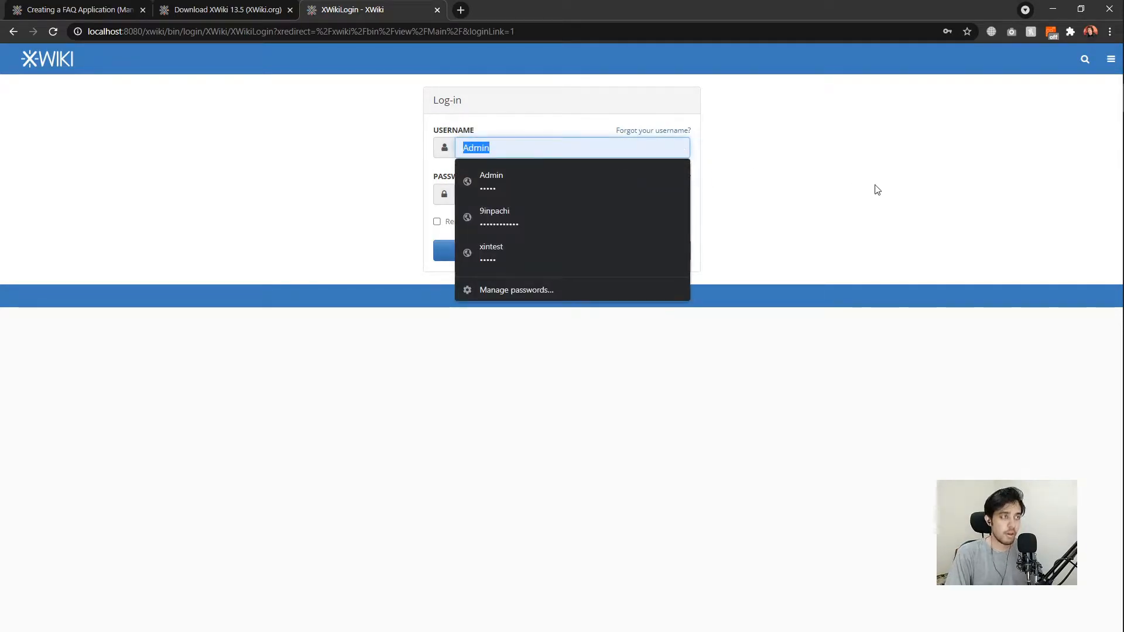
pyautogui.write('Admin')
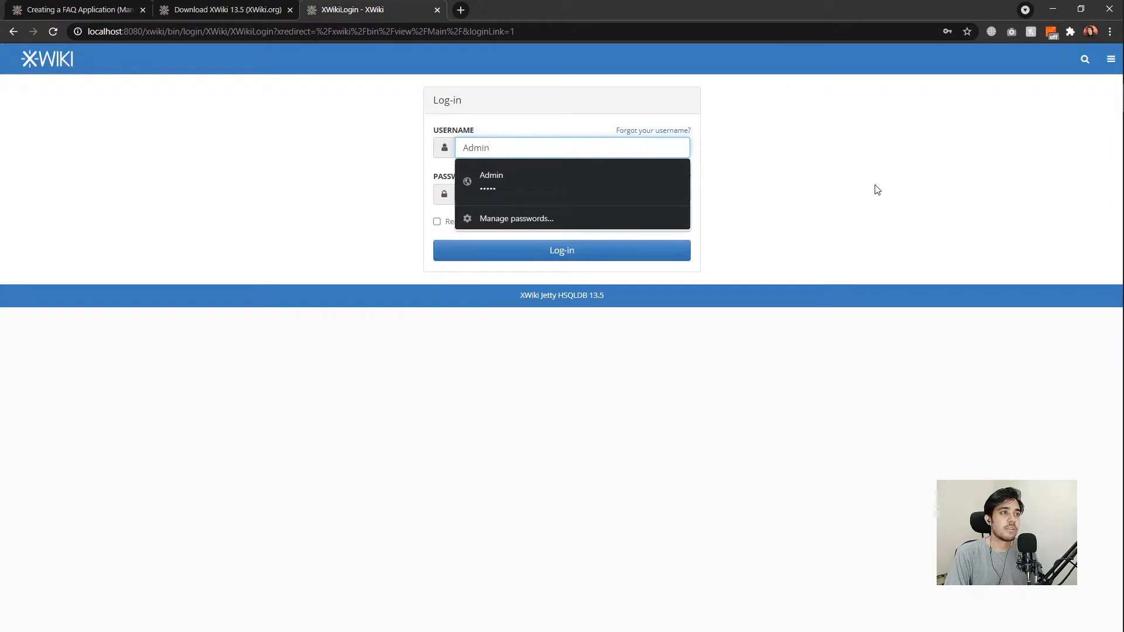
pyautogui.press('Tab')
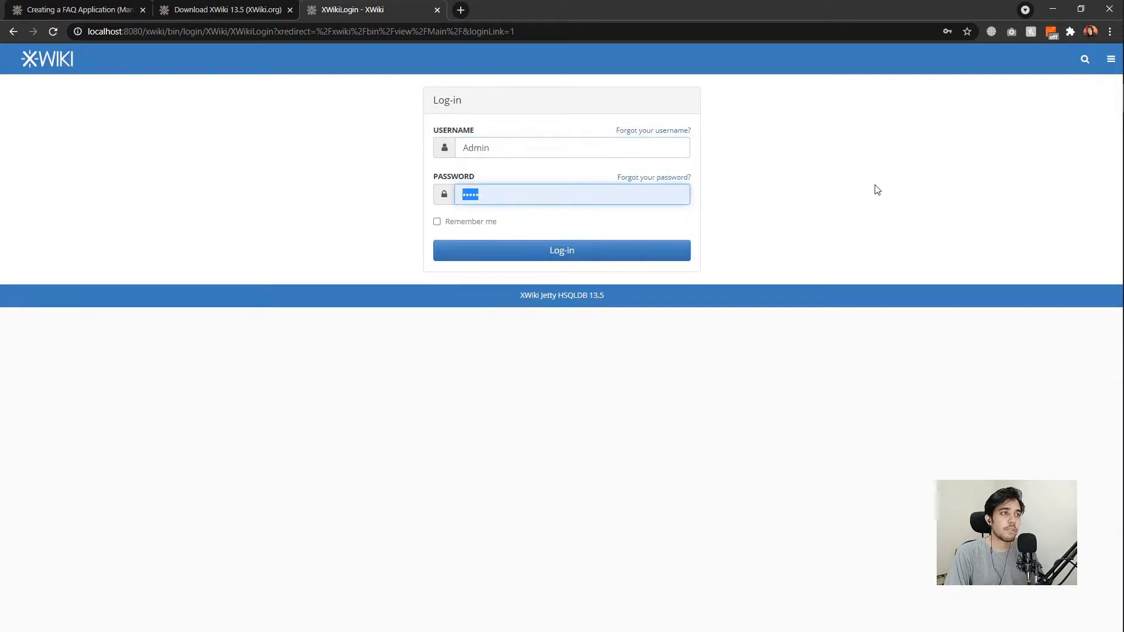
pyautogui.write('admin')
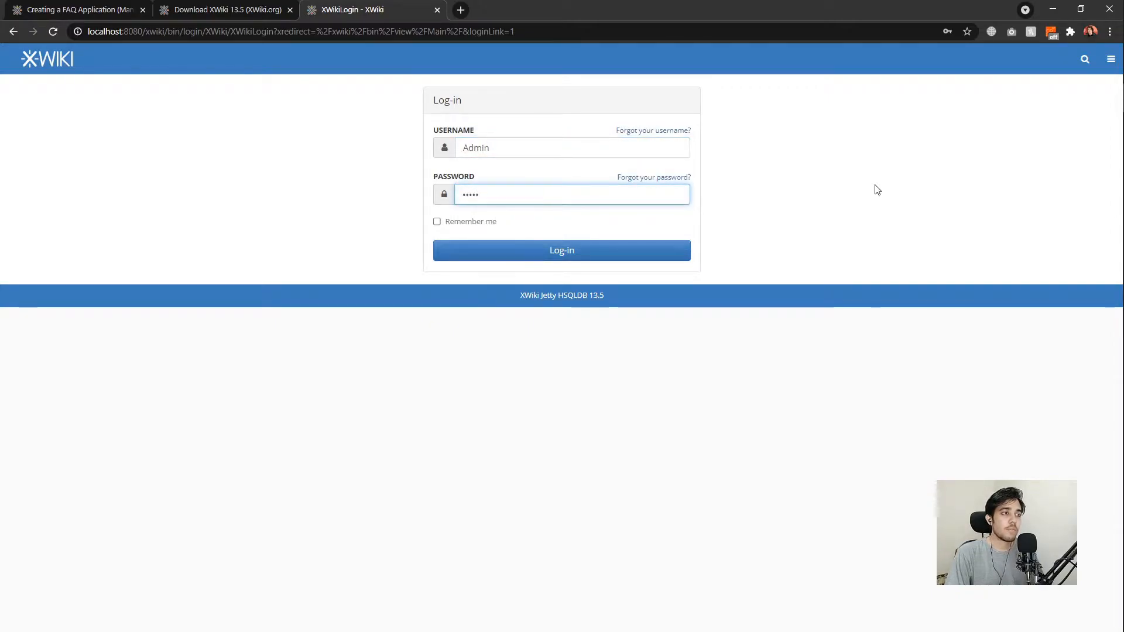
pyautogui.click(482, 222)
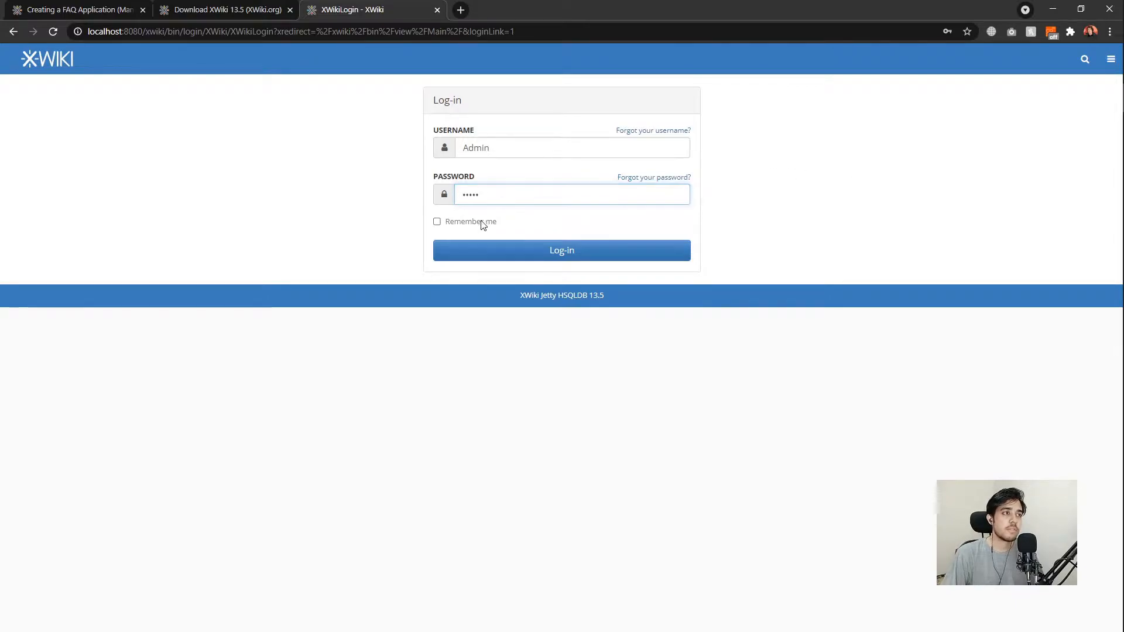
pyautogui.click(582, 252)
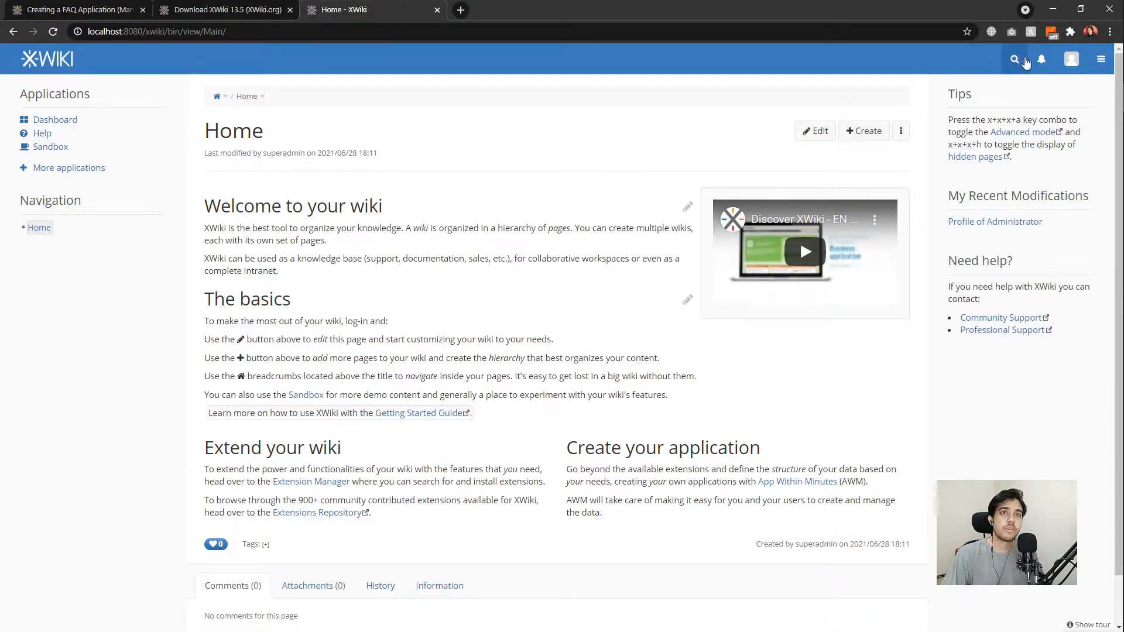
# In the admin profile's Preferences, set Display Hidden Pages to Yes and User Type to Advanced, then save.
pyautogui.click(1071, 58)
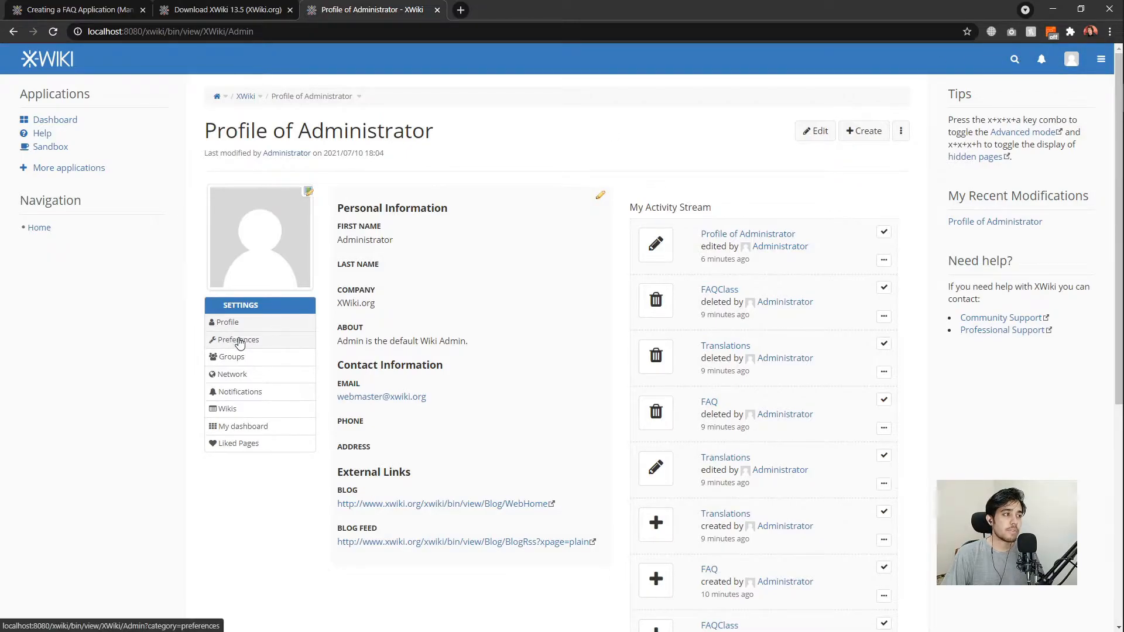
pyautogui.click(238, 340)
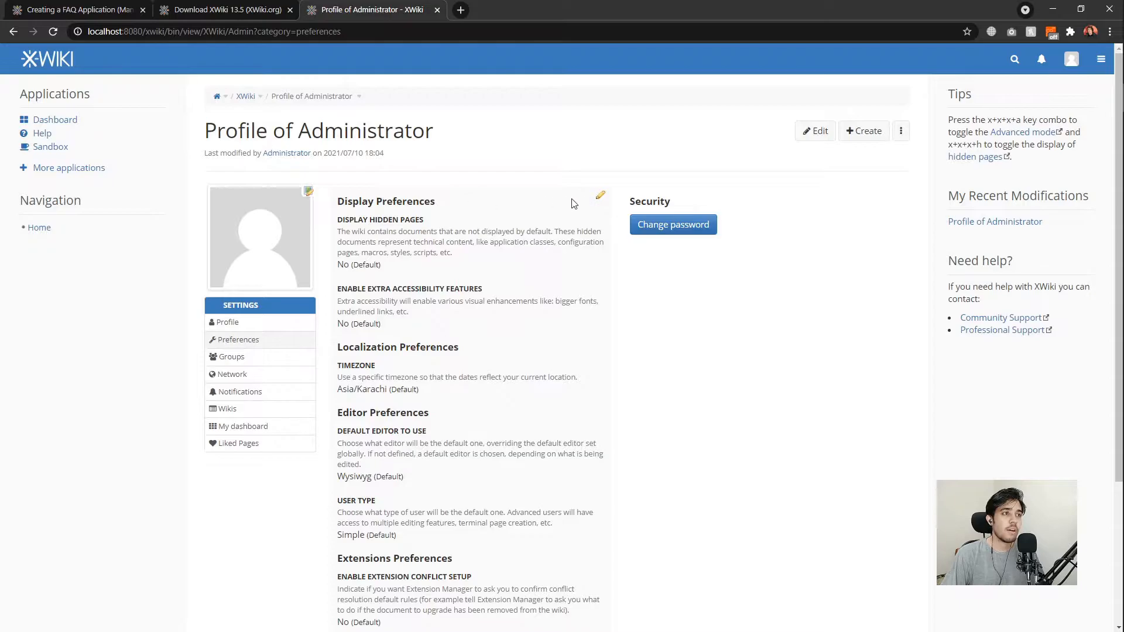
pyautogui.click(600, 195)
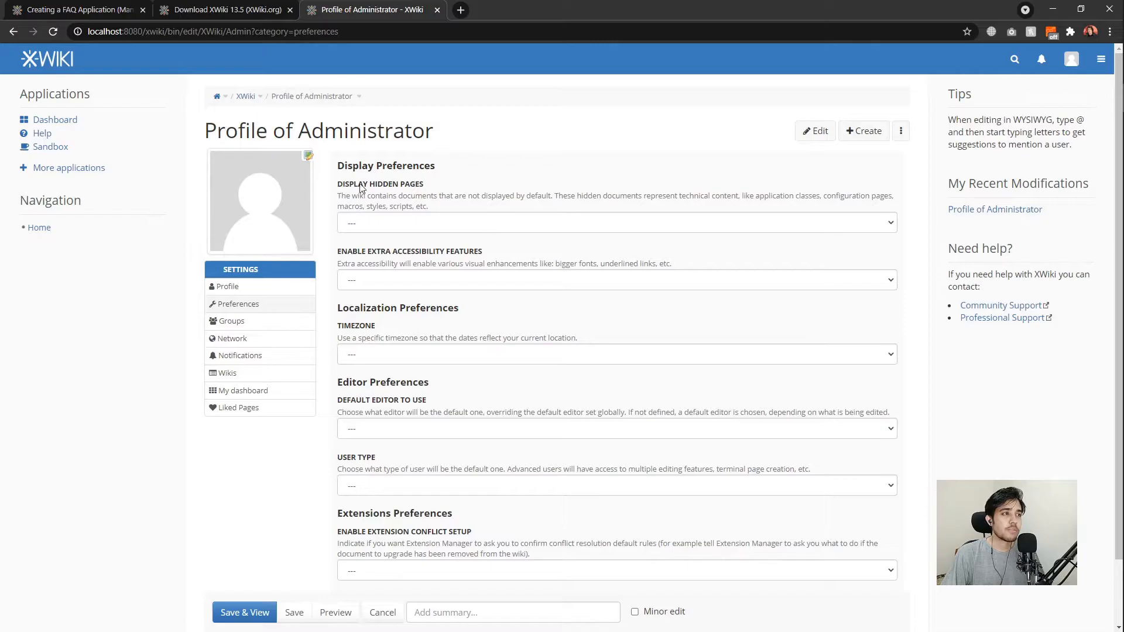
pyautogui.click(392, 226)
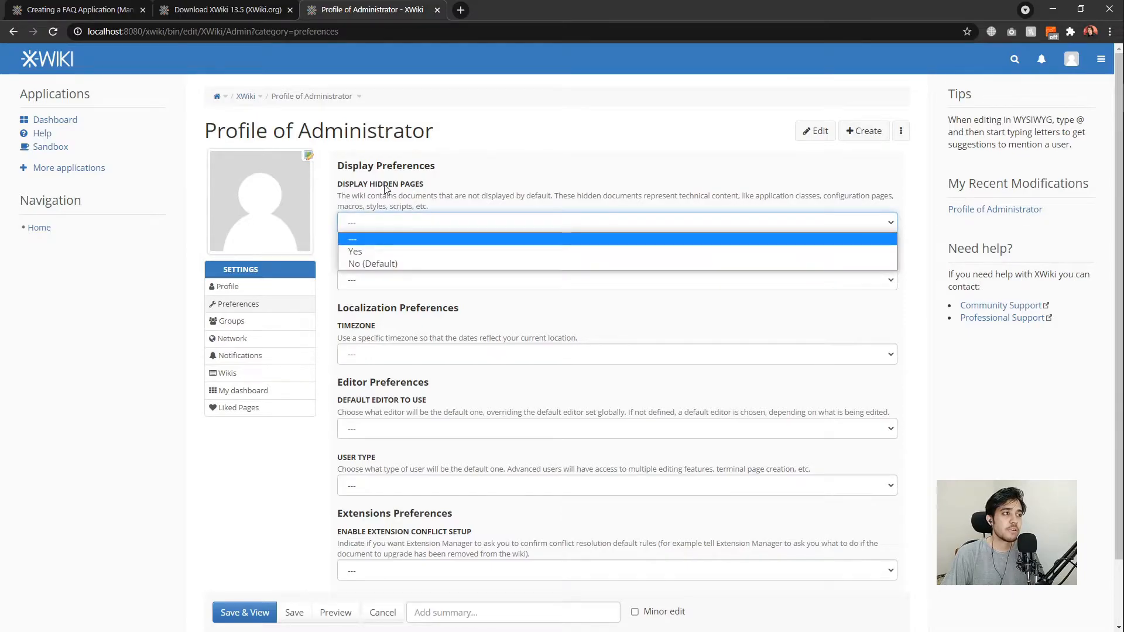
pyautogui.click(362, 251)
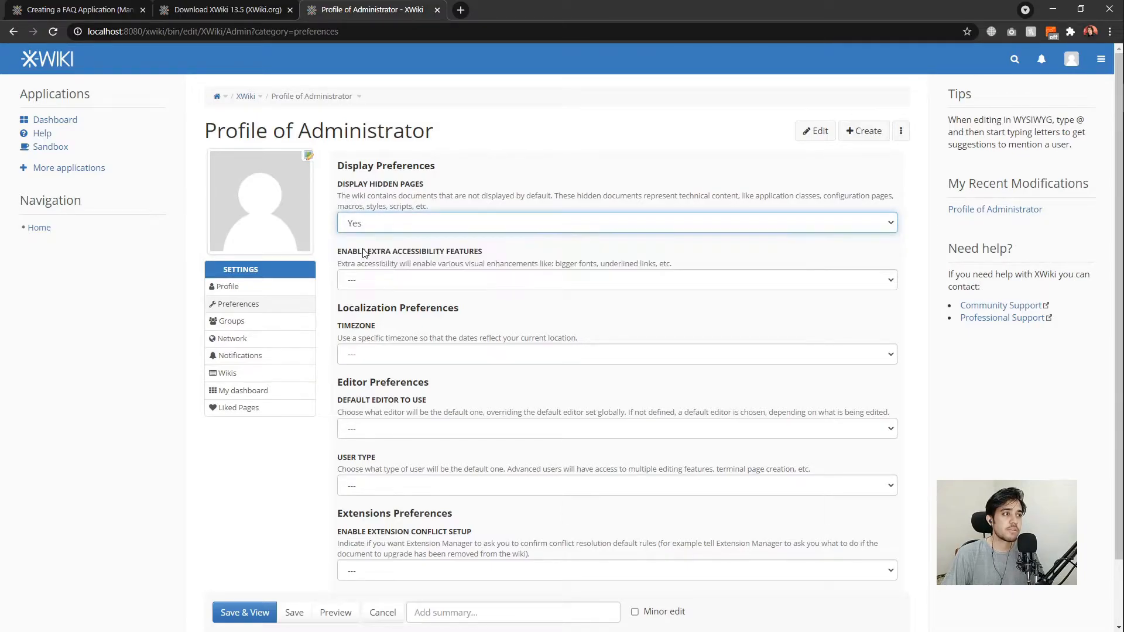
pyautogui.scroll(-1, 539, 497)
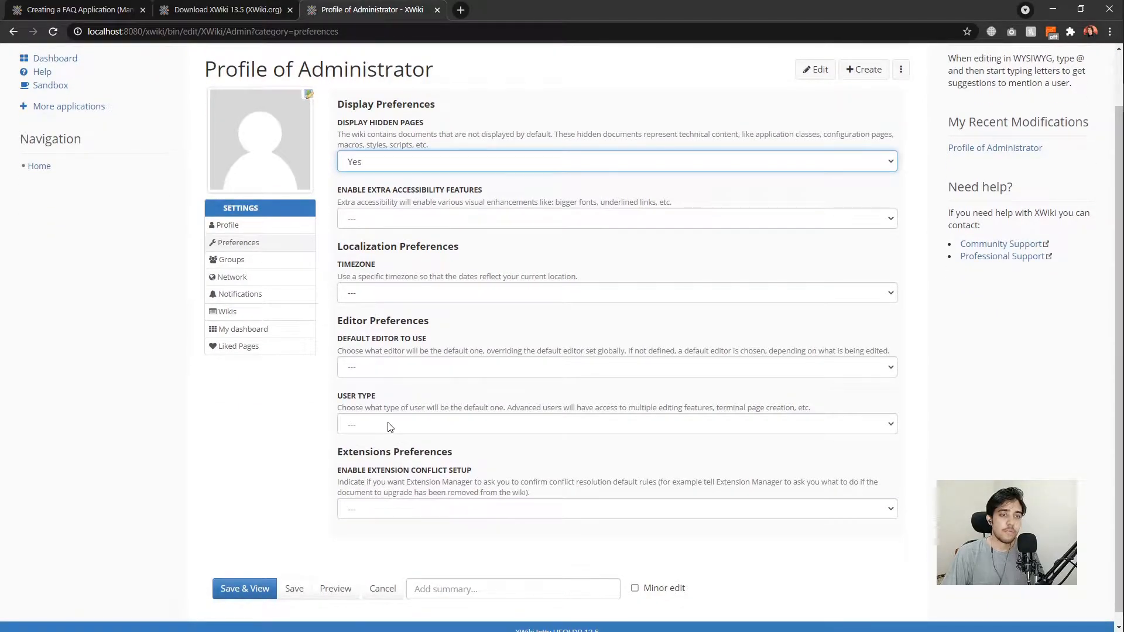
pyautogui.click(389, 426)
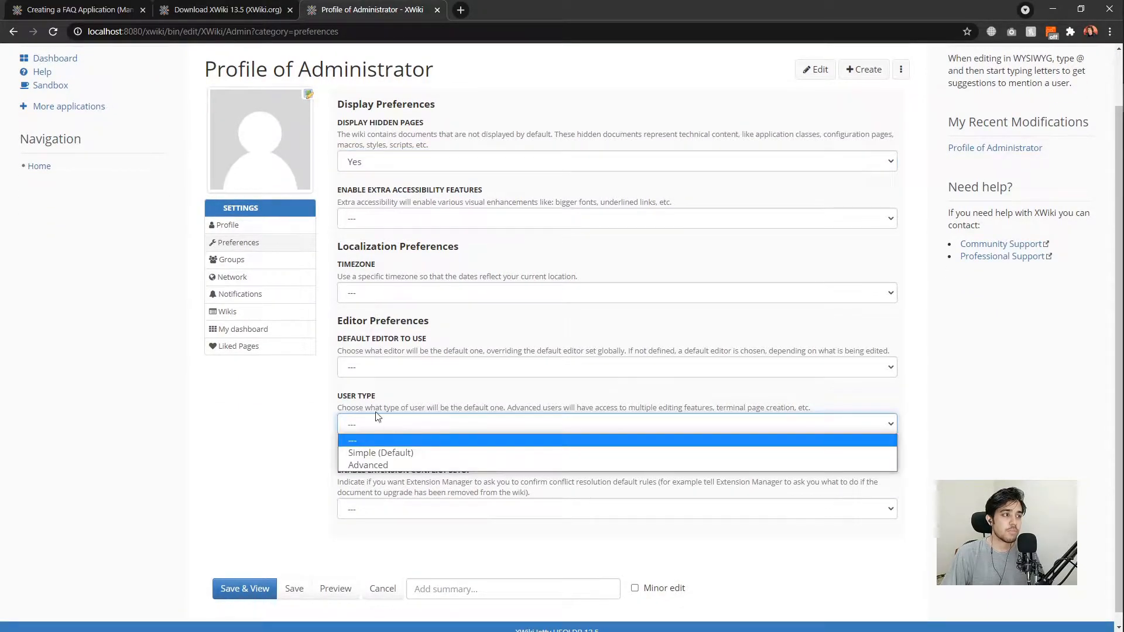
pyautogui.click(368, 466)
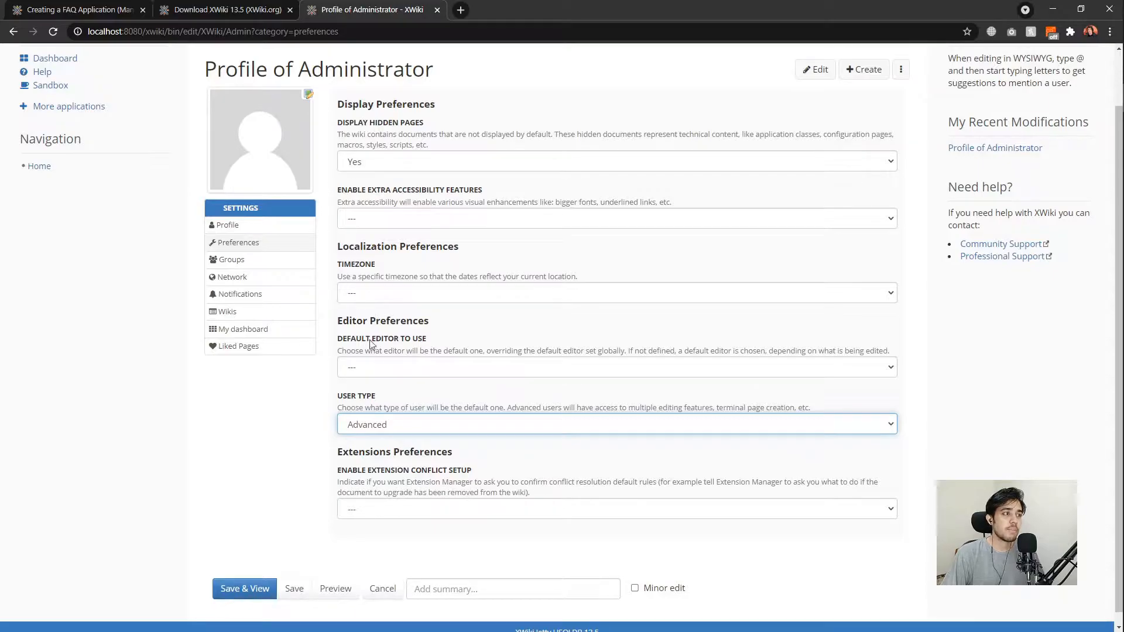
pyautogui.click(245, 588)
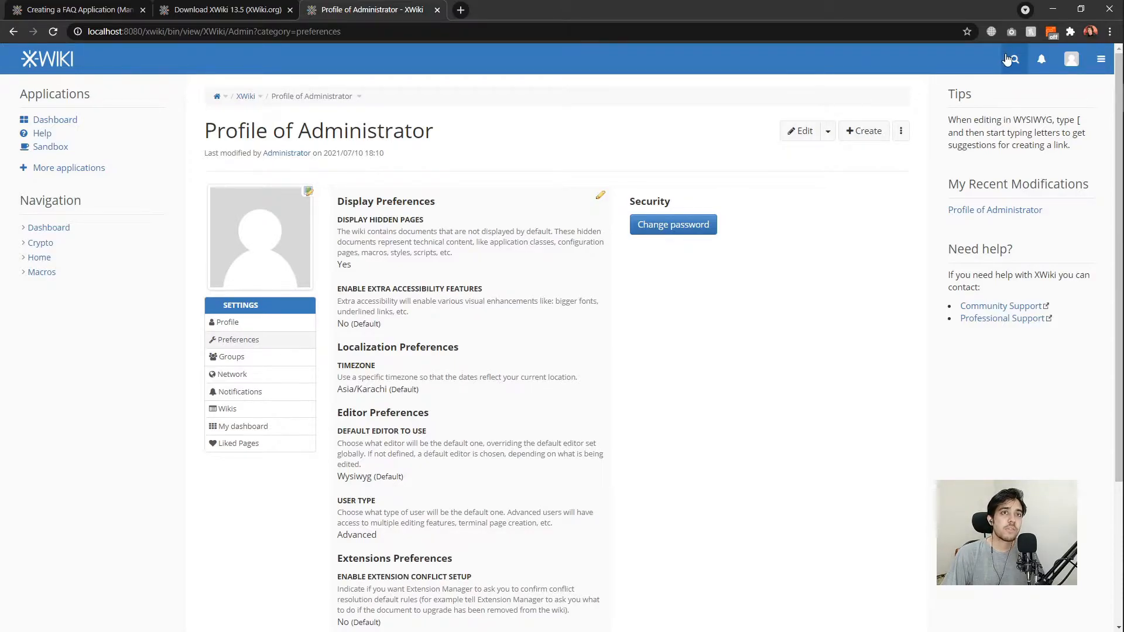
# Search for 'xwikiclasses' and go to the Data types page.
pyautogui.click(1014, 59)
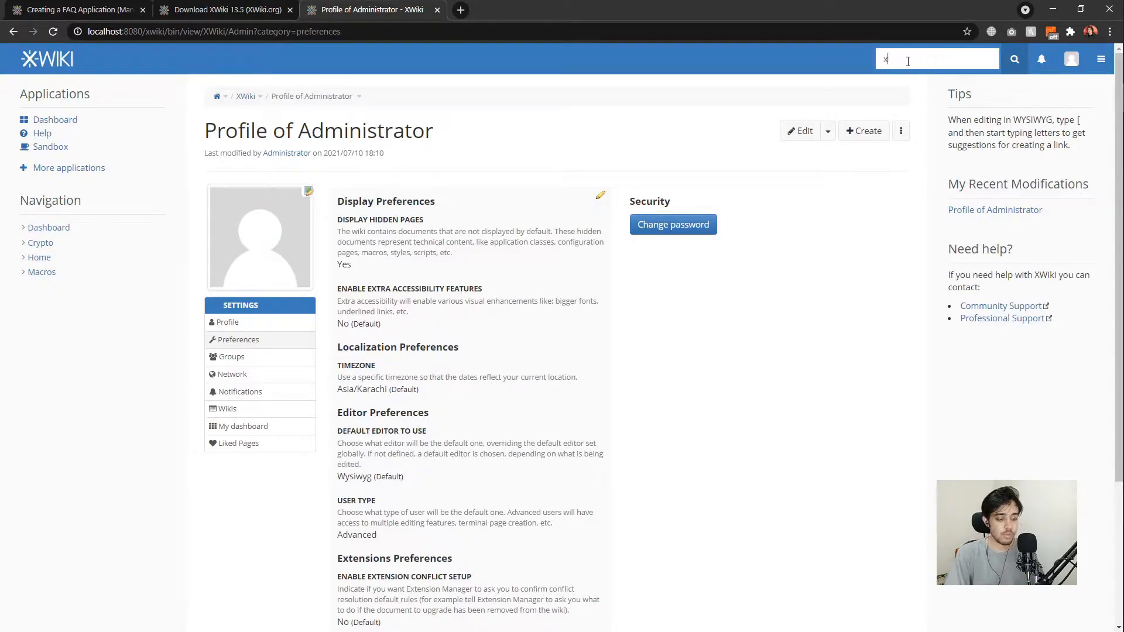
pyautogui.write('xwikiclasses')
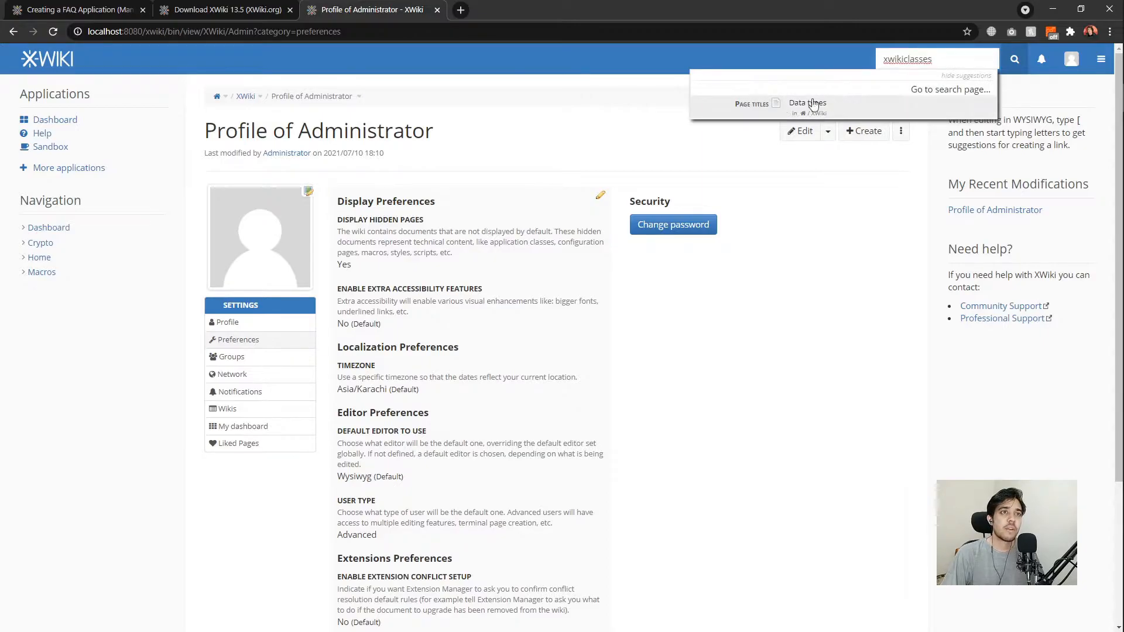
pyautogui.click(822, 105)
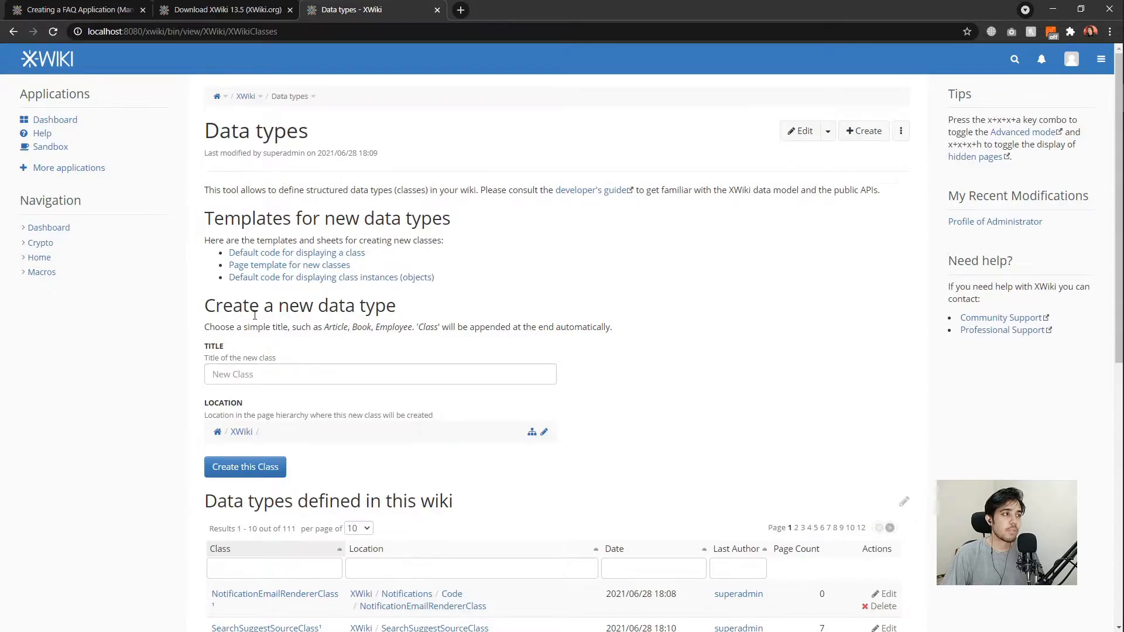
# Create a class titled FAQClass with its parent location changed to FAQ.
pyautogui.click(271, 373)
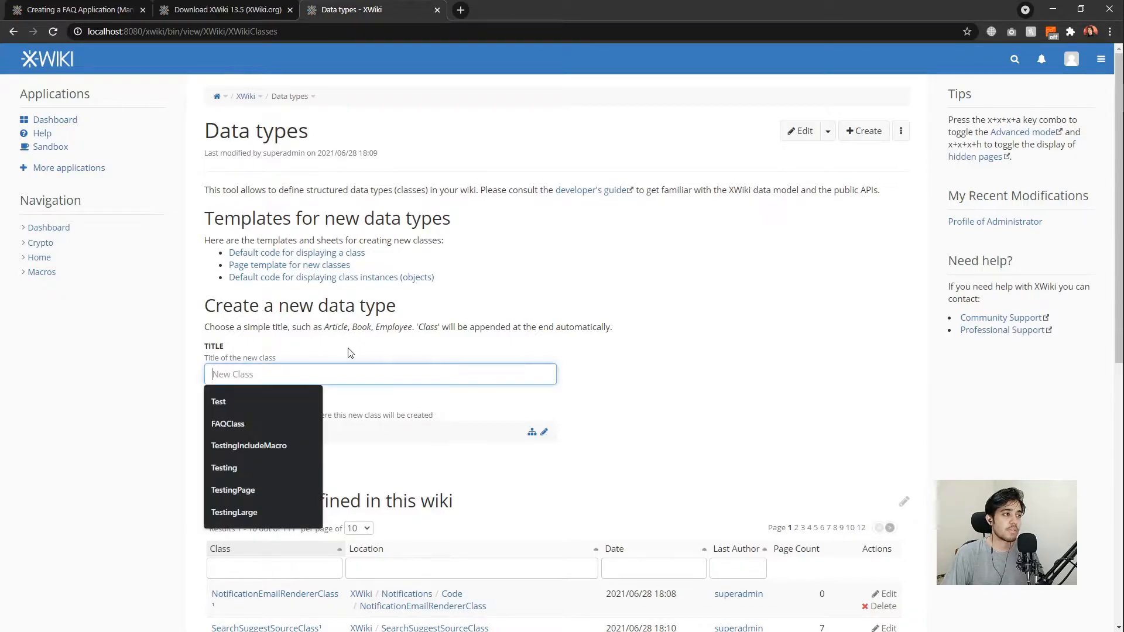
pyautogui.write('FAQ')
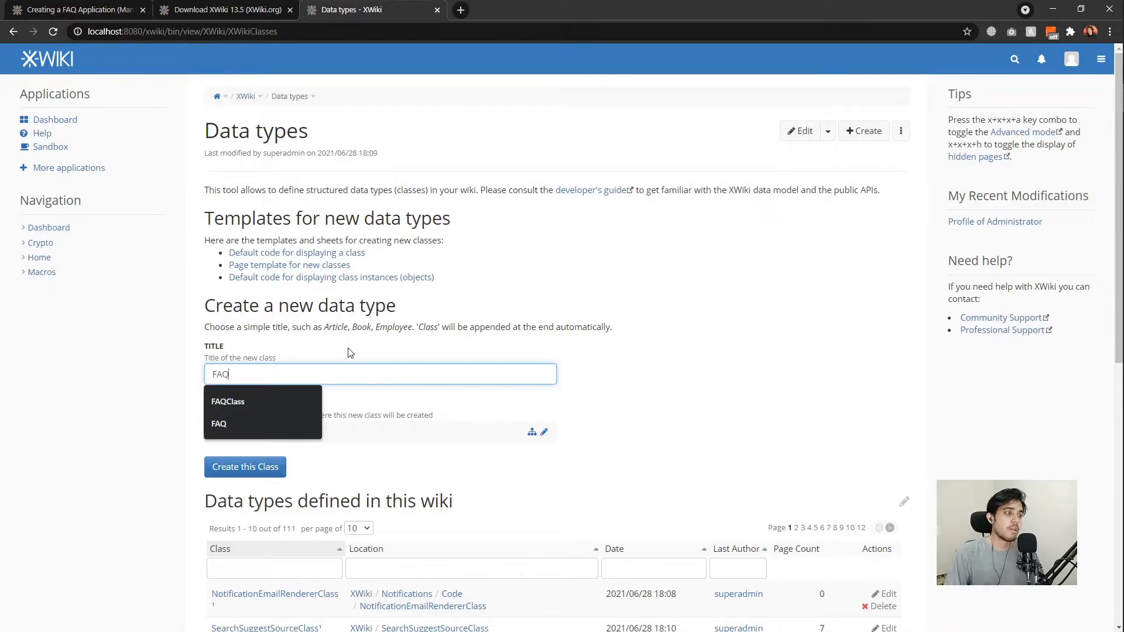
pyautogui.write('Class')
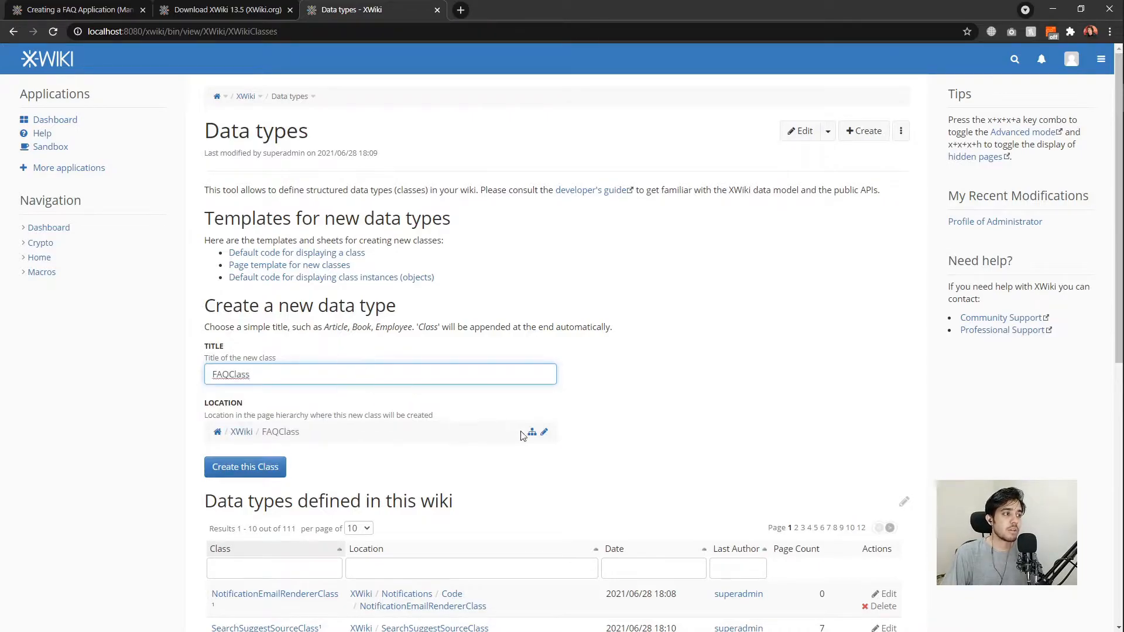
pyautogui.click(544, 431)
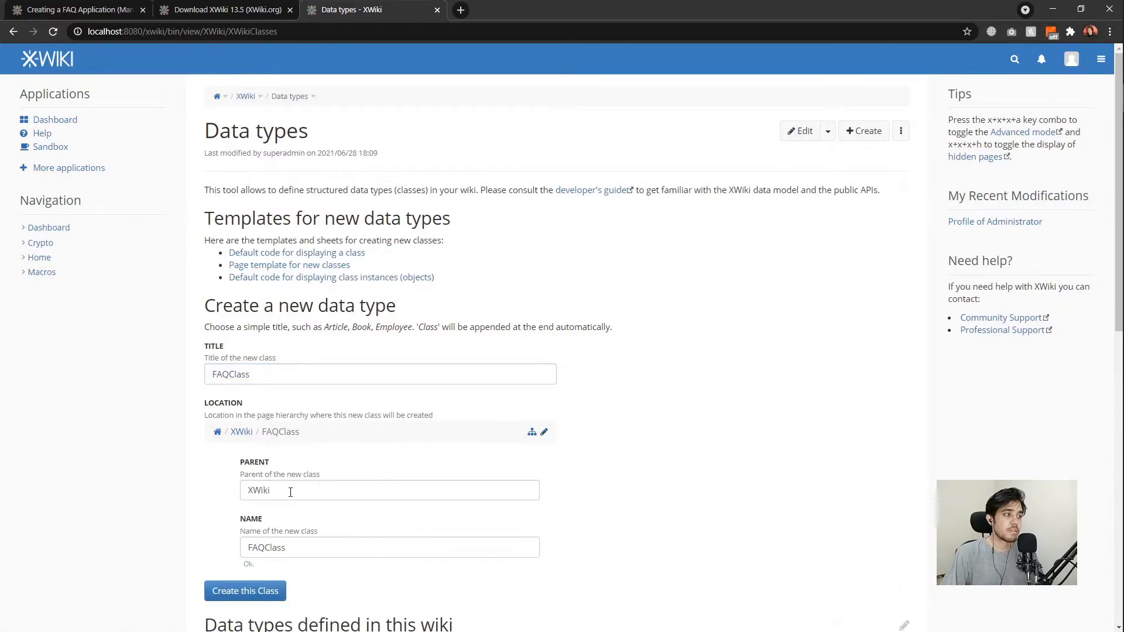
pyautogui.doubleClick(294, 491)
pyautogui.write('FAQ')
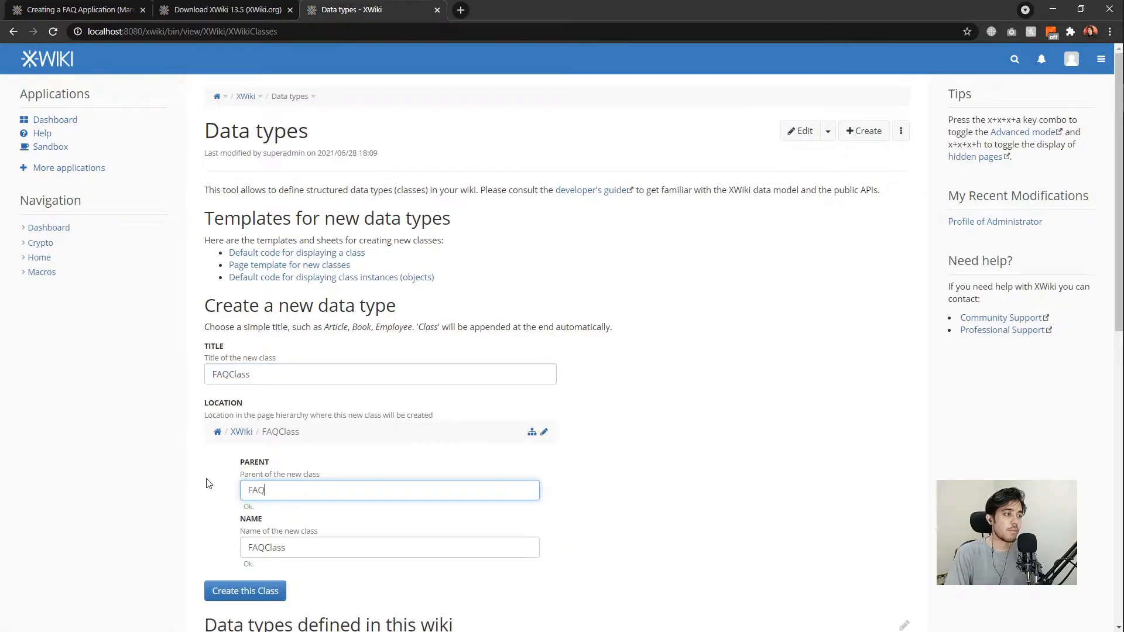
pyautogui.scroll(-1, 190, 449)
pyautogui.scroll(-1, 191, 450)
pyautogui.click(245, 468)
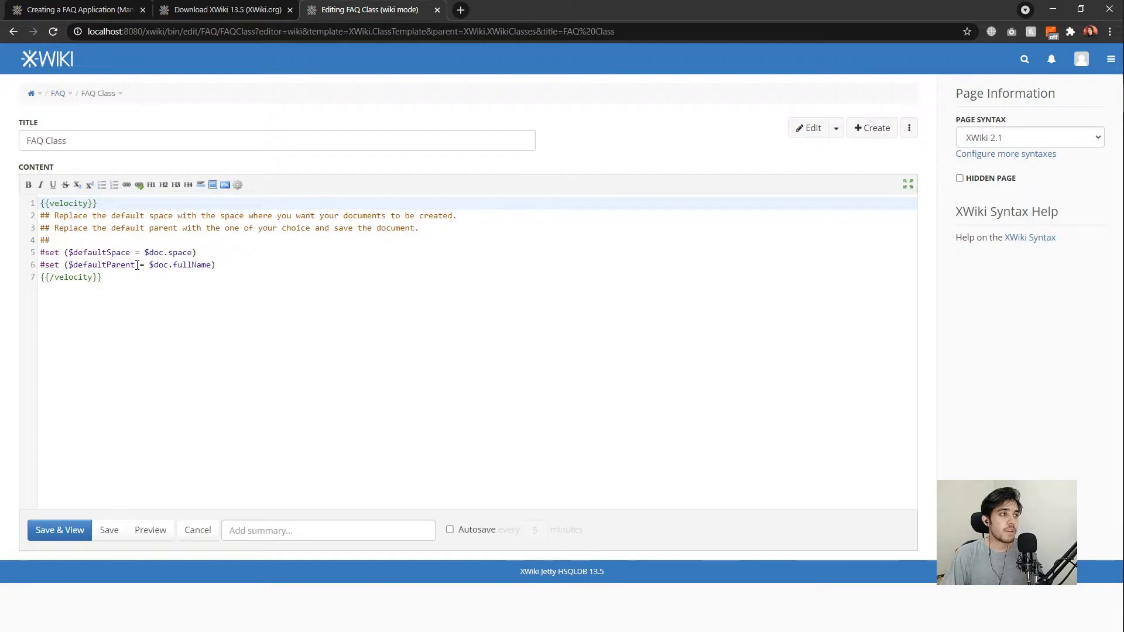
# Change $defaultSpace to 'FAQ' and the default parent to 'FAQ.WebHome', then save the page.
pyautogui.moveTo(144, 252); pyautogui.dragTo(192, 252)
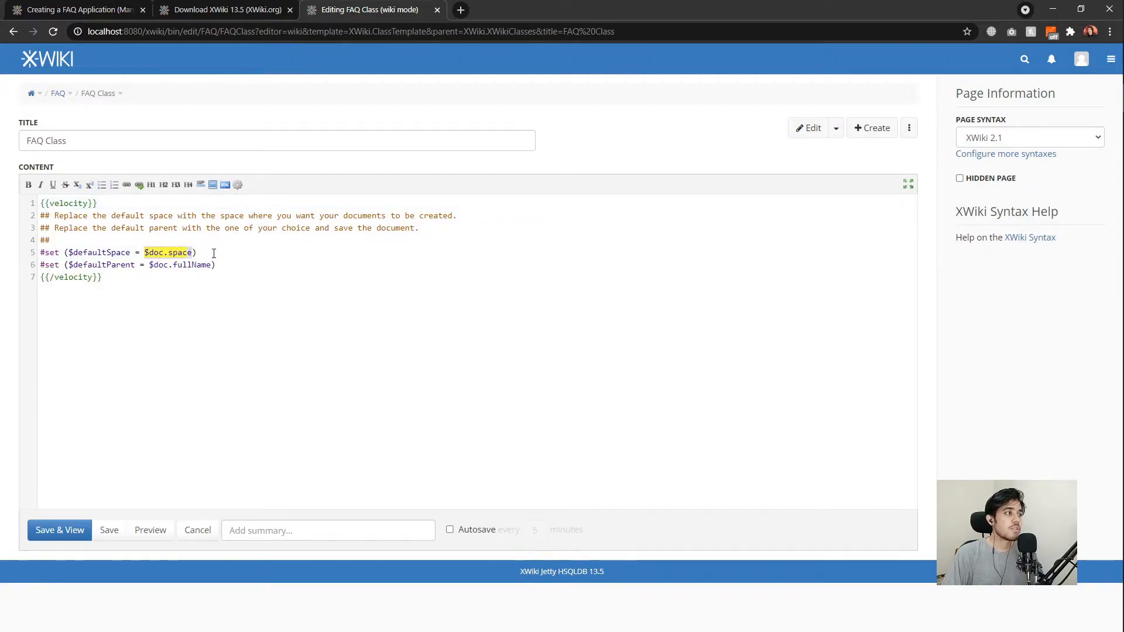
pyautogui.press('BackSpace')
pyautogui.write("'")
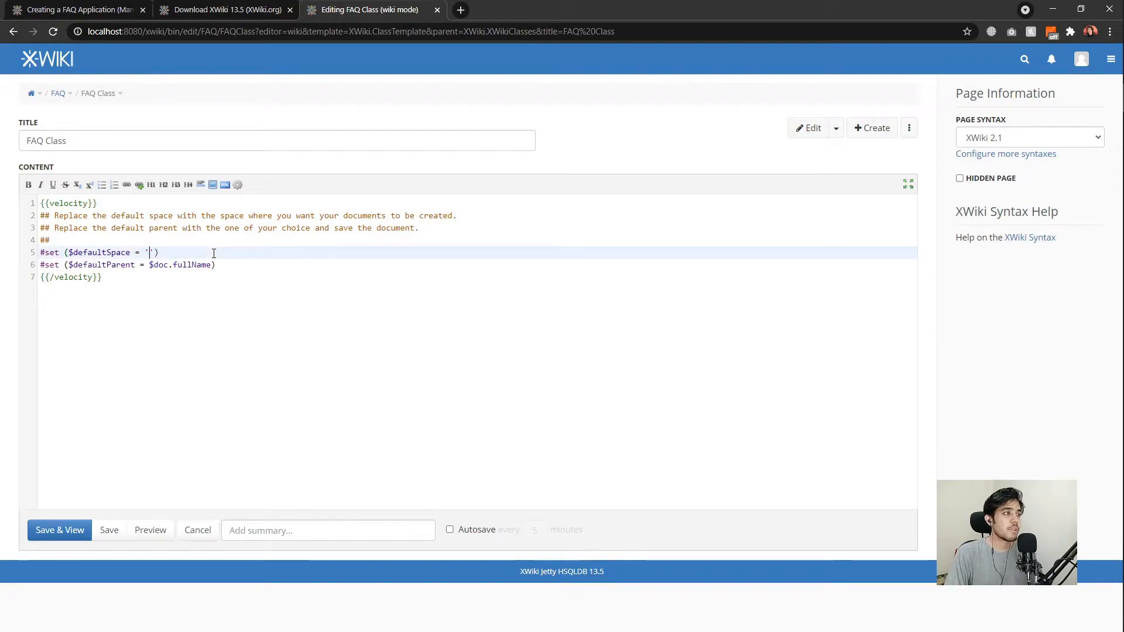
pyautogui.write('FAQ')
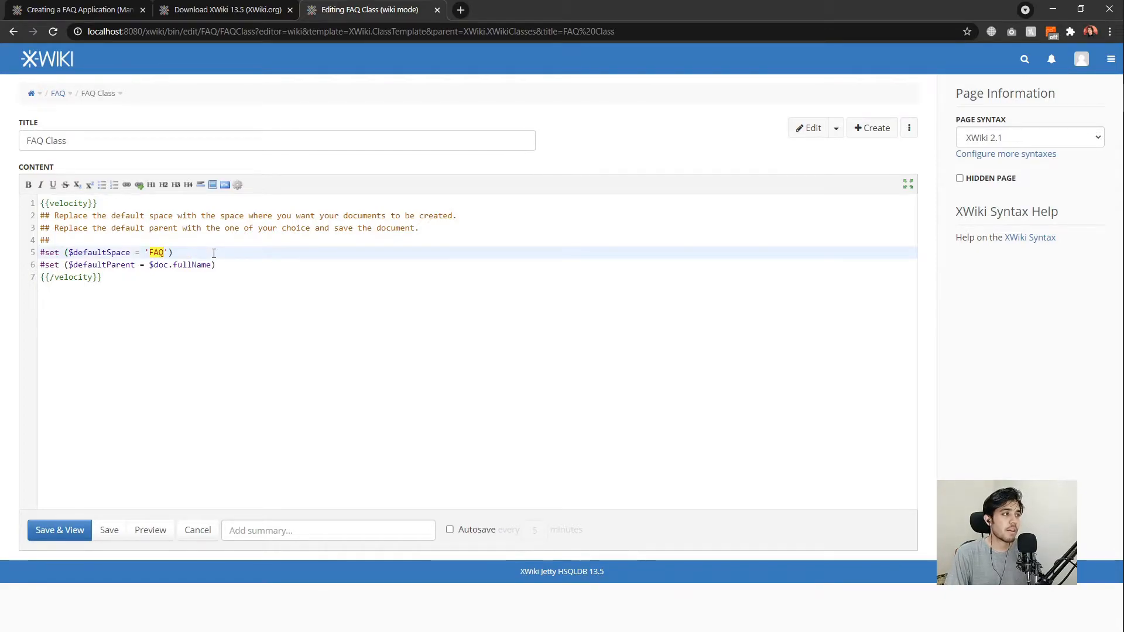
pyautogui.press('Down')
pyautogui.press('Left')
pyautogui.press('Left')
pyautogui.press('Left')
pyautogui.press('Up')
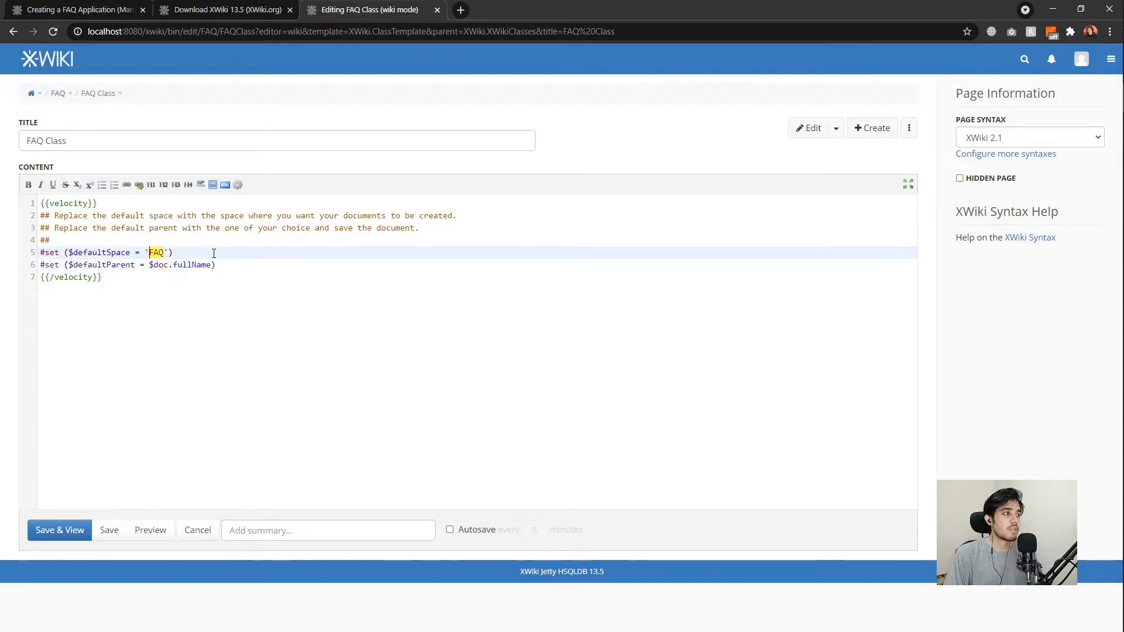
pyautogui.press('Down')
pyautogui.hotkey('ctrl', 'shift', 'Right')
pyautogui.hotkey('ctrl', 'shift', 'Right')
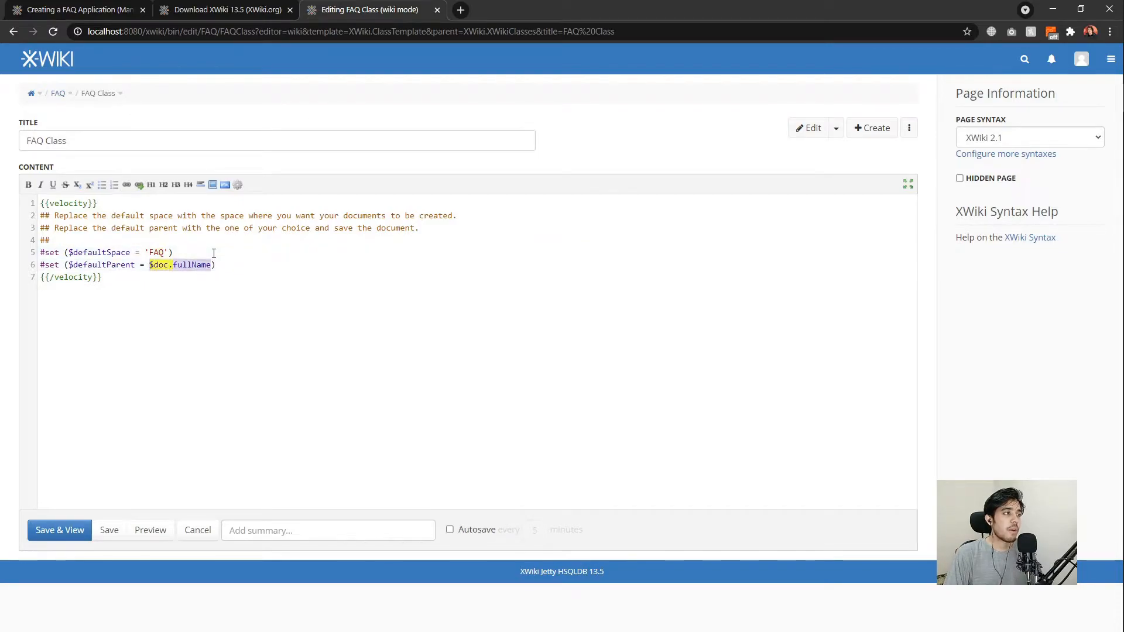
pyautogui.press('BackSpace')
pyautogui.write("'FAQ.")
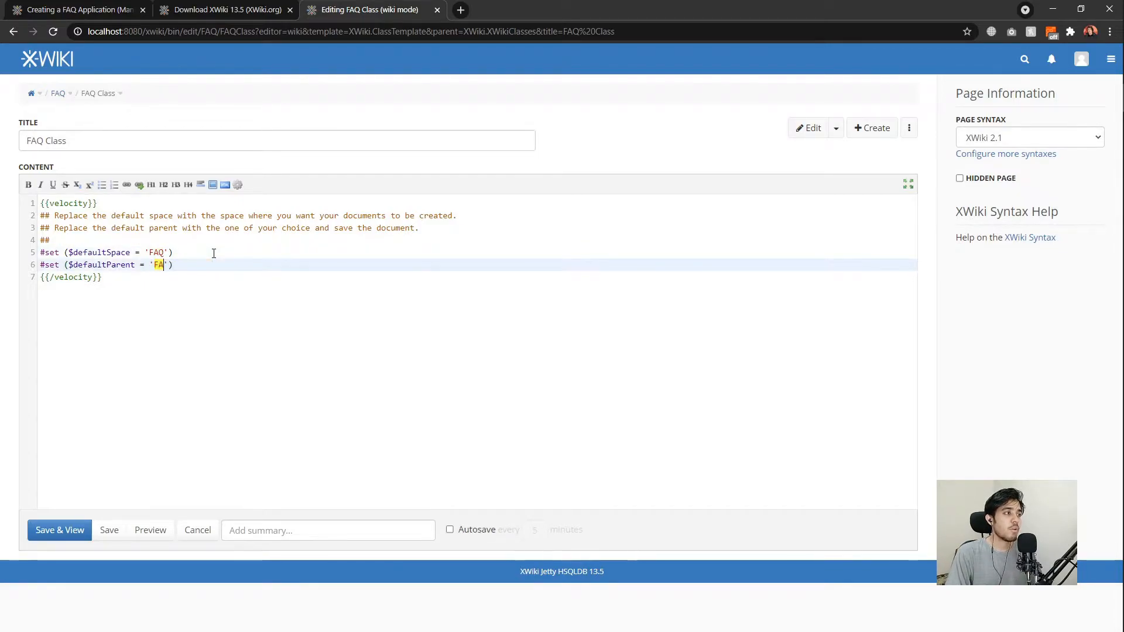
pyautogui.write('Wh')
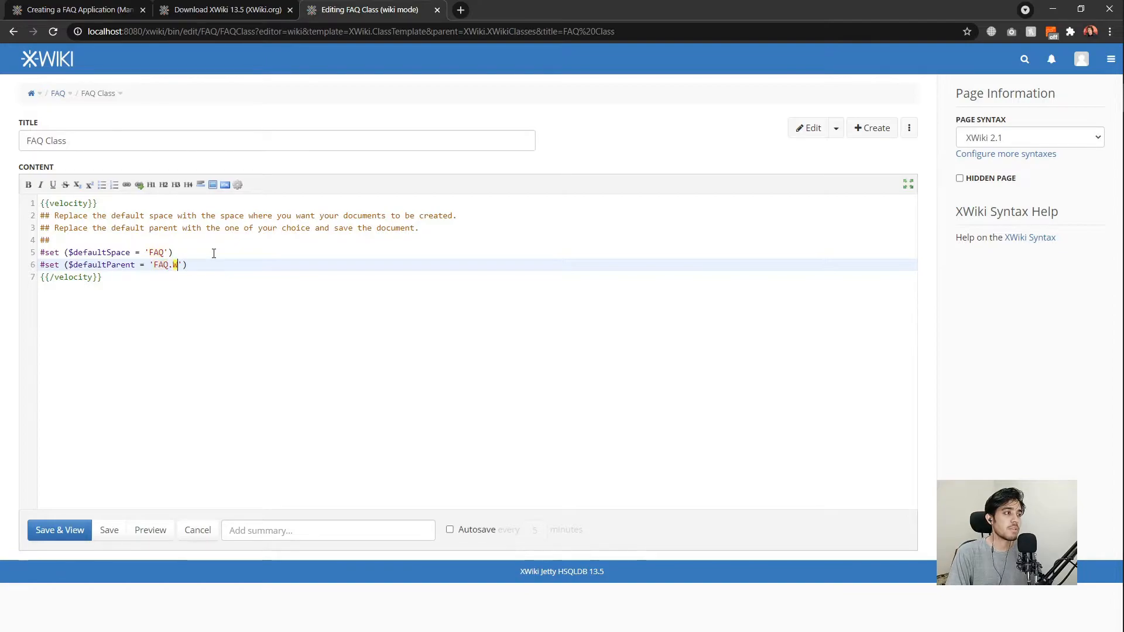
pyautogui.write('bHome')
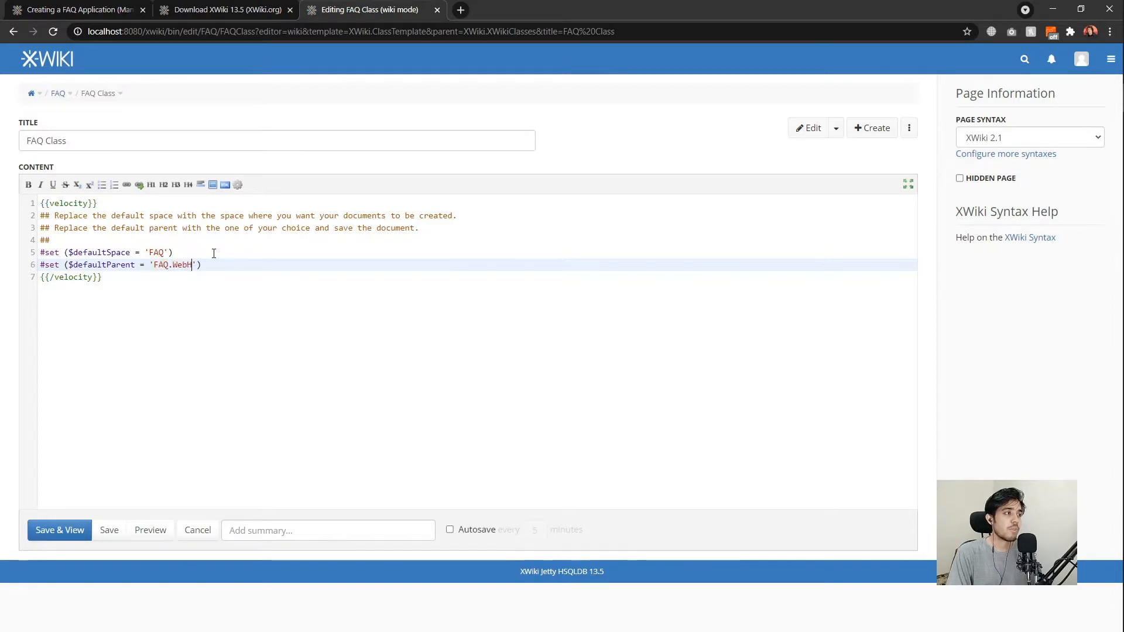
pyautogui.click(198, 245)
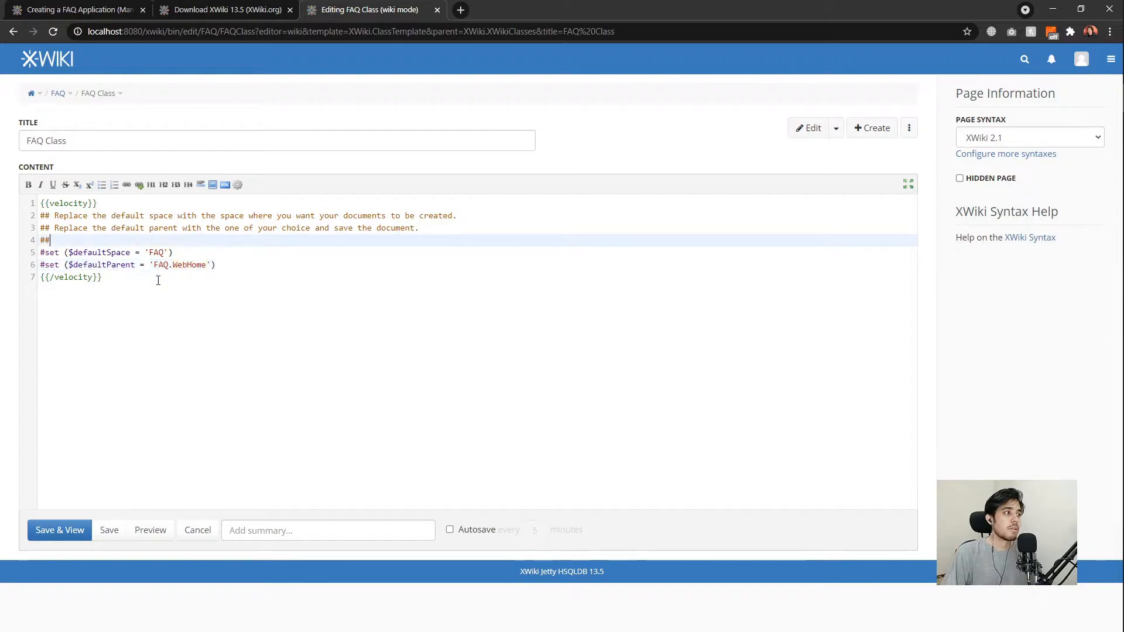
pyautogui.click(70, 530)
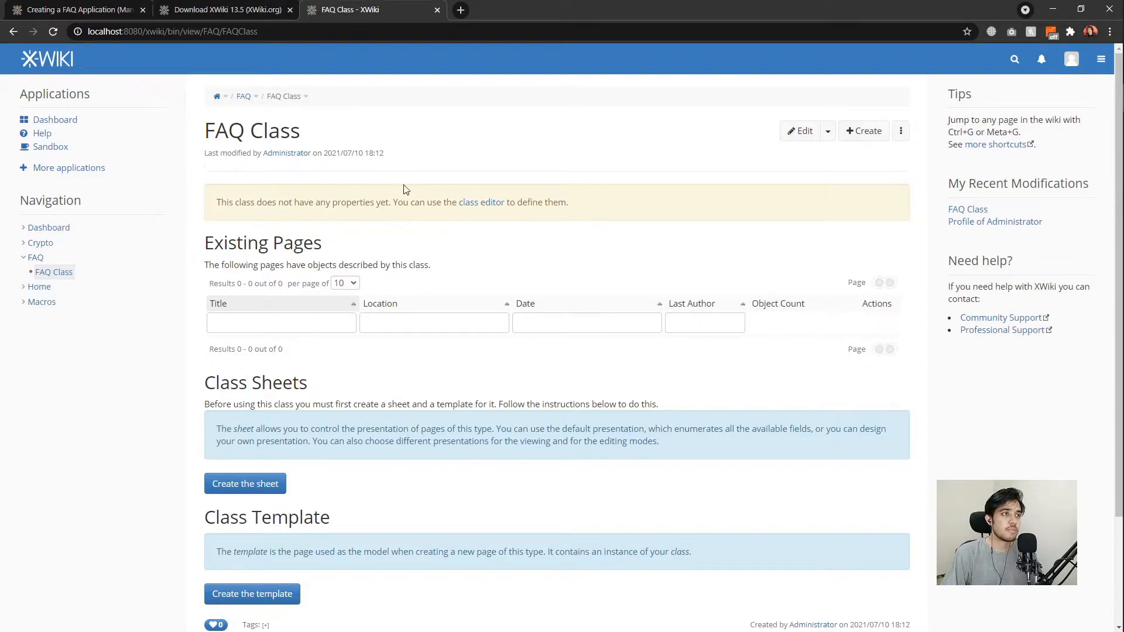
# Add TextArea properties 'question' and 'answer' in the class editor and save the class.
pyautogui.click(469, 209)
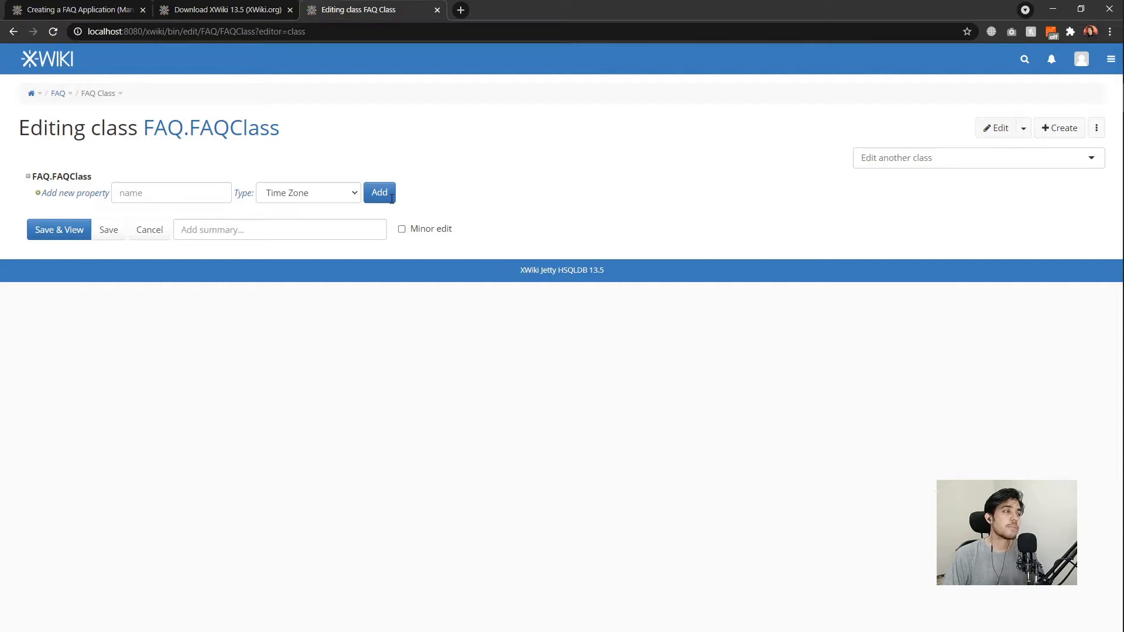
pyautogui.click(188, 198)
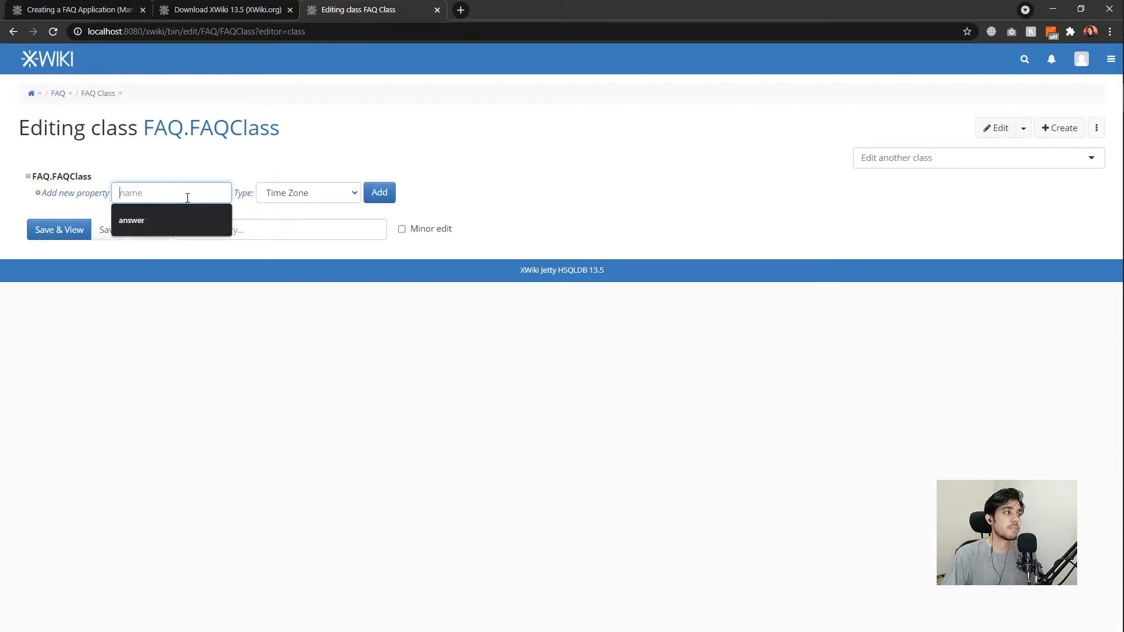
pyautogui.write('question')
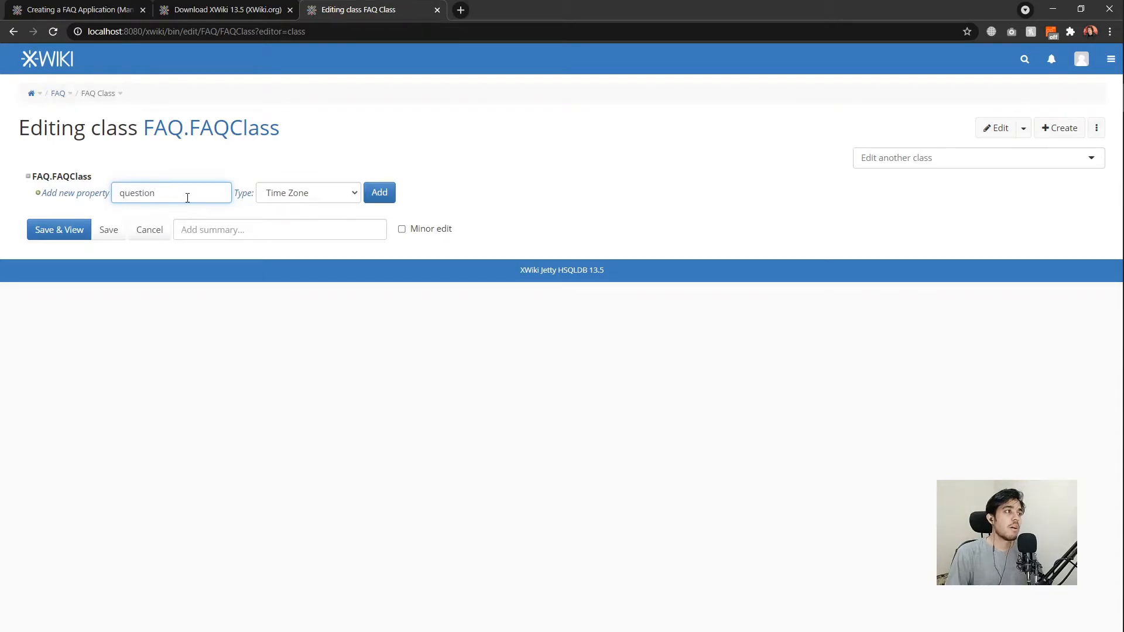
pyautogui.click(299, 194)
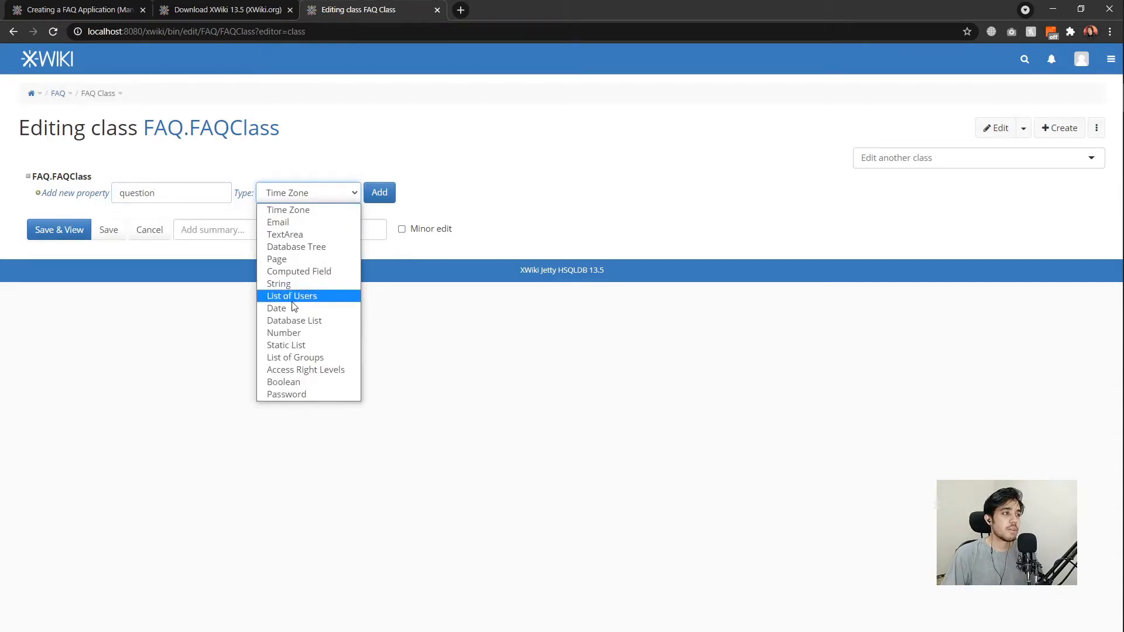
pyautogui.click(285, 234)
pyautogui.click(382, 198)
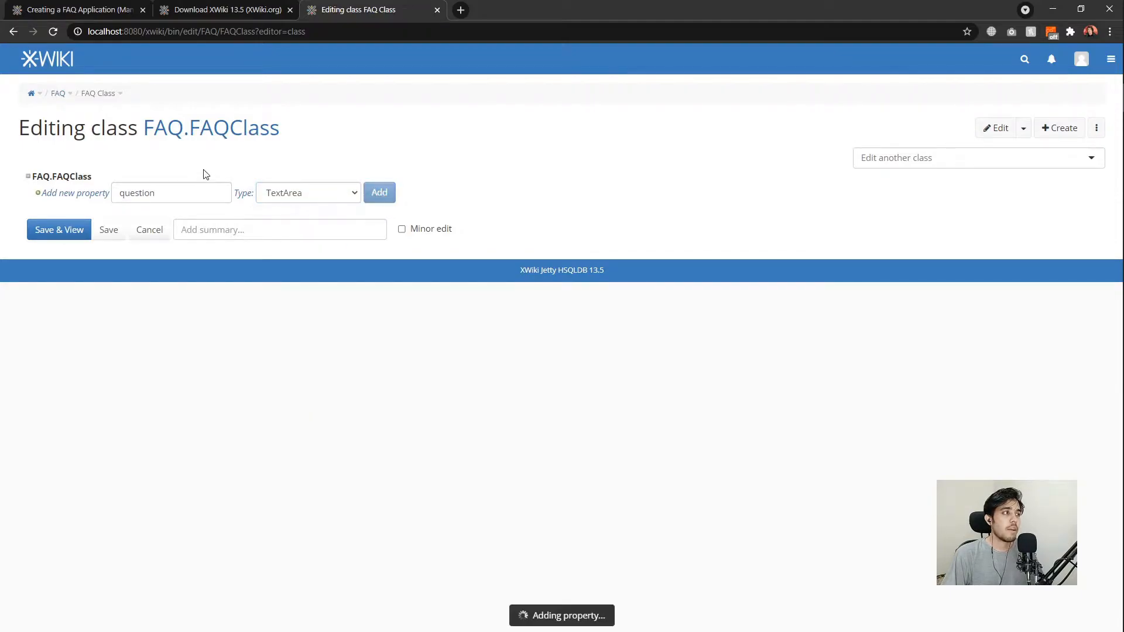
pyautogui.doubleClick(179, 191)
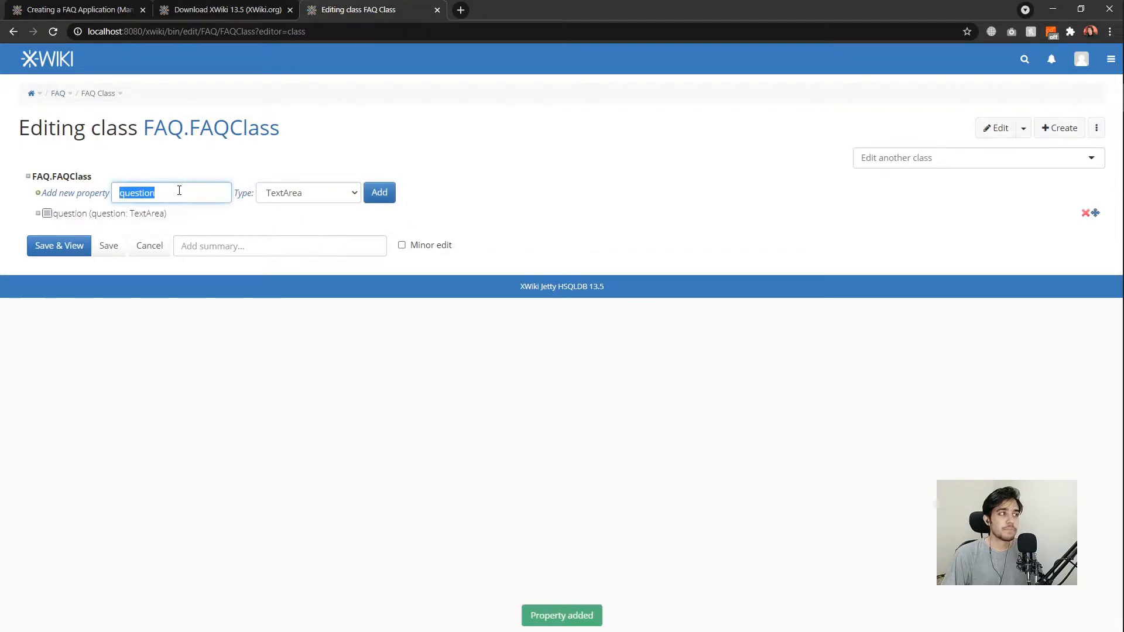
pyautogui.write('answer')
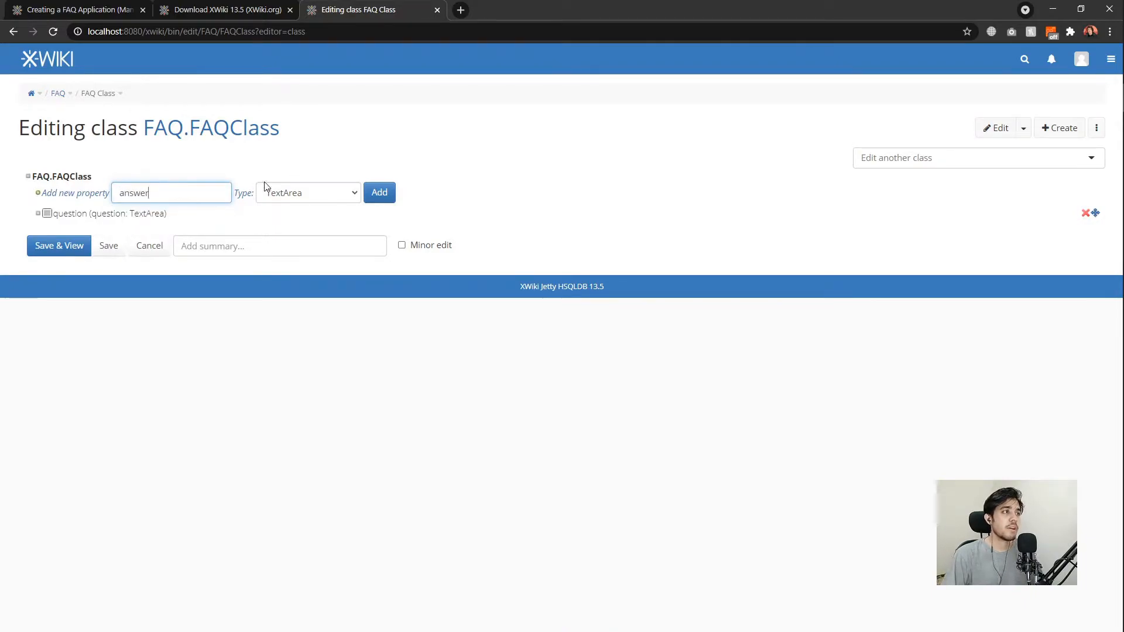
pyautogui.click(378, 199)
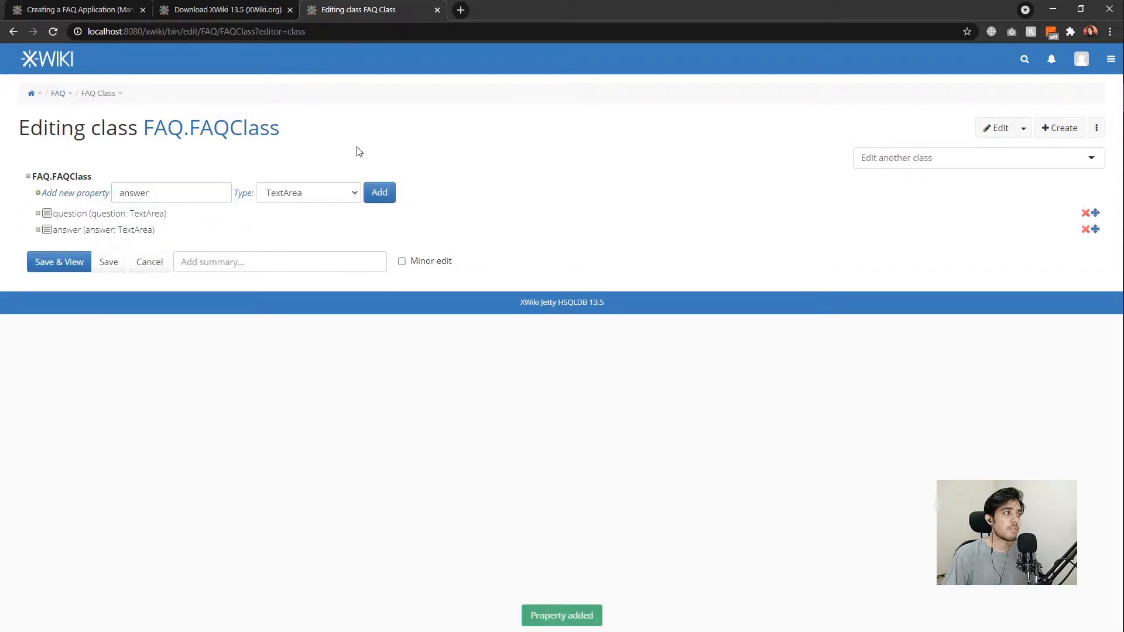
pyautogui.click(63, 263)
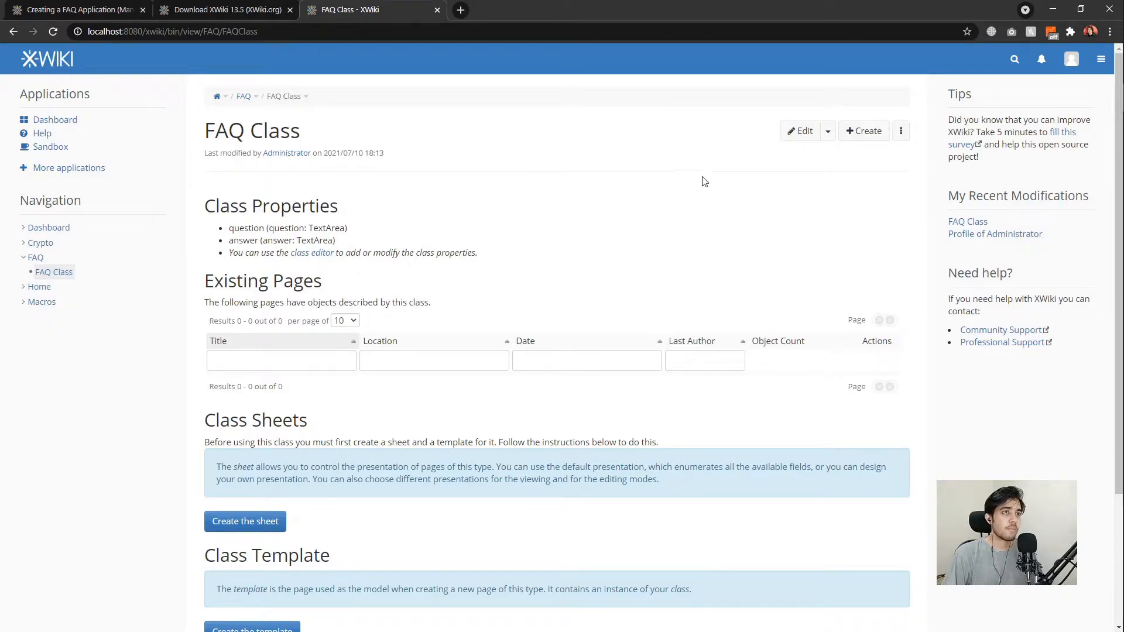
# Reopen the class editor from the Edit menu, then cancel back to the FAQ Class page.
pyautogui.click(828, 134)
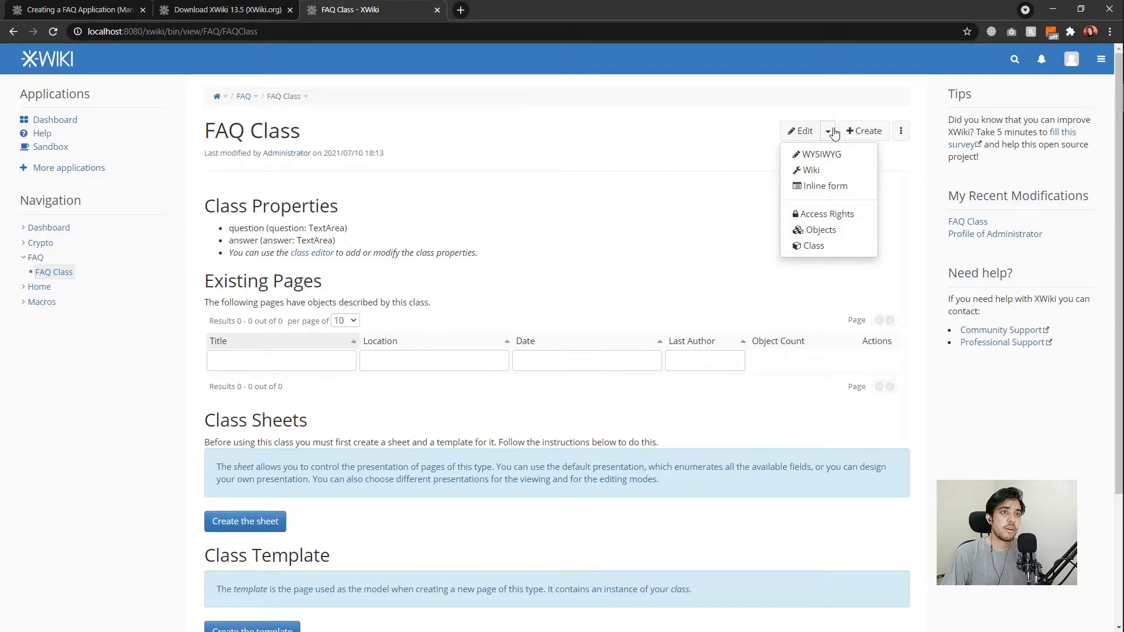
pyautogui.click(831, 136)
pyautogui.click(830, 138)
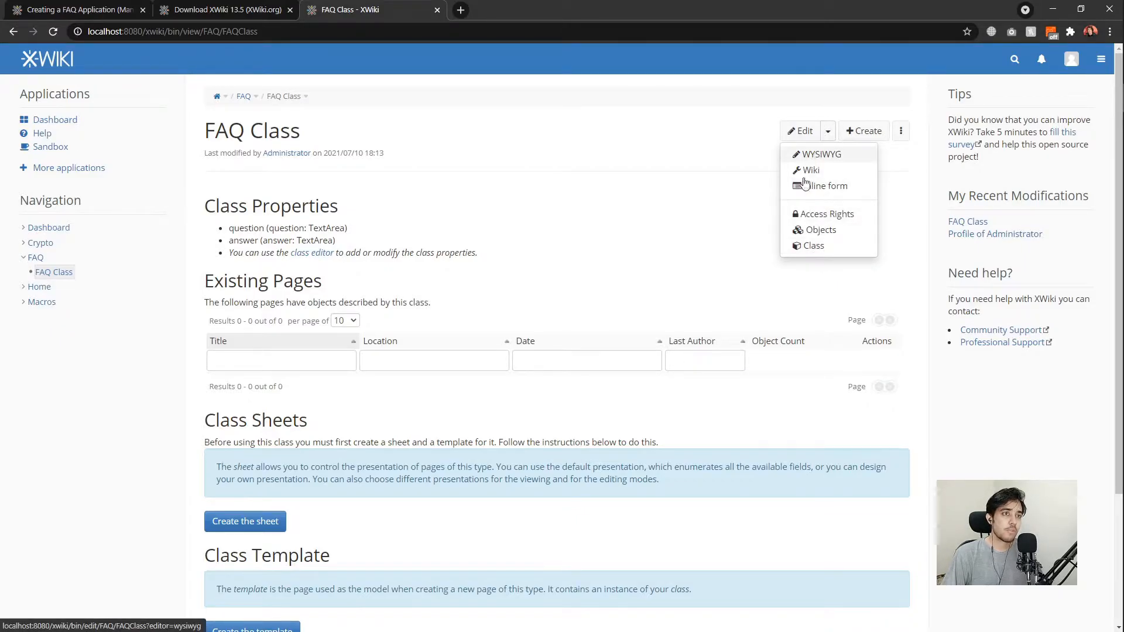
pyautogui.click(819, 248)
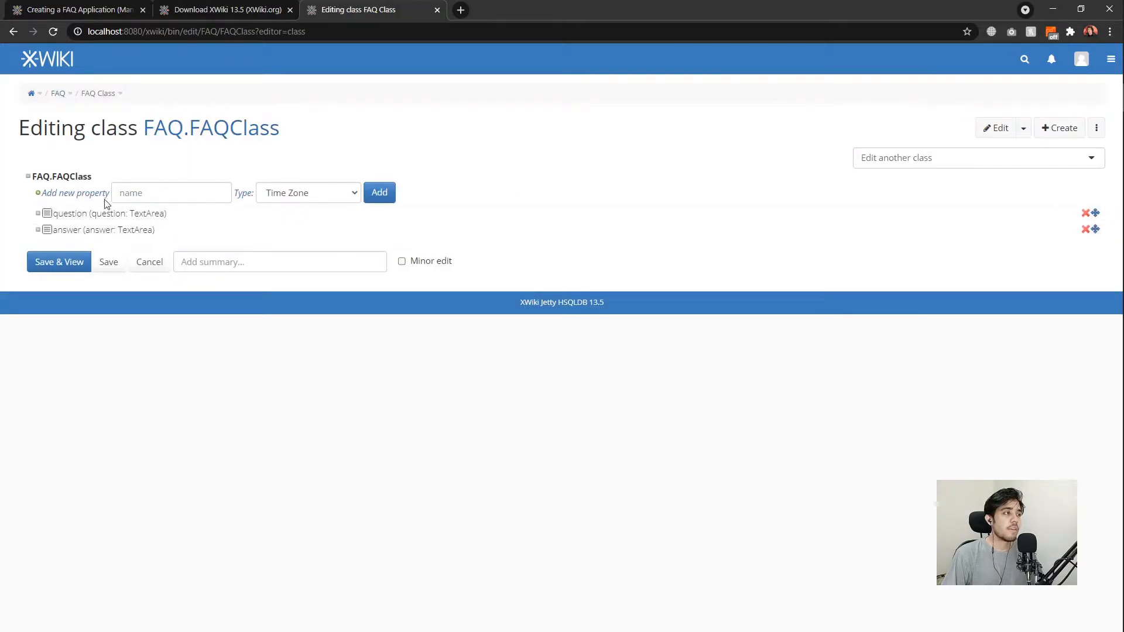
pyautogui.click(151, 264)
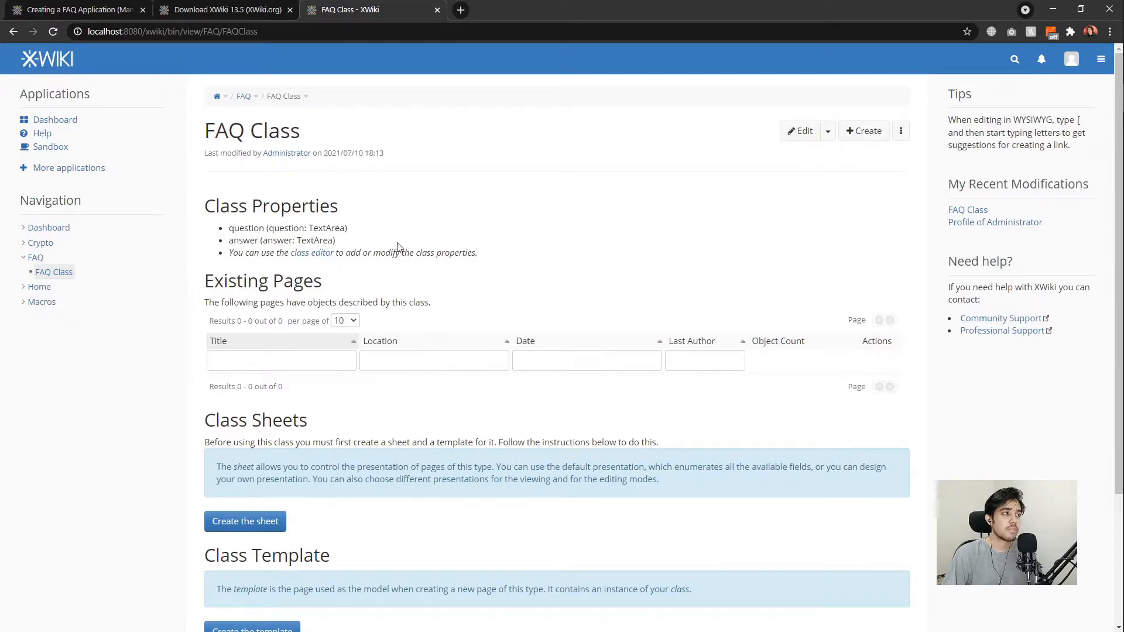
pyautogui.scroll(-2, 480, 298)
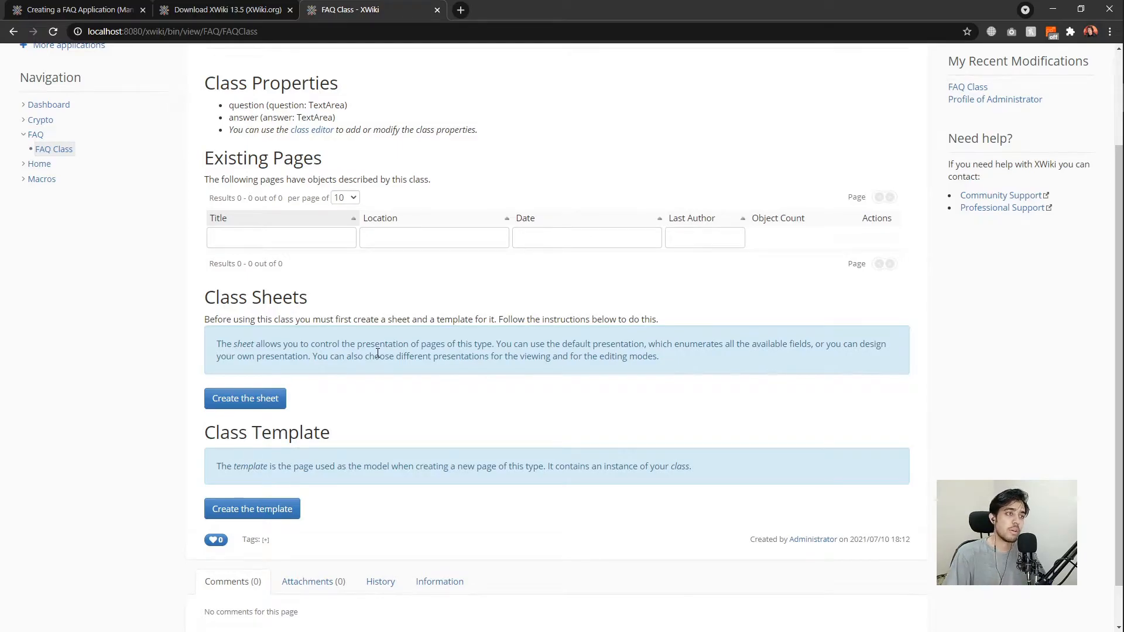
# Create the FAQ Sheet, then bind it to the FAQ Class from the Class Sheets section.
pyautogui.click(266, 398)
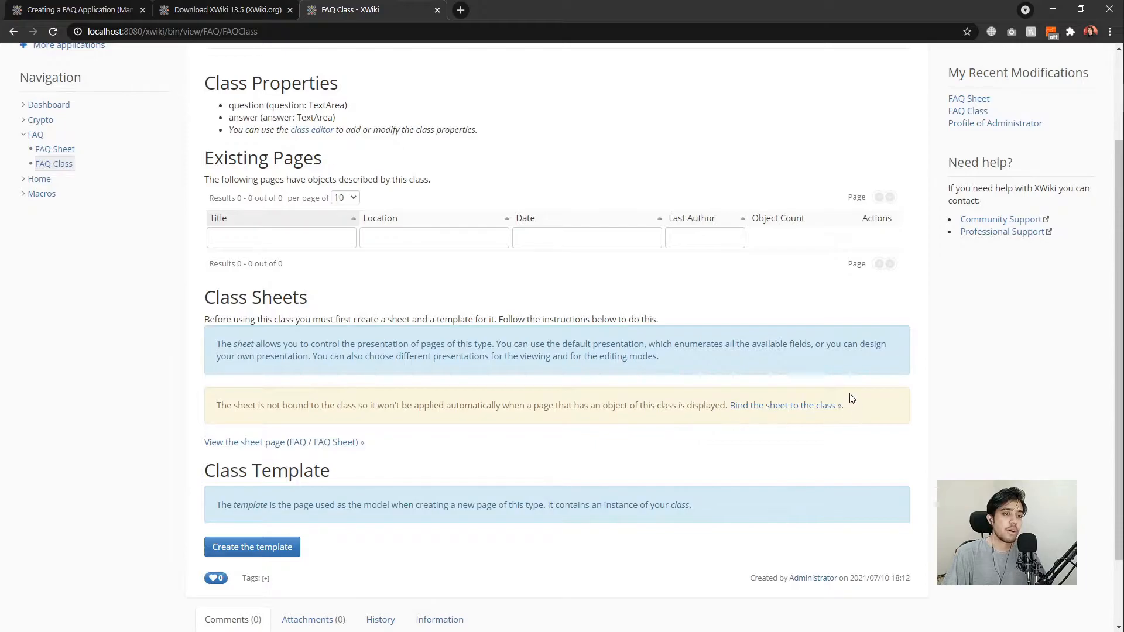
pyautogui.scroll(2, 468, 258)
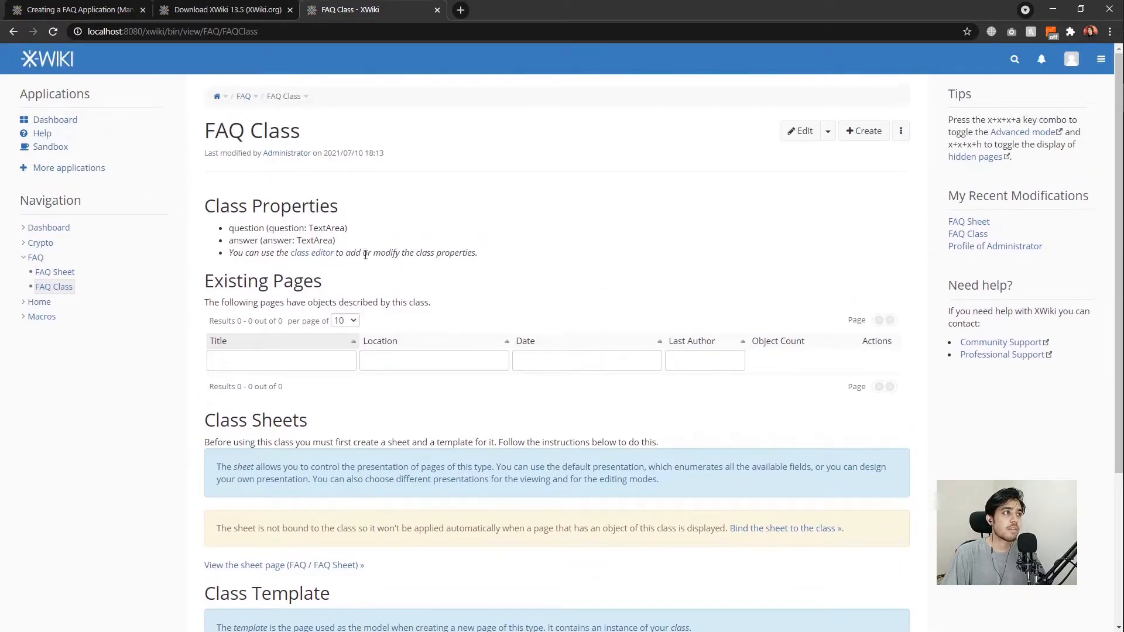
pyautogui.scroll(-2, 459, 291)
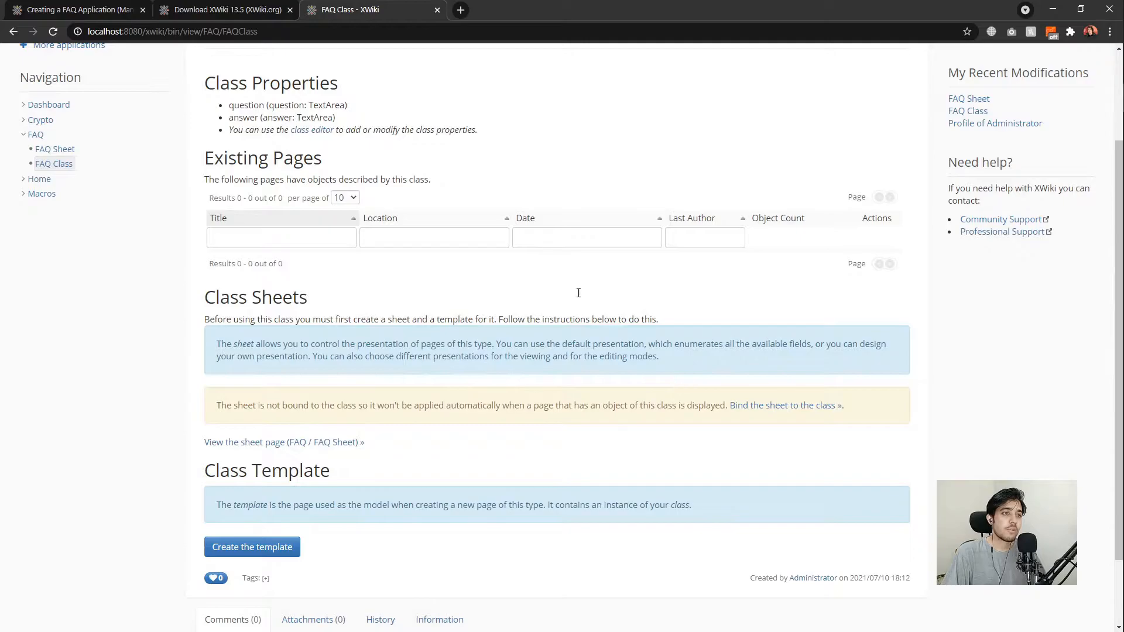
pyautogui.scroll(1, 600, 300)
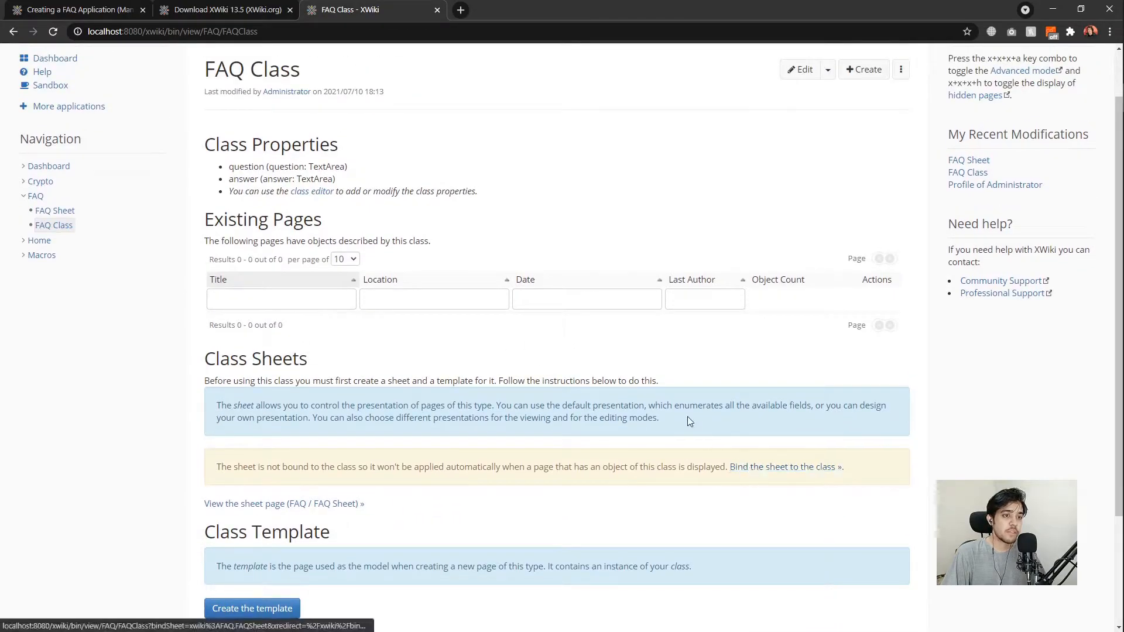
pyautogui.scroll(1, 687, 416)
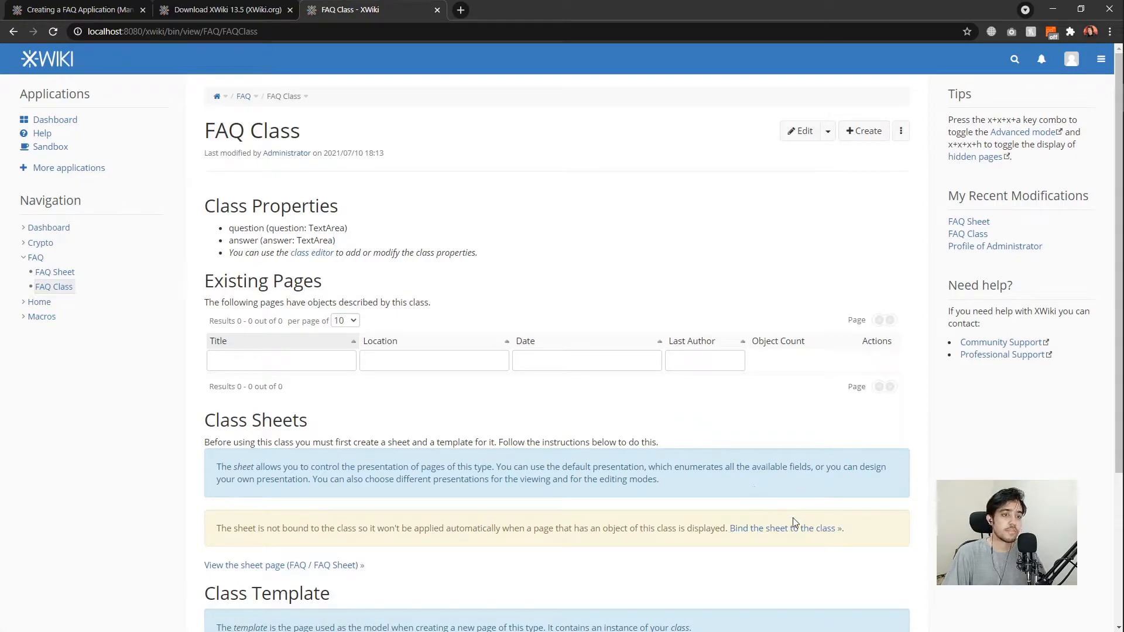
pyautogui.click(768, 528)
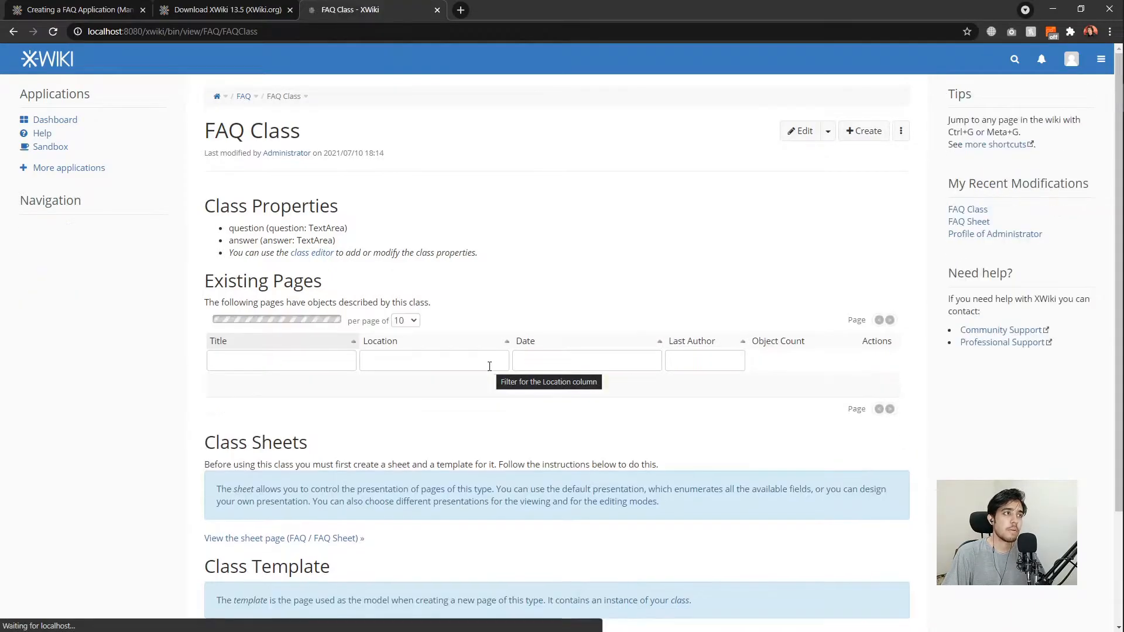
# Check the FAQ Class objects for the ClassSheetBinding to FAQSheet, then cancel back to the class page.
pyautogui.click(827, 133)
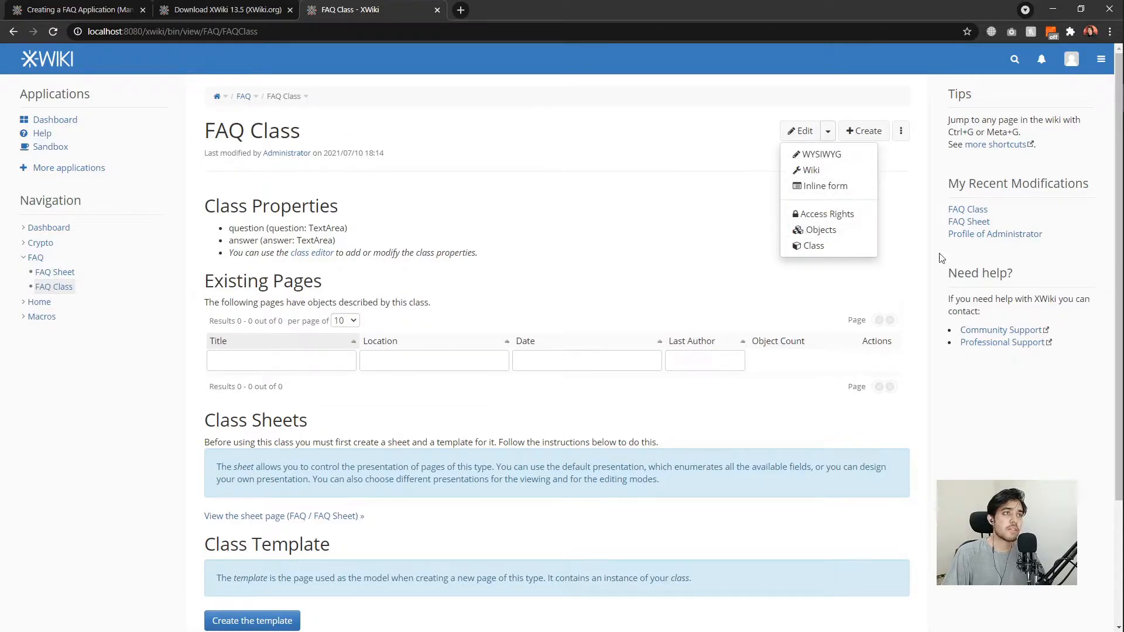
pyautogui.click(836, 233)
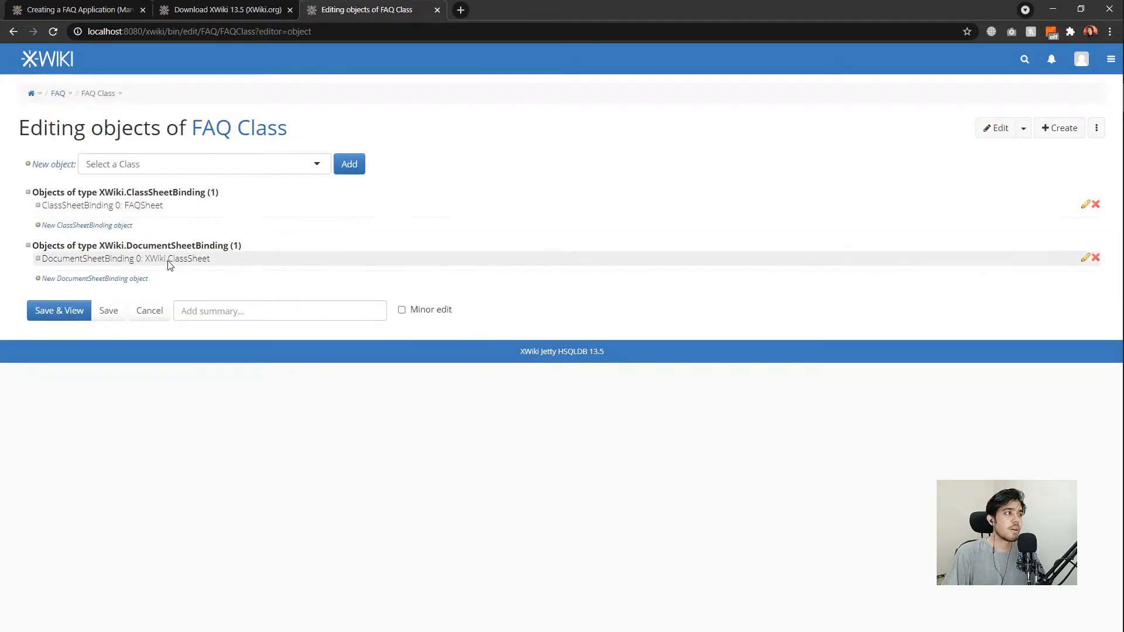
pyautogui.click(146, 311)
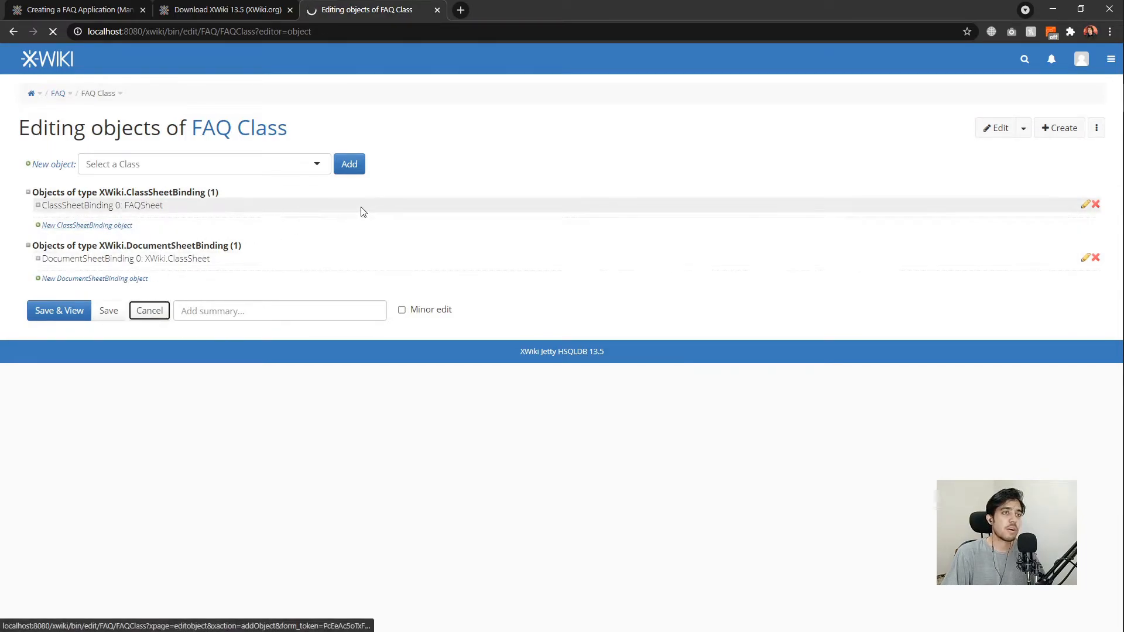
pyautogui.scroll(-5, 484, 321)
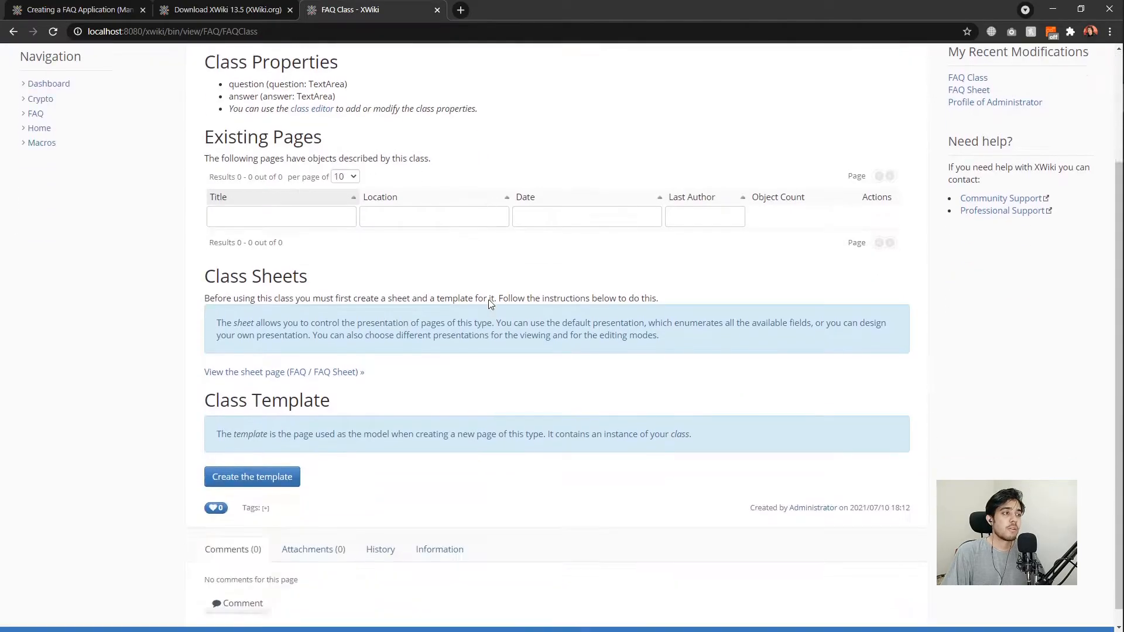
pyautogui.scroll(1, 442, 367)
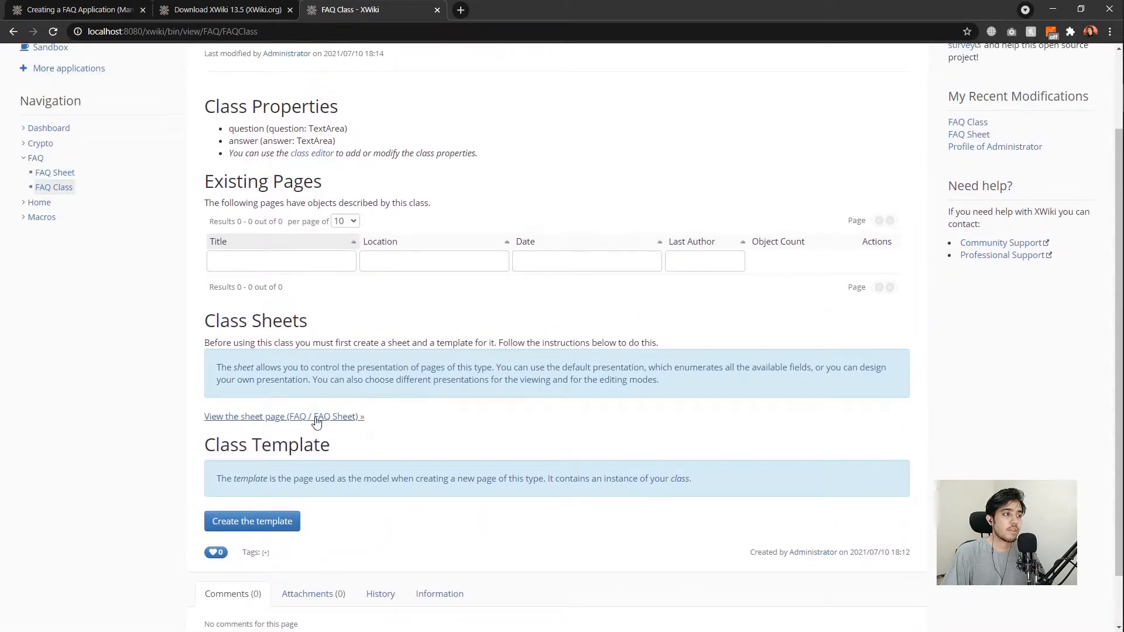
# Open the FAQ Sheet page in a new tab and edit it as wiki source.
pyautogui.middleClick(279, 418)
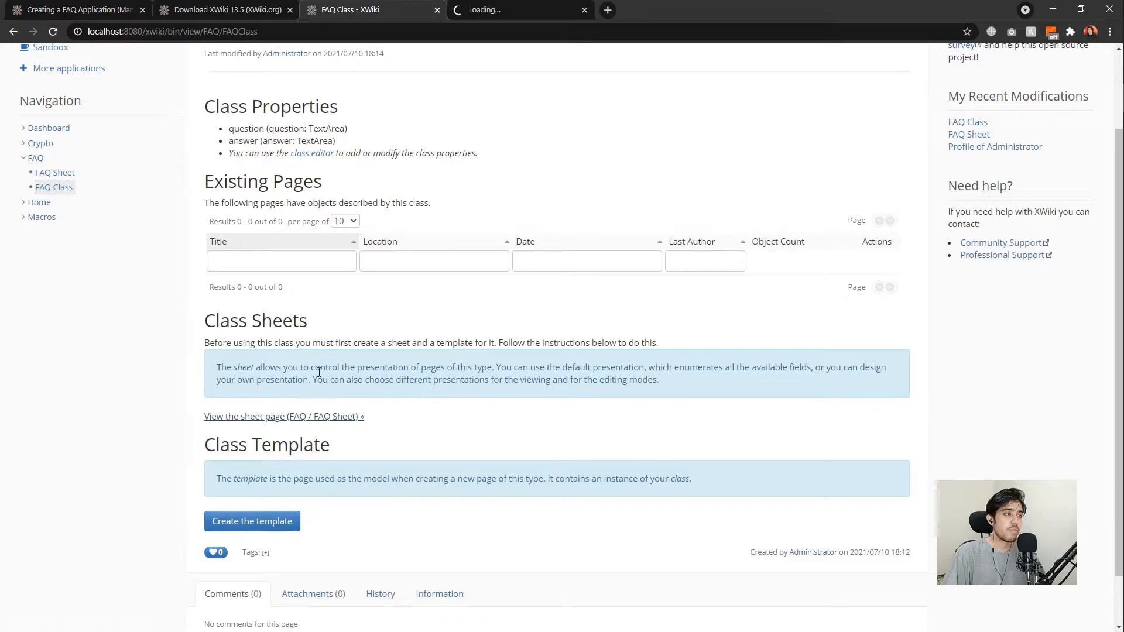
pyautogui.click(468, 10)
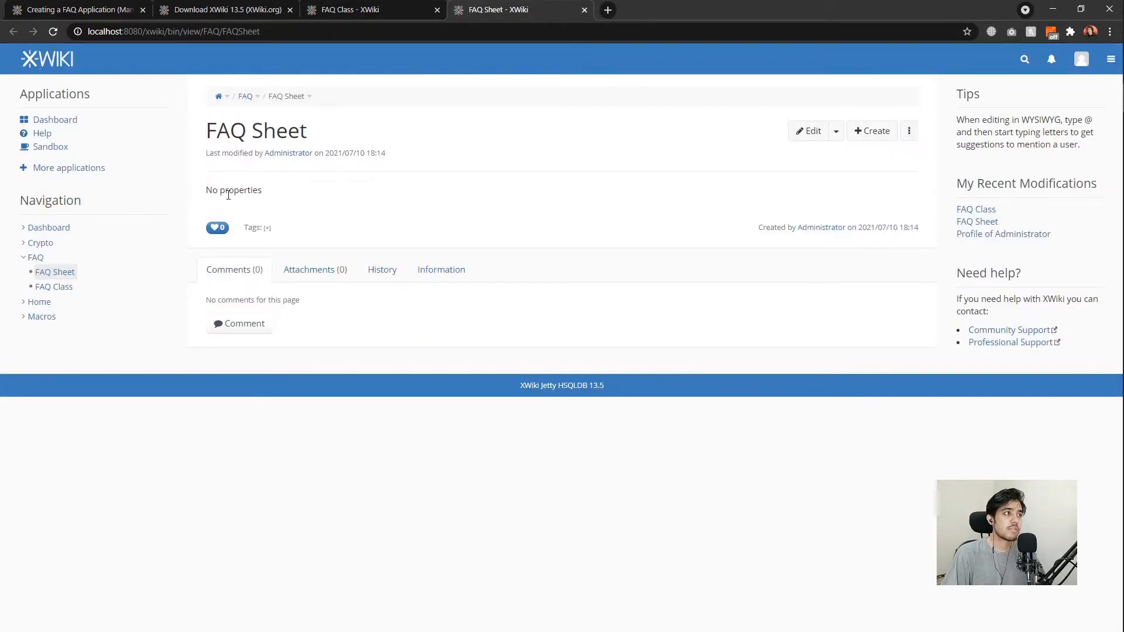
pyautogui.moveTo(294, 200); pyautogui.dragTo(205, 192)
pyautogui.click(205, 191)
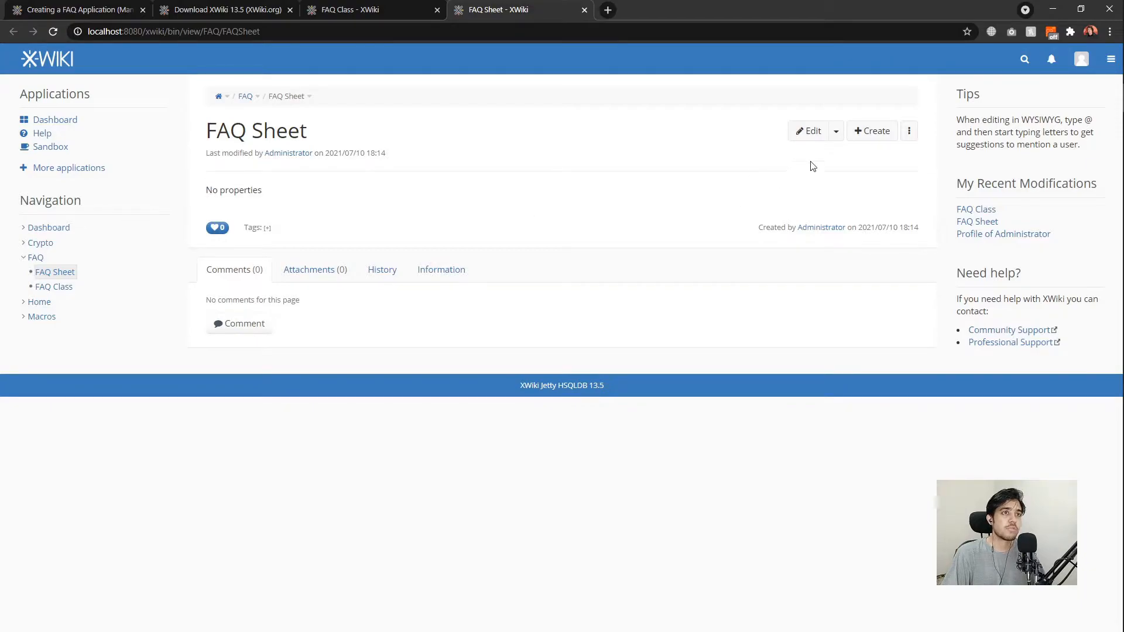
pyautogui.click(835, 134)
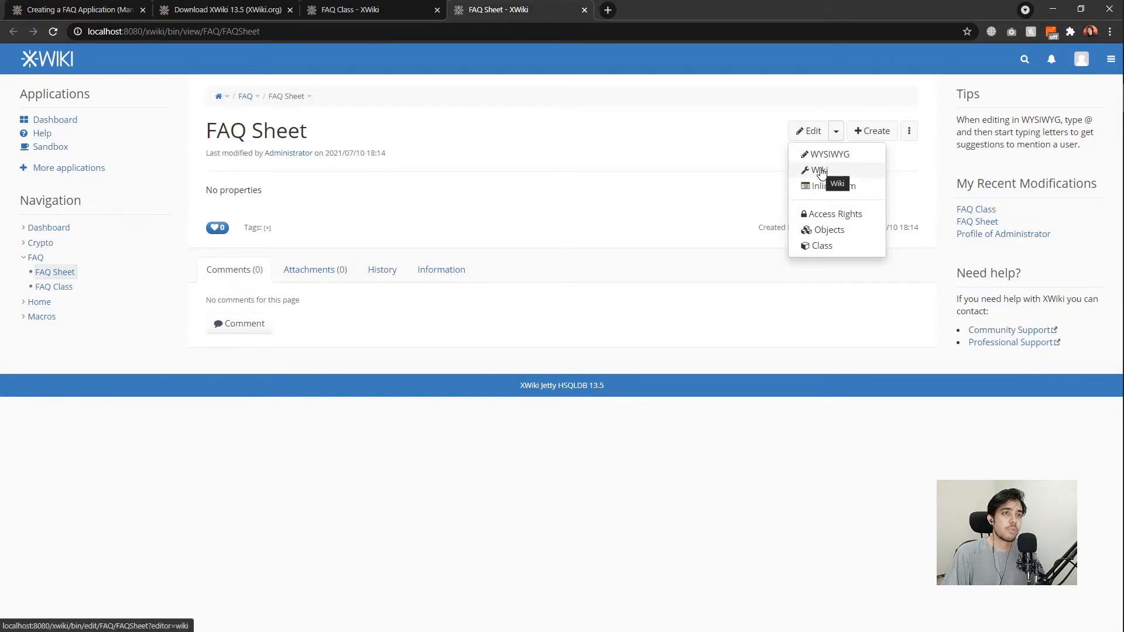
pyautogui.click(820, 171)
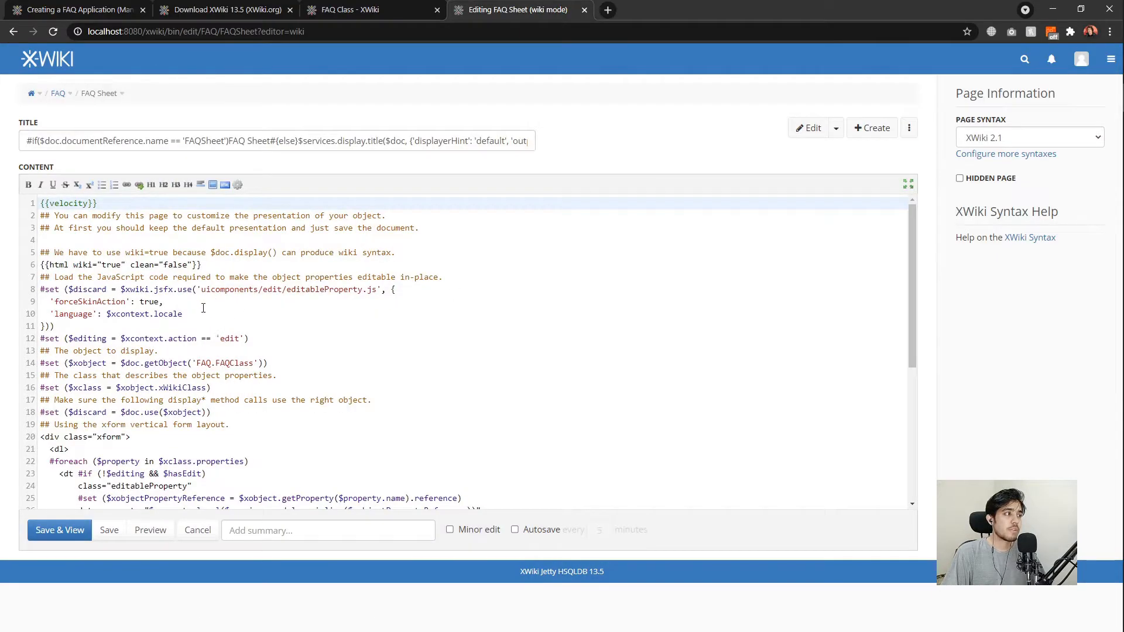
# Walk through the sheet code: html macro, FAQ.FAQClass lookup, class assignment and $doc.use line.
pyautogui.click(189, 325)
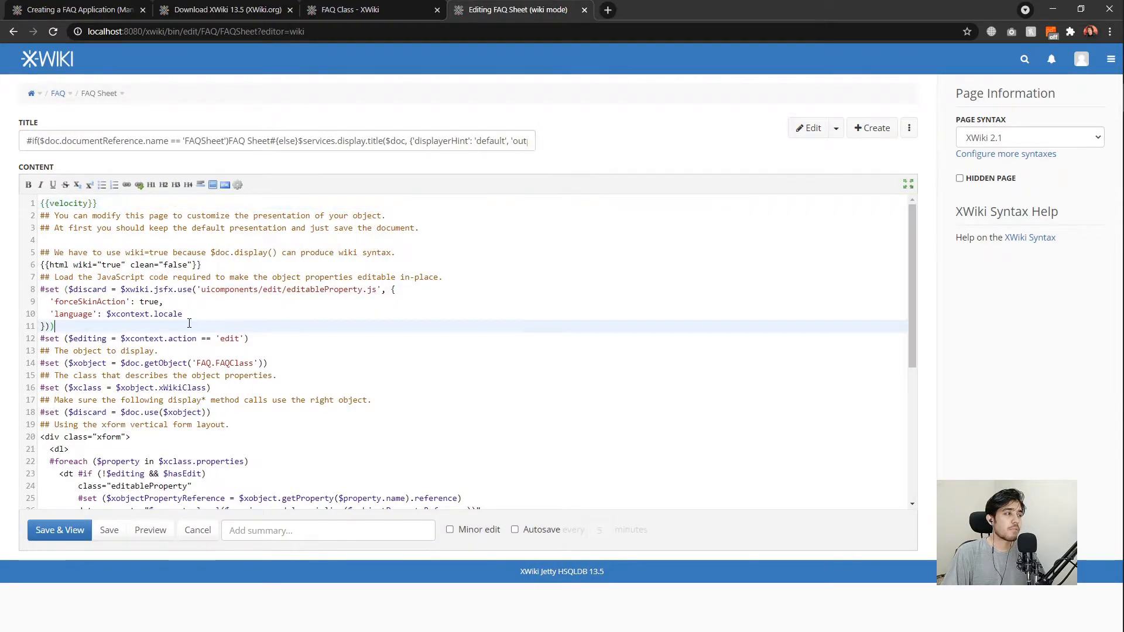
pyautogui.click(223, 267)
pyautogui.press('Up')
pyautogui.press('Up')
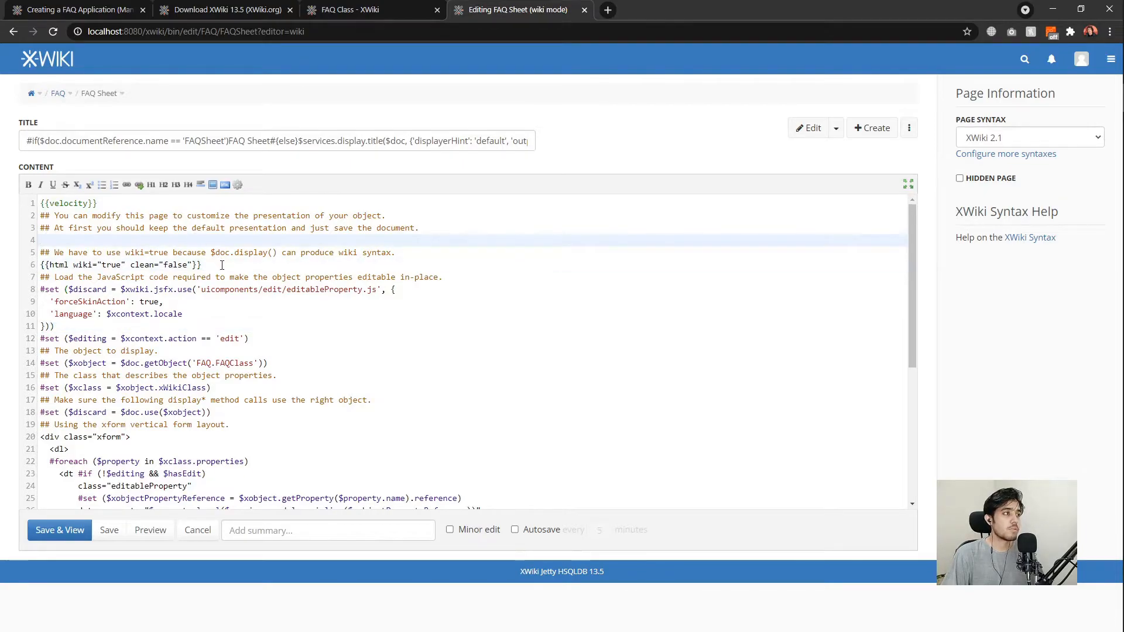
pyautogui.click(230, 264)
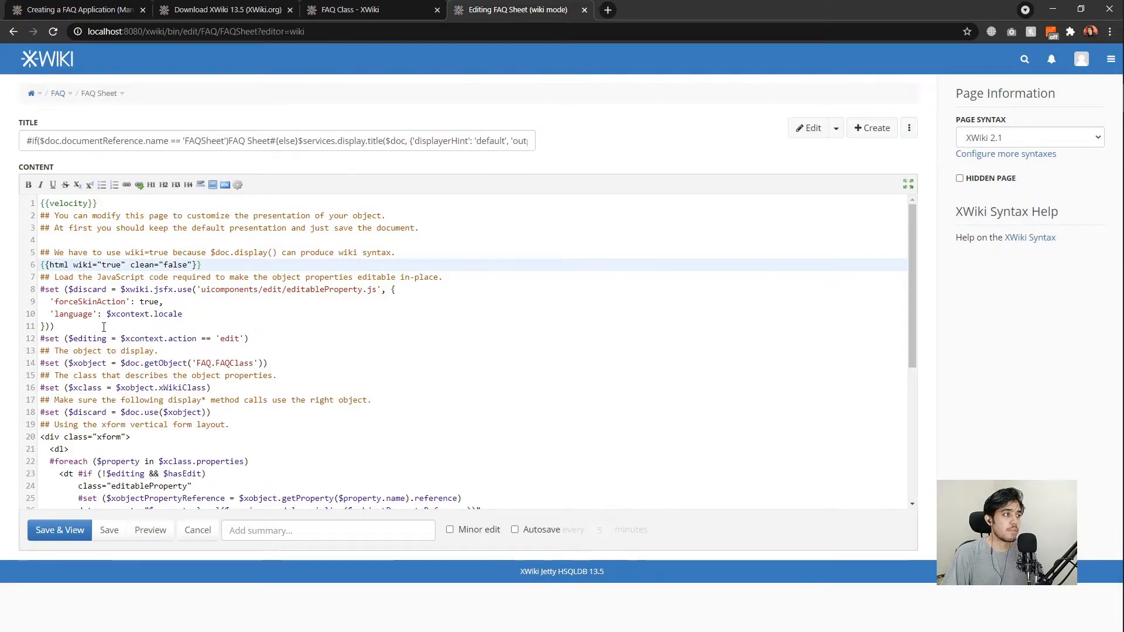
pyautogui.click(206, 351)
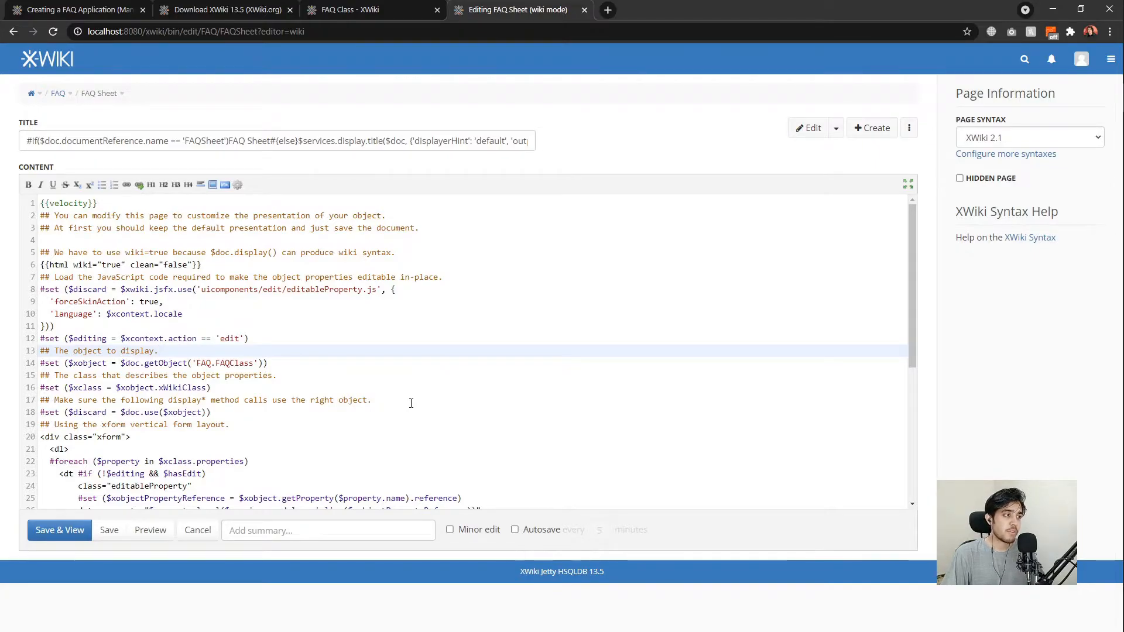
pyautogui.click(292, 367)
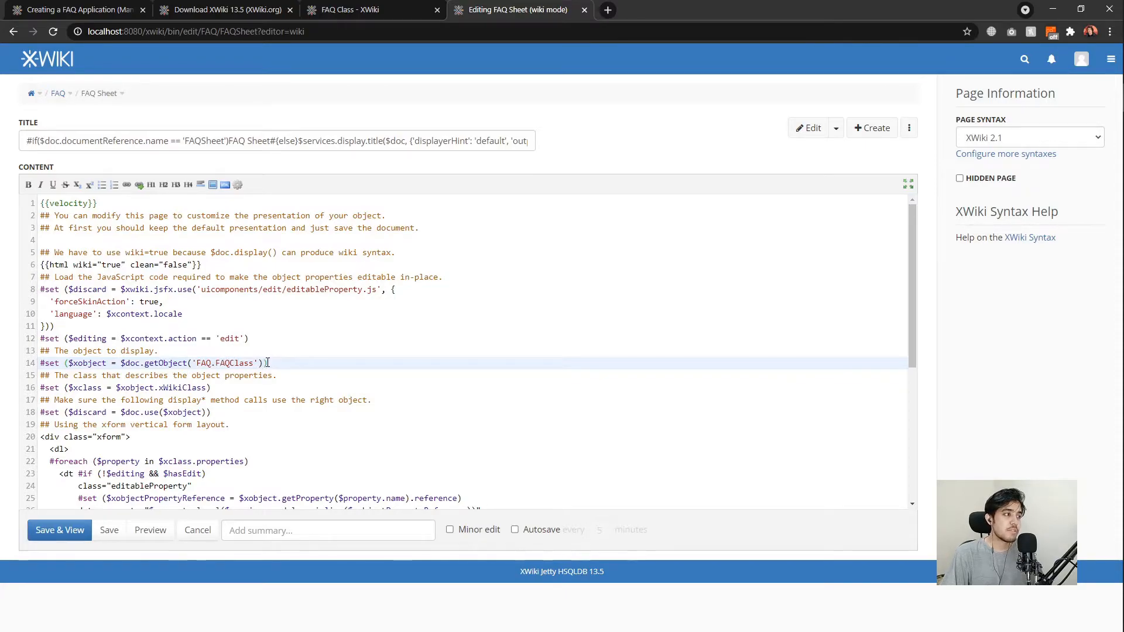
pyautogui.click(256, 388)
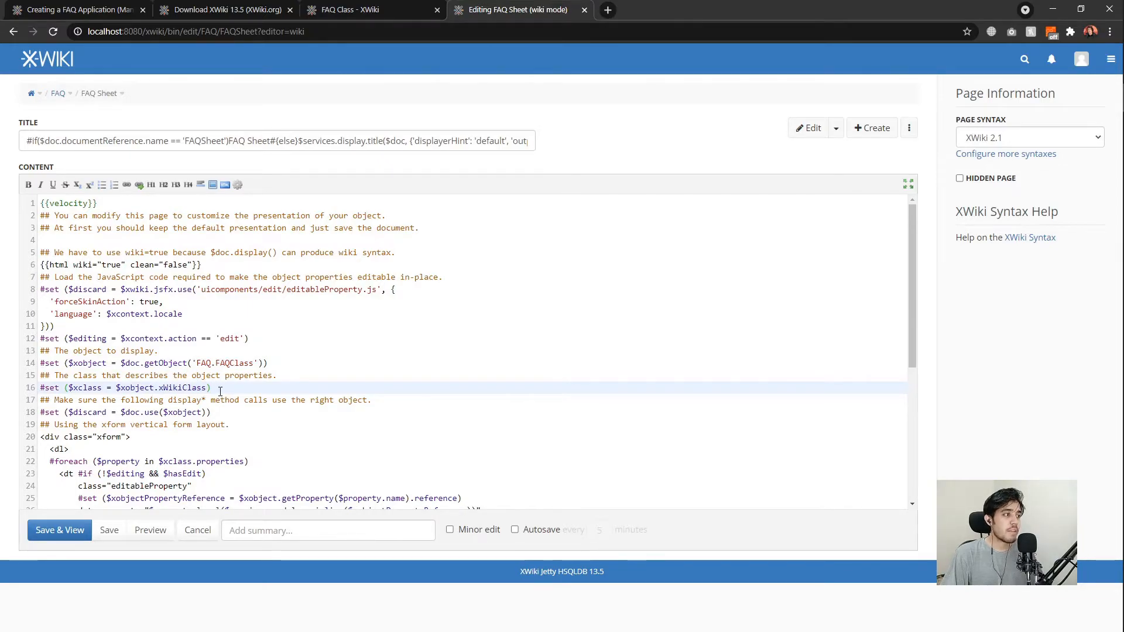
pyautogui.moveTo(217, 363); pyautogui.dragTo(254, 363)
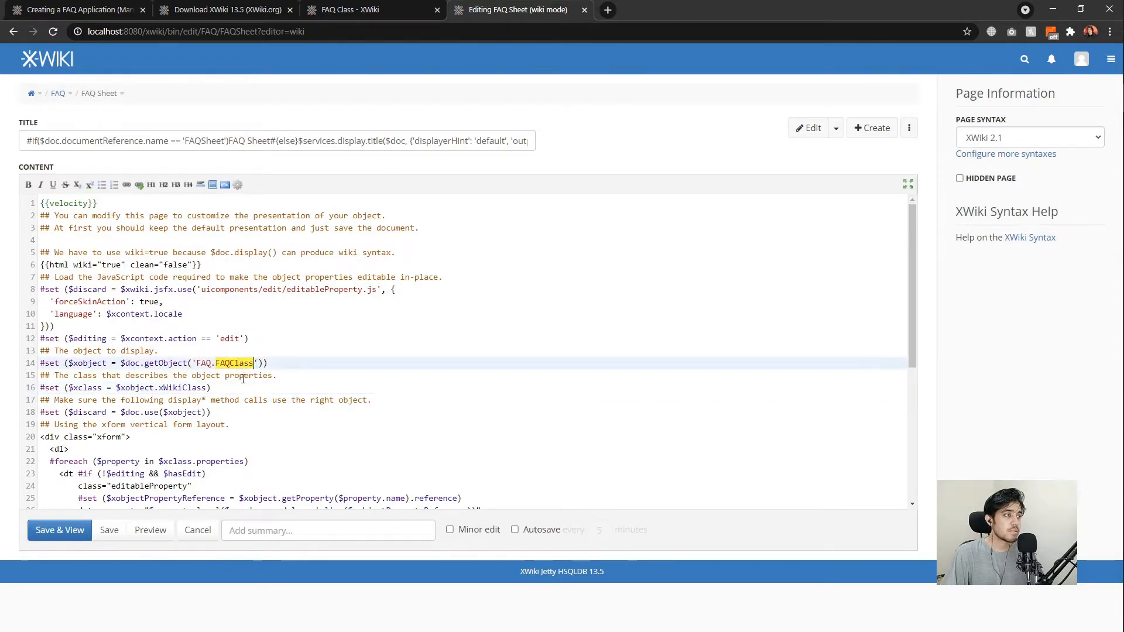
pyautogui.click(224, 388)
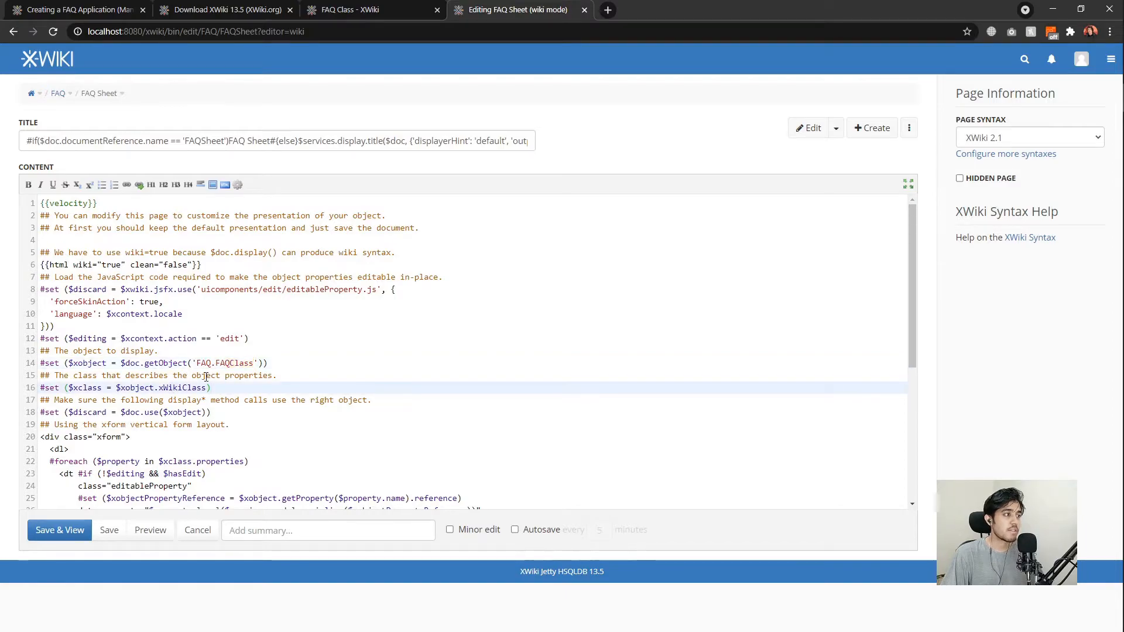
pyautogui.scroll(-1, 212, 345)
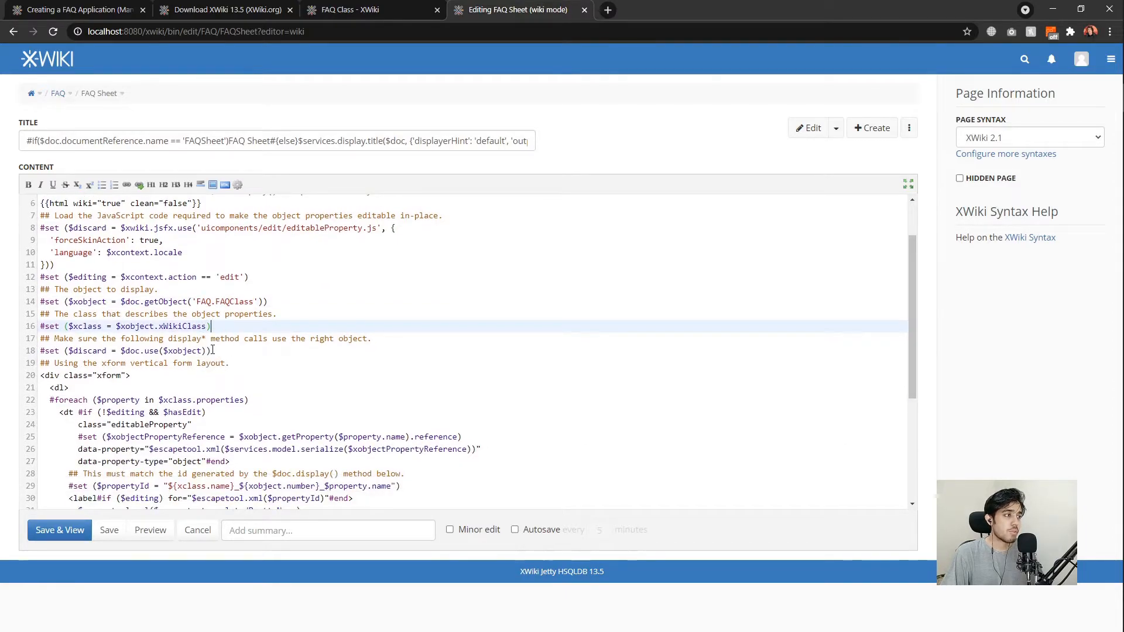
pyautogui.click(214, 350)
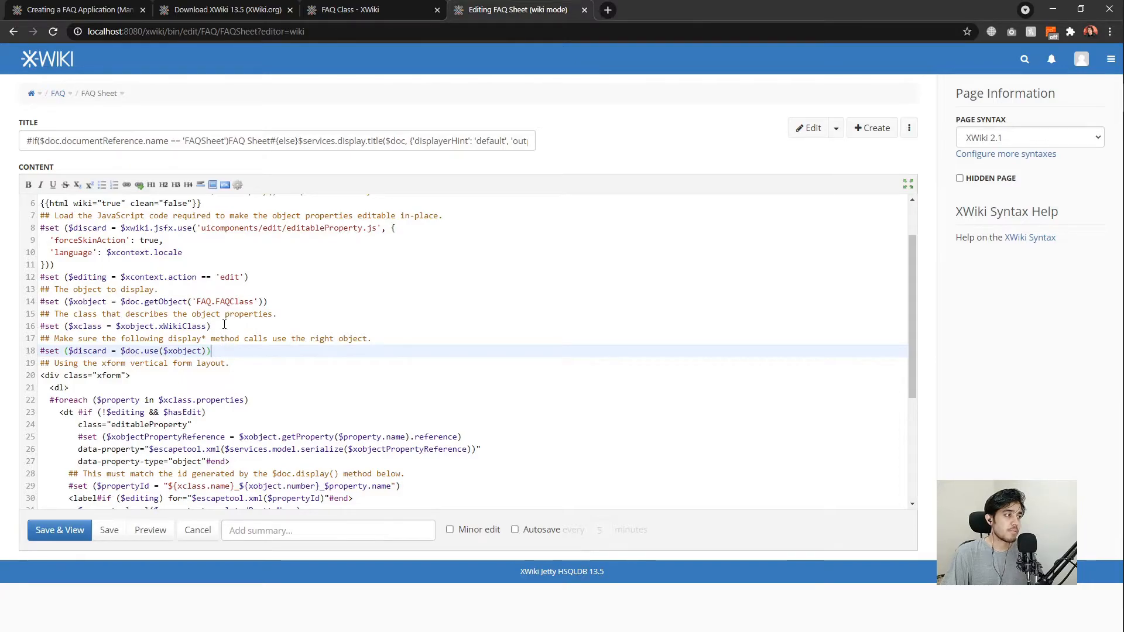
# Review the sheet's xform <dl> markup and the property loop further down the code.
pyautogui.scroll(-1, 217, 347)
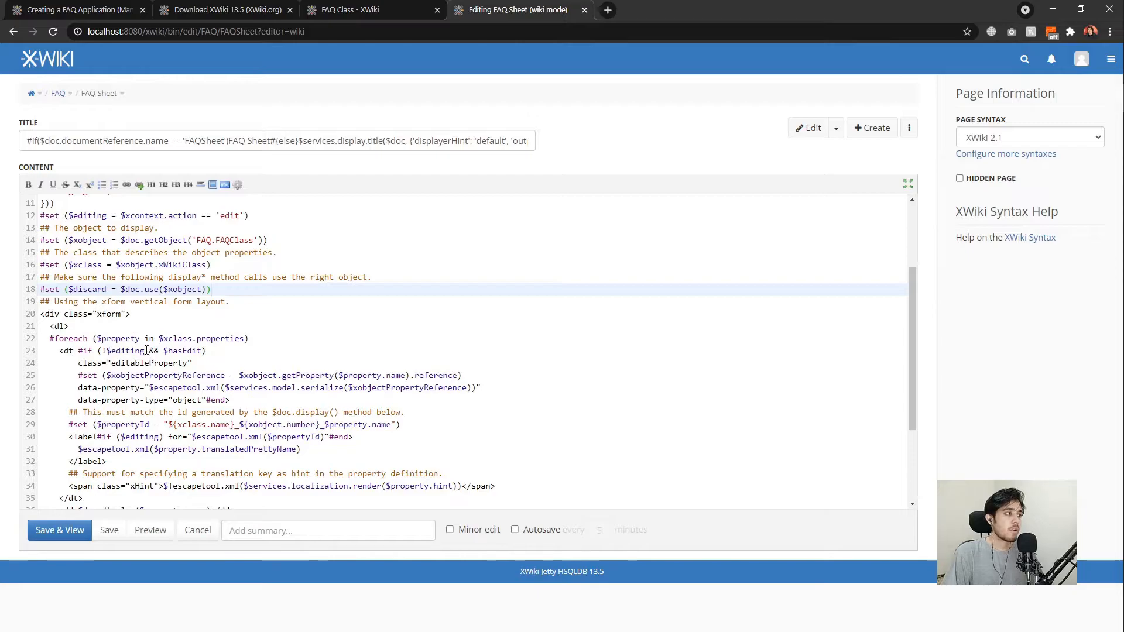
pyautogui.click(104, 328)
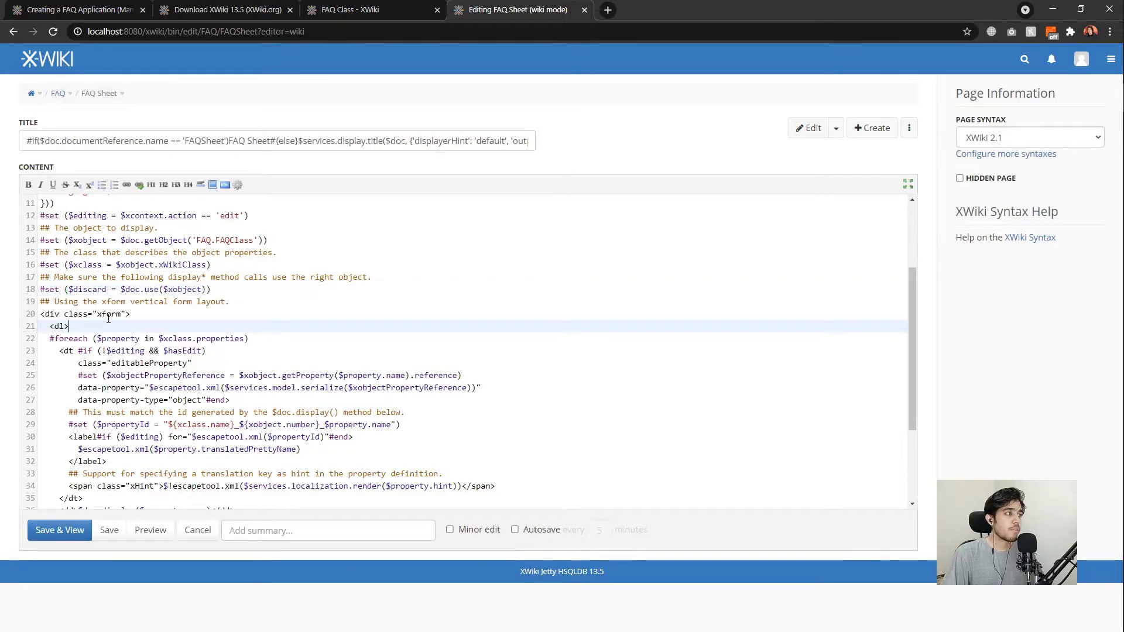
pyautogui.doubleClick(108, 316)
pyautogui.click(148, 326)
pyautogui.scroll(-1, 253, 347)
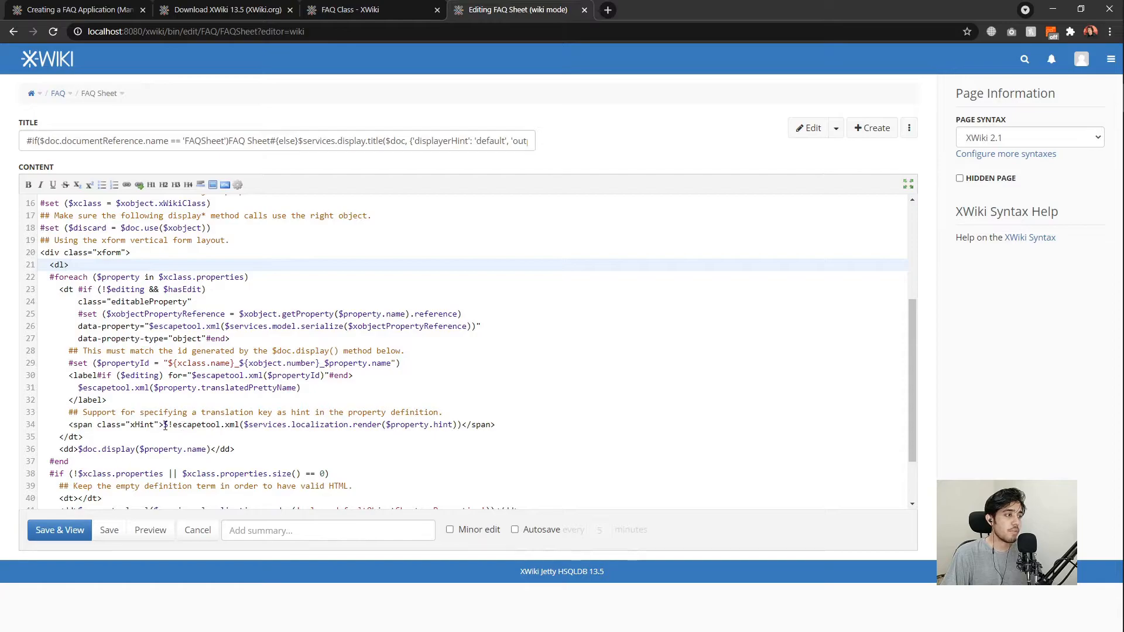
pyautogui.scroll(-1, 117, 389)
pyautogui.moveTo(79, 389); pyautogui.dragTo(207, 390)
pyautogui.click(207, 389)
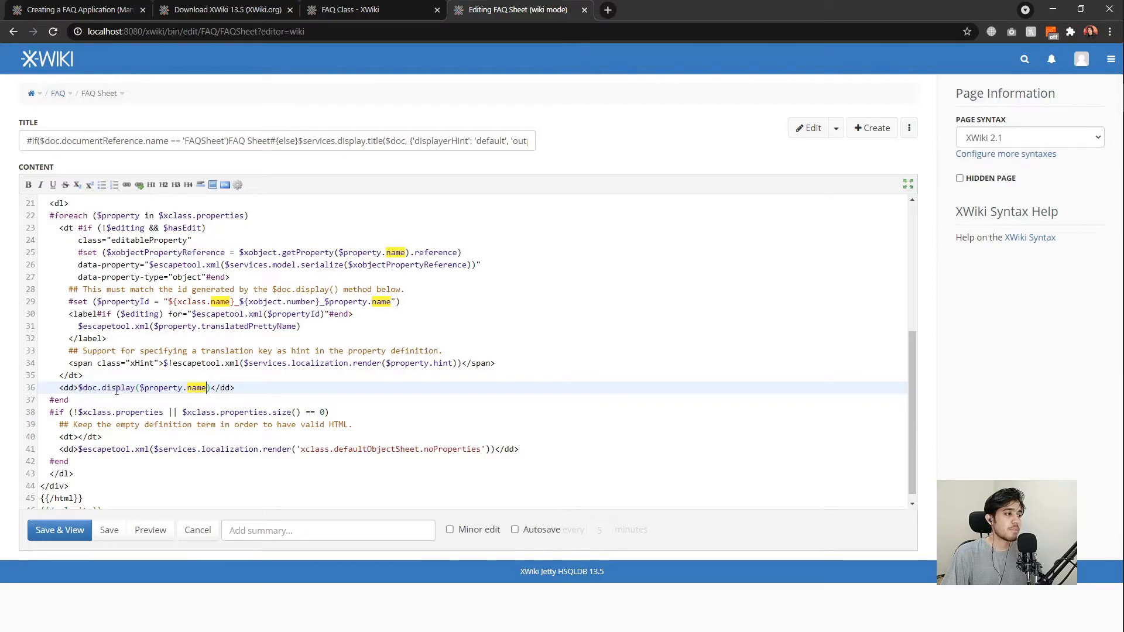
# Examine the $doc.display call on line 36, then leave the sheet editor without saving.
pyautogui.doubleClick(116, 390)
pyautogui.click(105, 399)
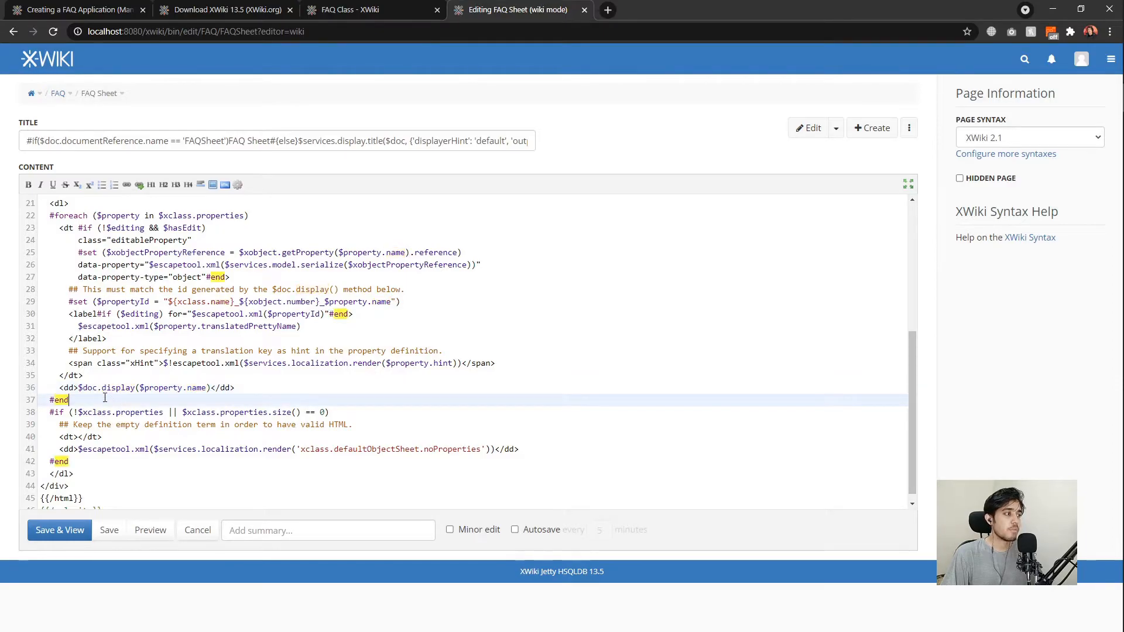
pyautogui.moveTo(104, 390); pyautogui.dragTo(135, 385)
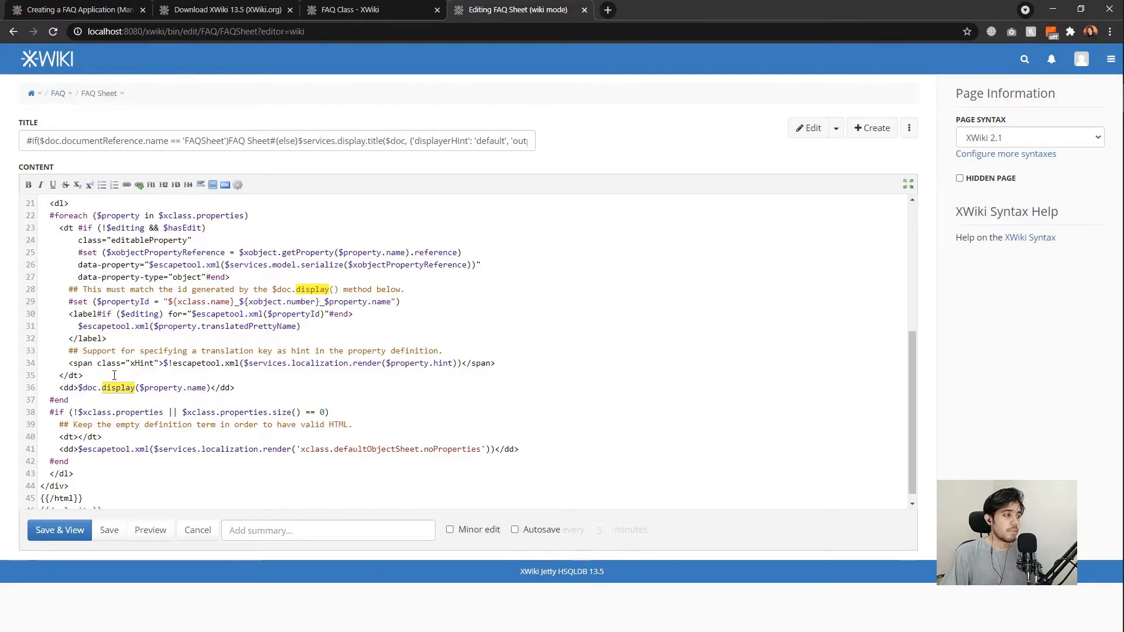
pyautogui.click(149, 394)
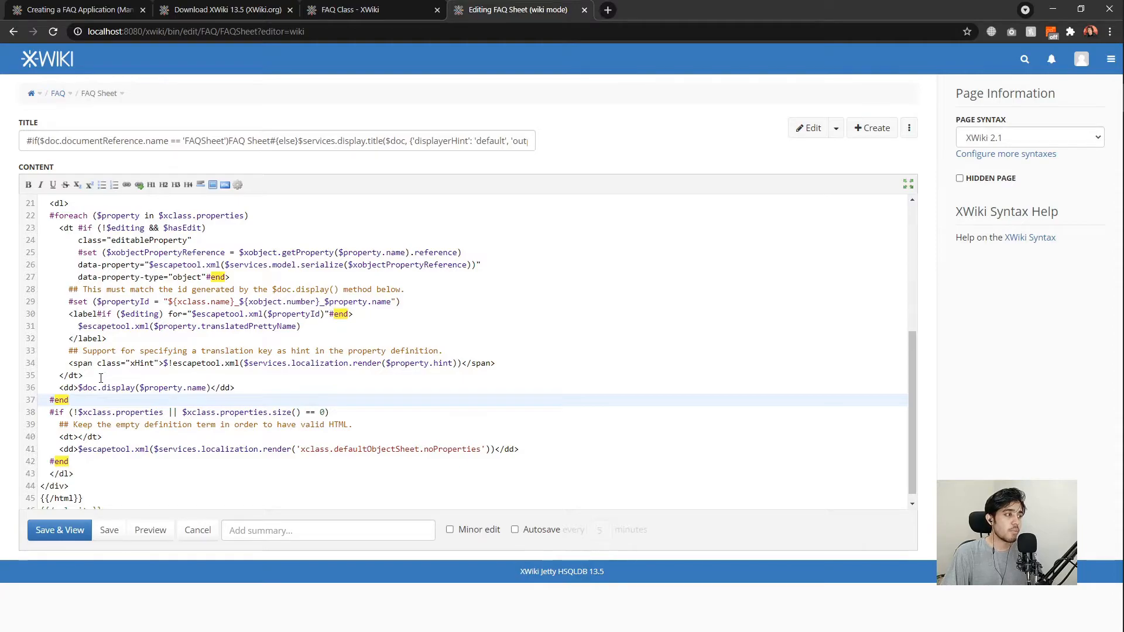
pyautogui.click(182, 372)
pyautogui.moveTo(83, 388); pyautogui.dragTo(135, 388)
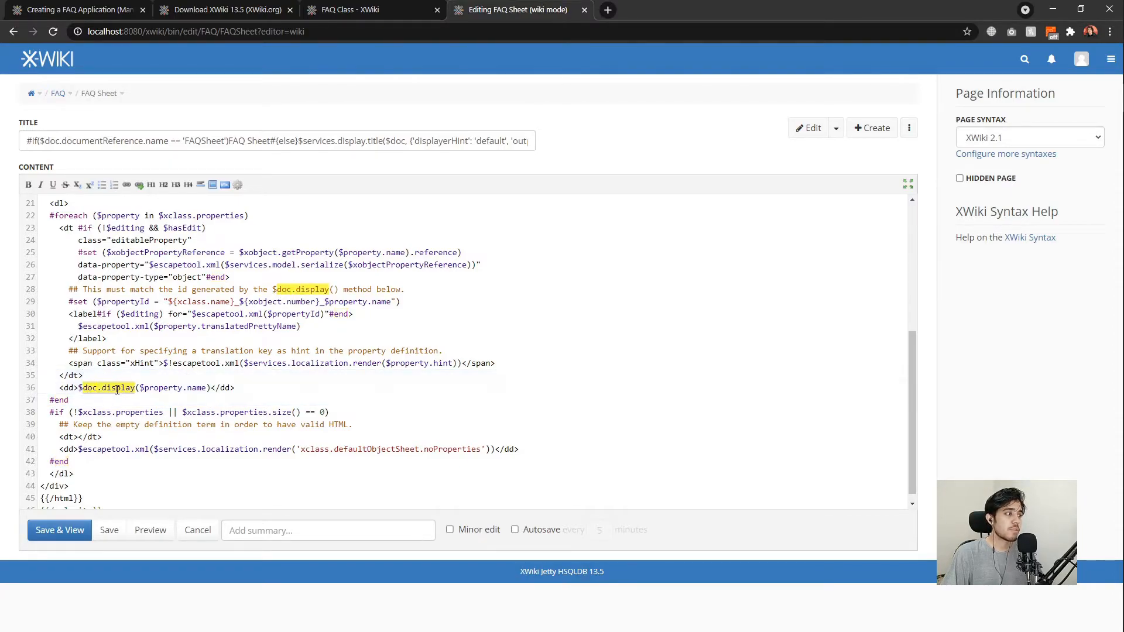
pyautogui.click(130, 380)
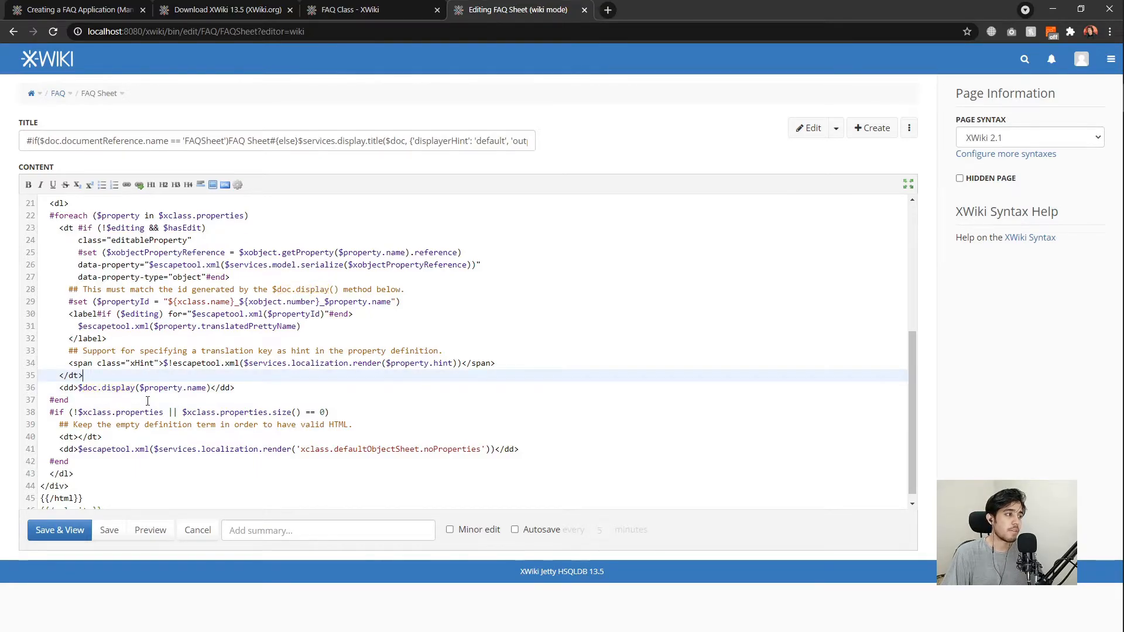
pyautogui.scroll(-1, 147, 399)
pyautogui.click(242, 391)
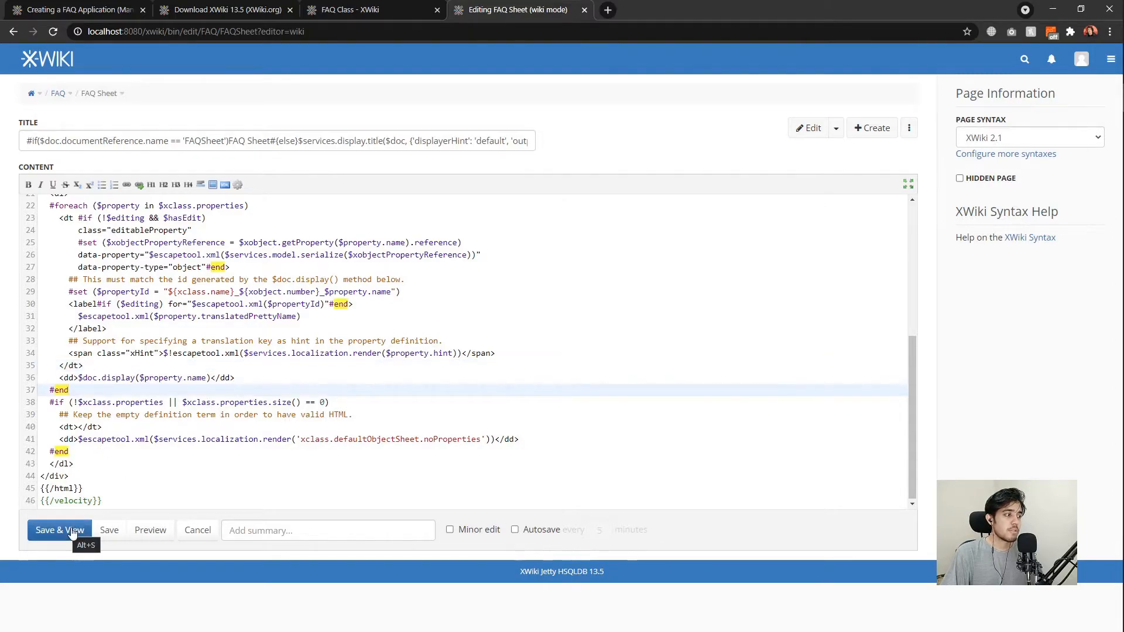
pyautogui.click(188, 531)
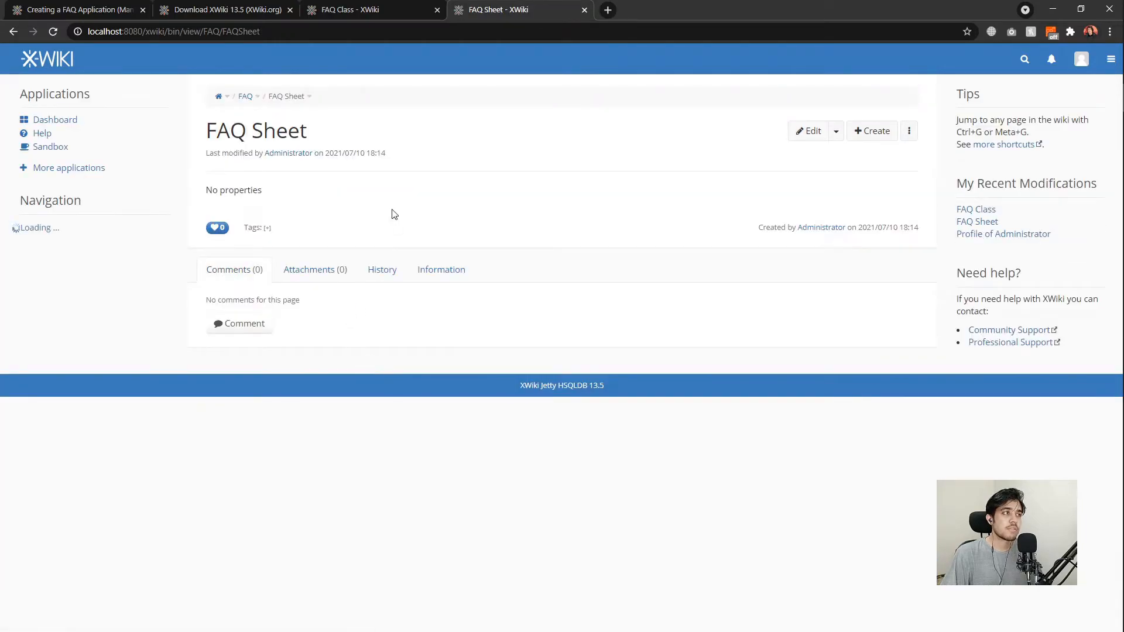
# Back on the FAQ Class page, create the FAQ Template page under Class Template.
pyautogui.click(368, 13)
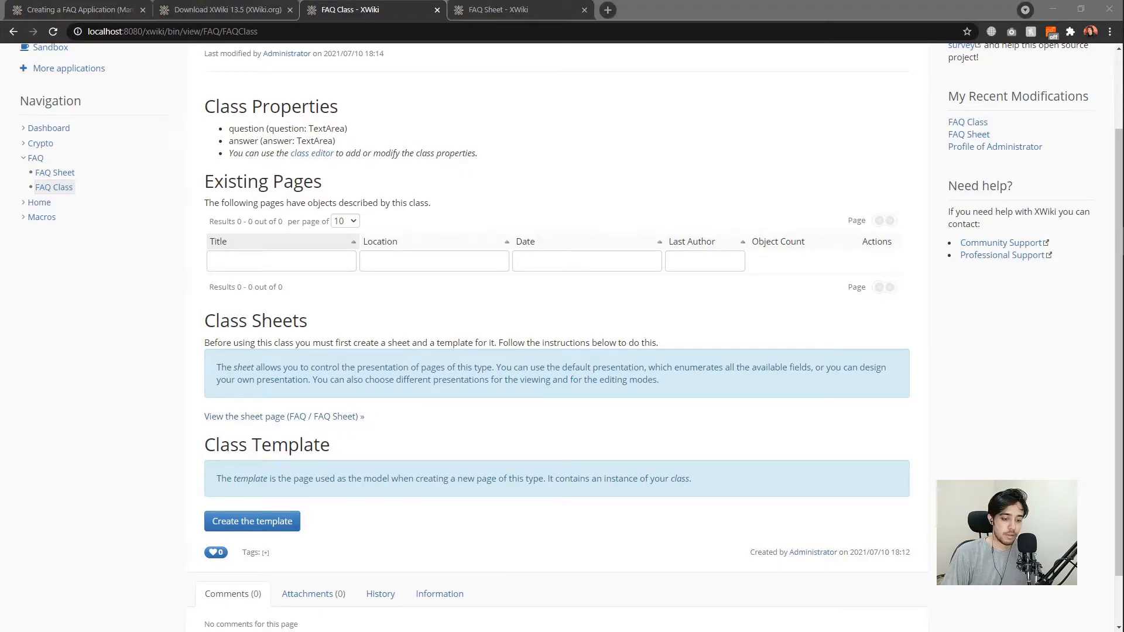
pyautogui.click(361, 447)
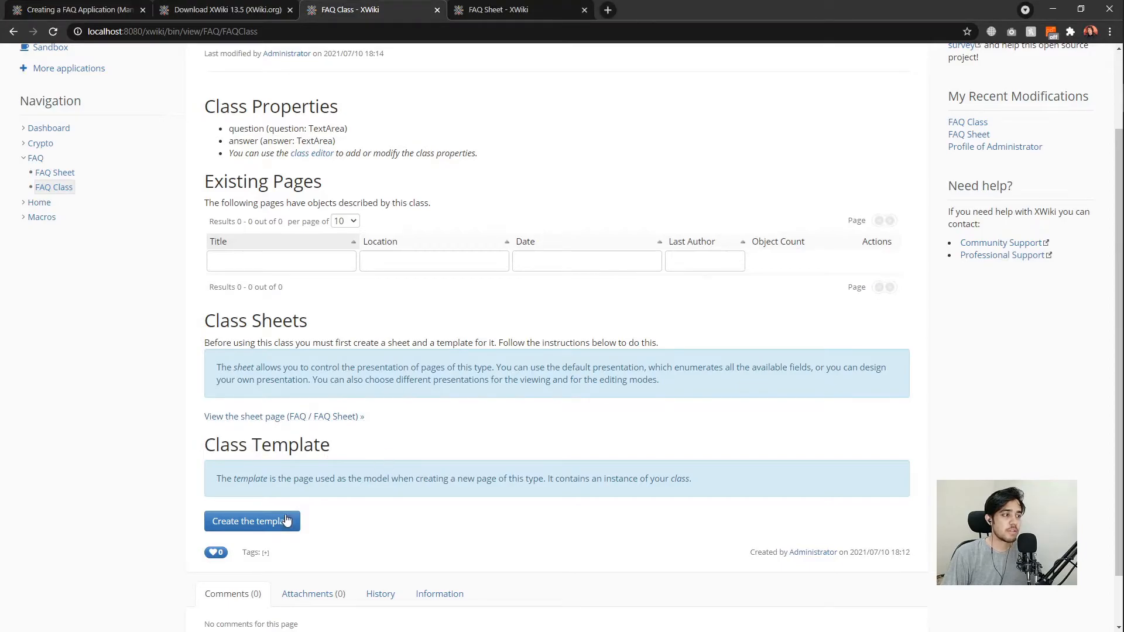
pyautogui.click(248, 520)
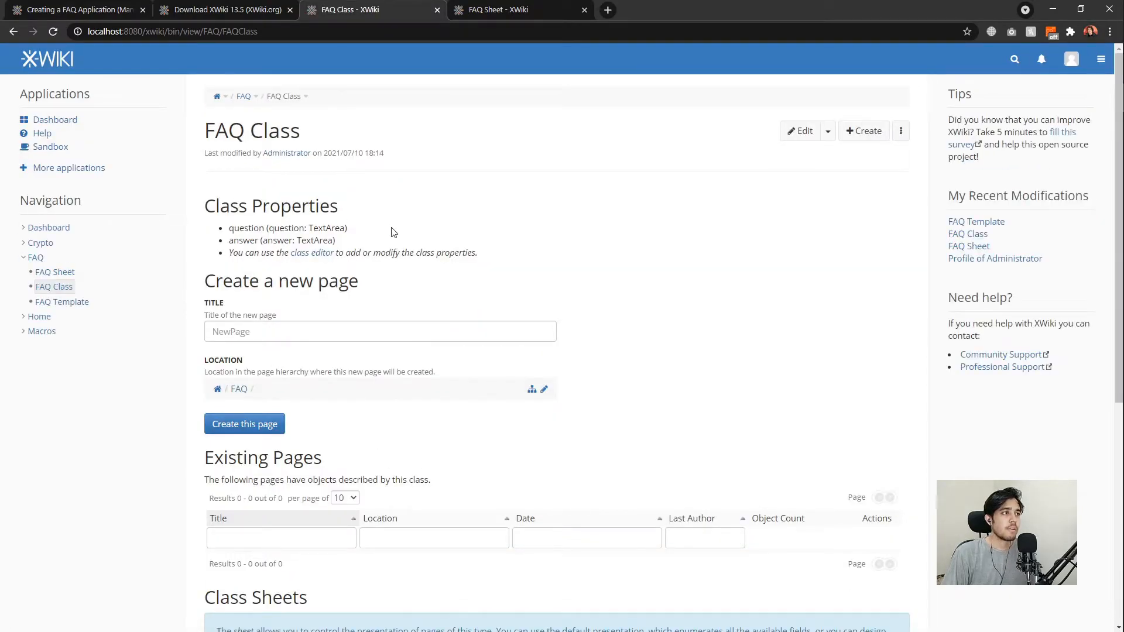
# Add an FAQ object to the FAQ Template and open the template page in a new tab.
pyautogui.scroll(-6, 415, 220)
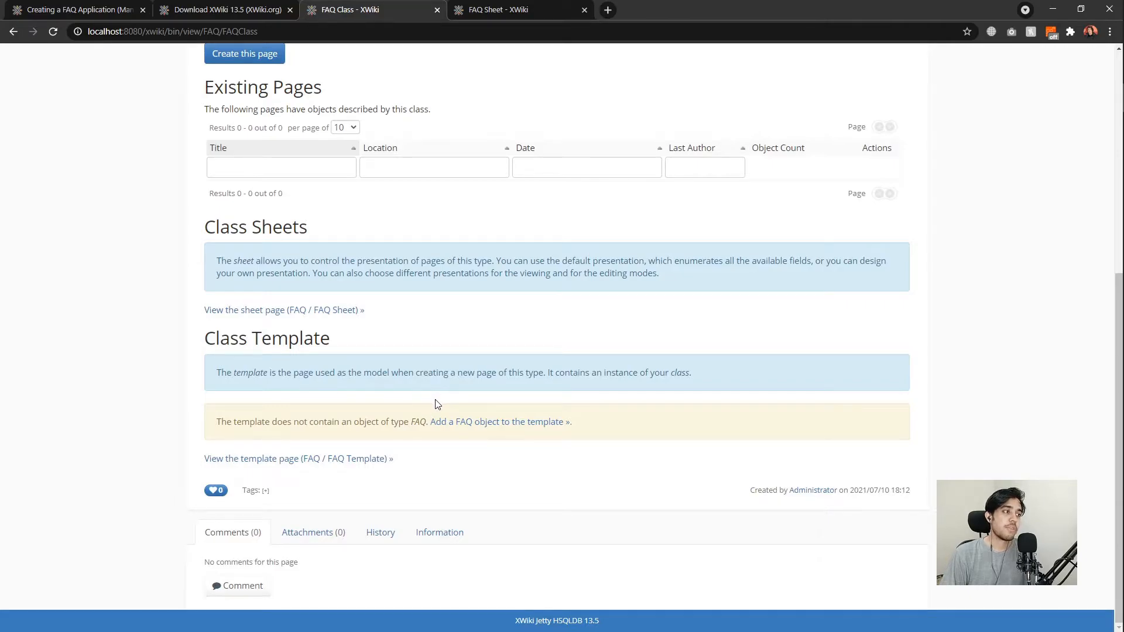
pyautogui.click(456, 422)
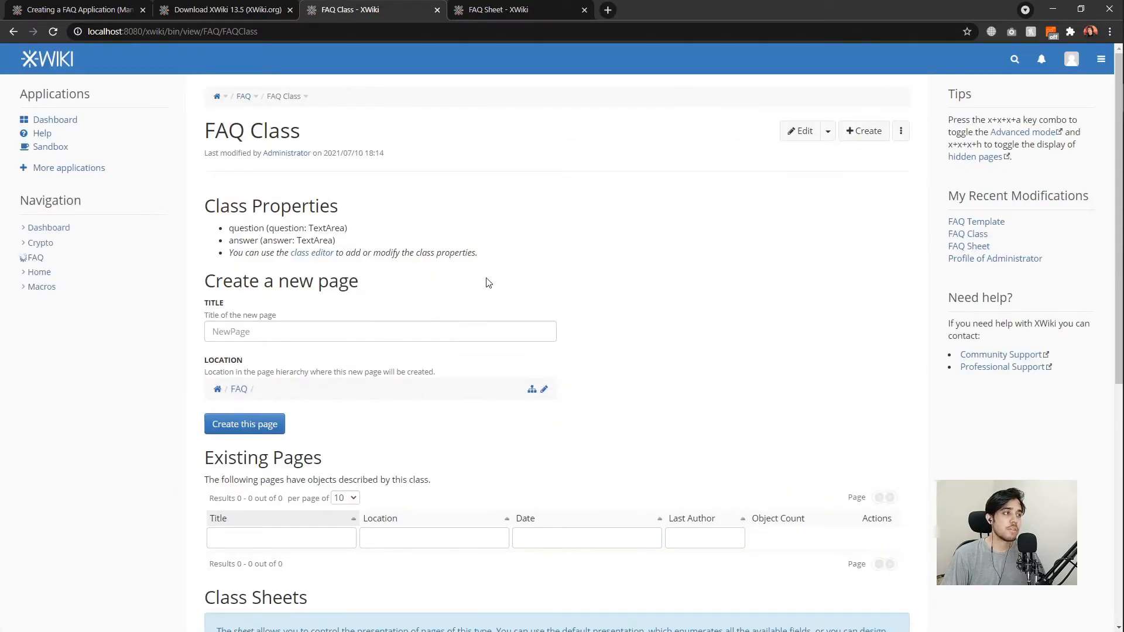
pyautogui.scroll(-7, 489, 283)
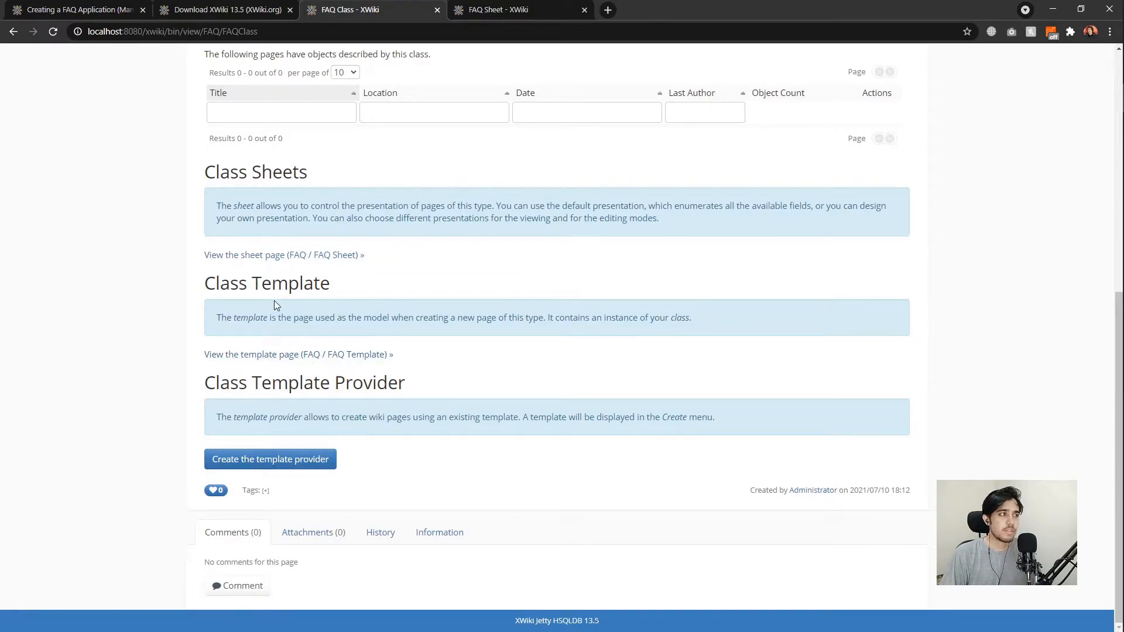
pyautogui.scroll(2, 333, 316)
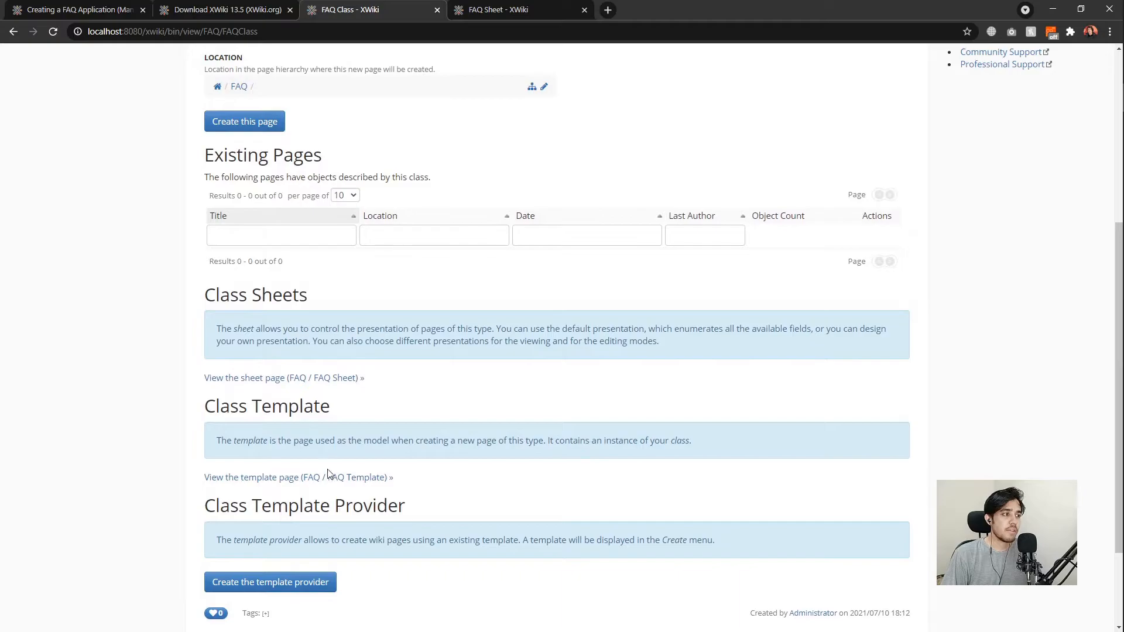
pyautogui.middleClick(271, 478)
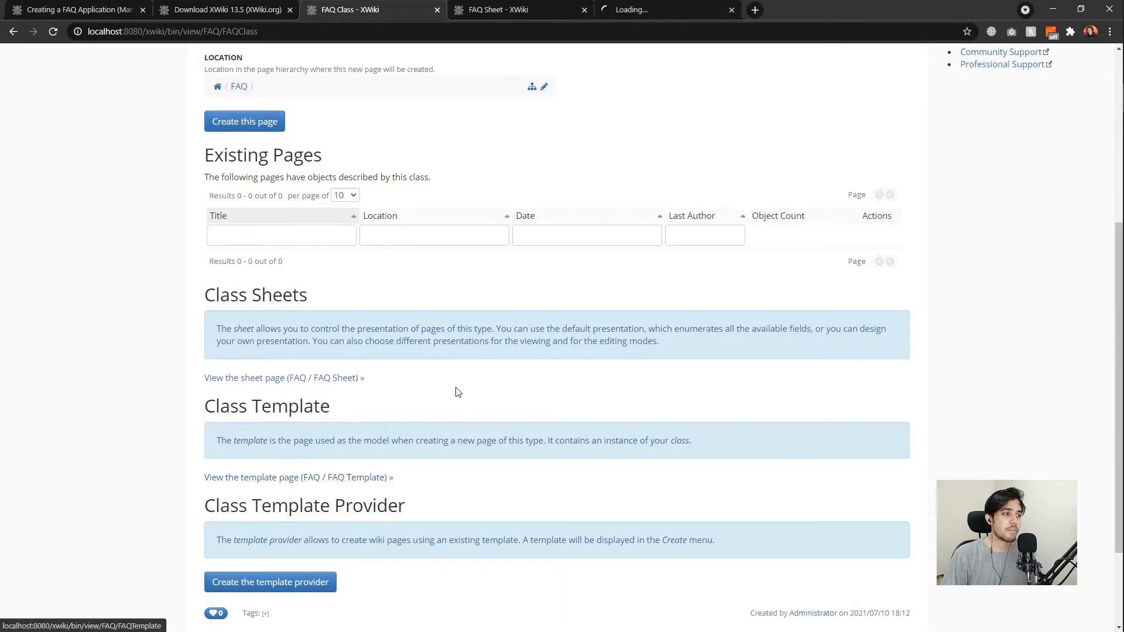
# On the FAQ Template tab, open the Objects editor and expand FAQClass 0.
pyautogui.click(620, 12)
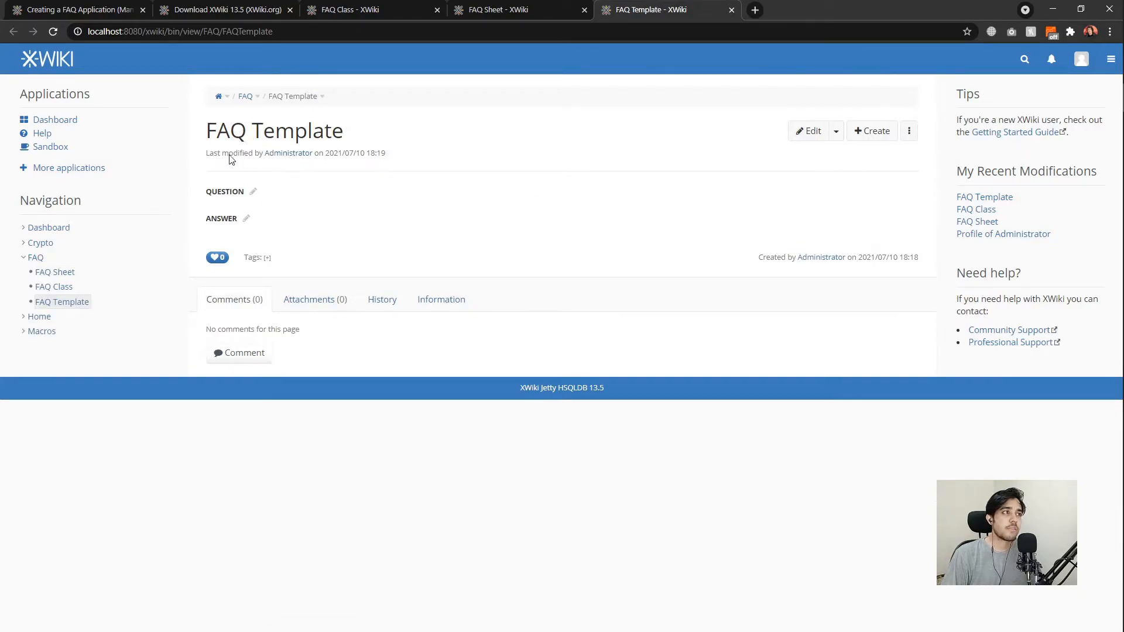
pyautogui.click(836, 132)
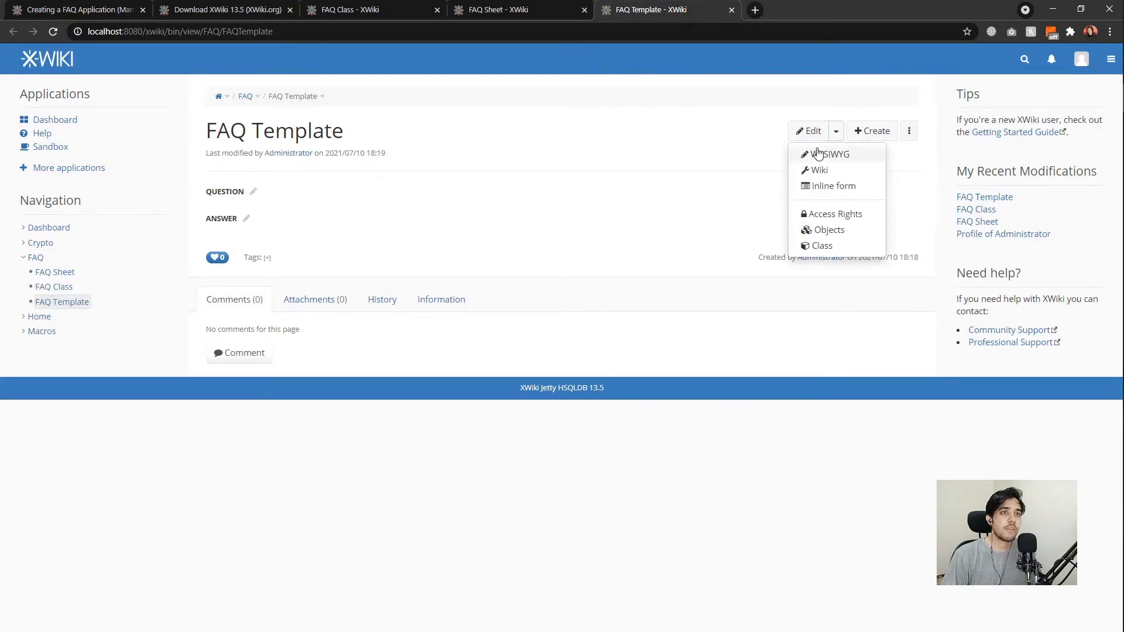
pyautogui.click(823, 232)
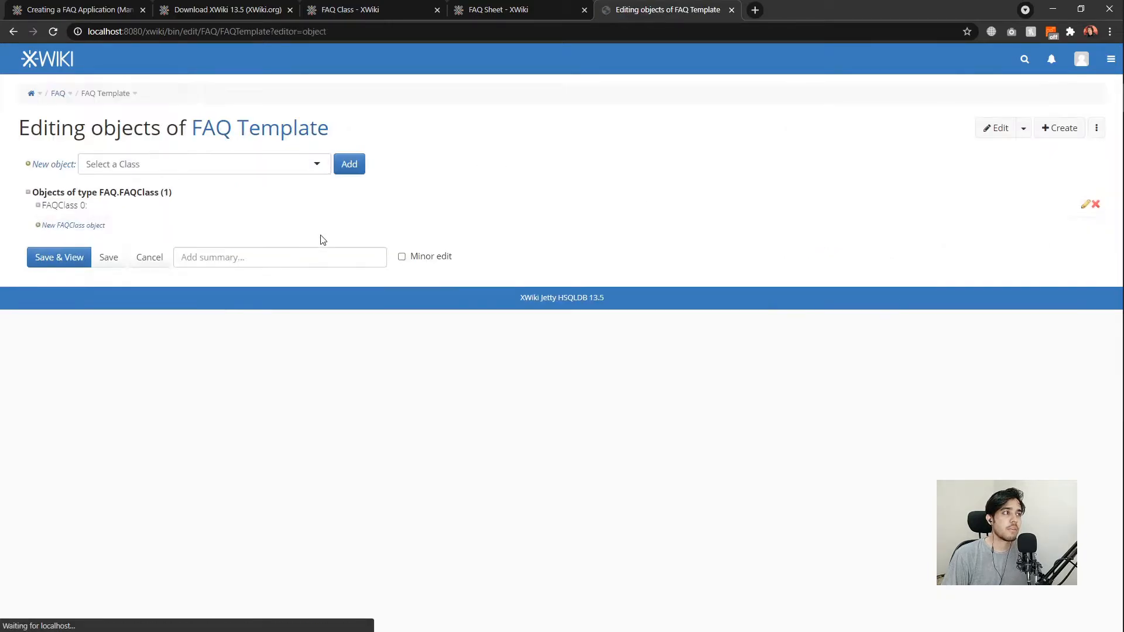
pyautogui.click(97, 206)
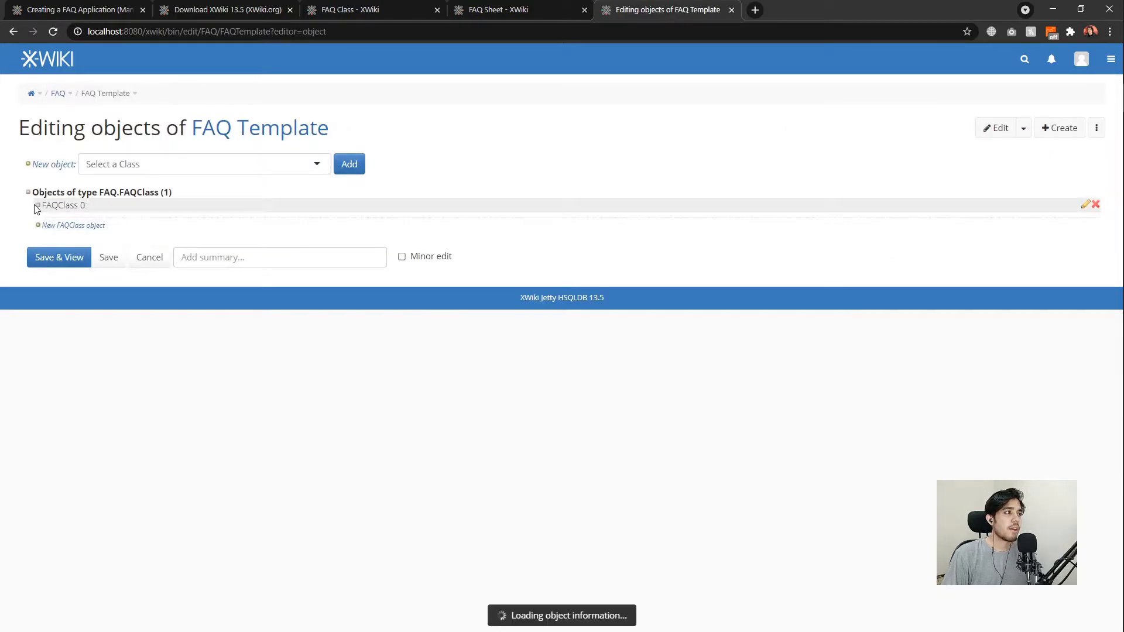
# Enter 'Type your question here.' as the default question and save the template.
pyautogui.click(81, 282)
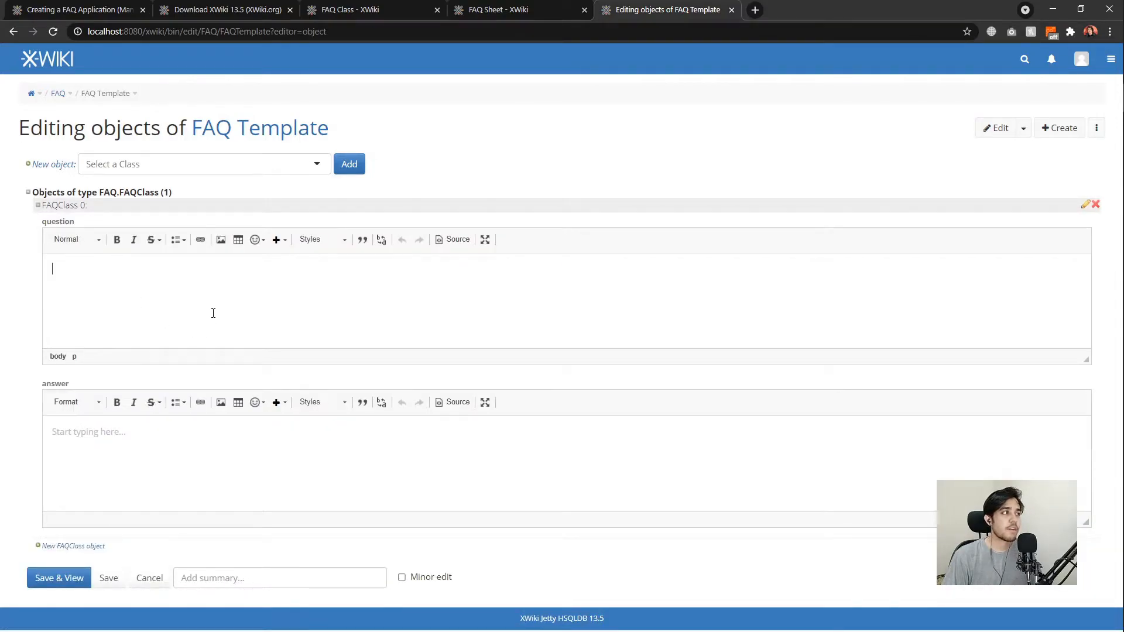
pyautogui.write('D')
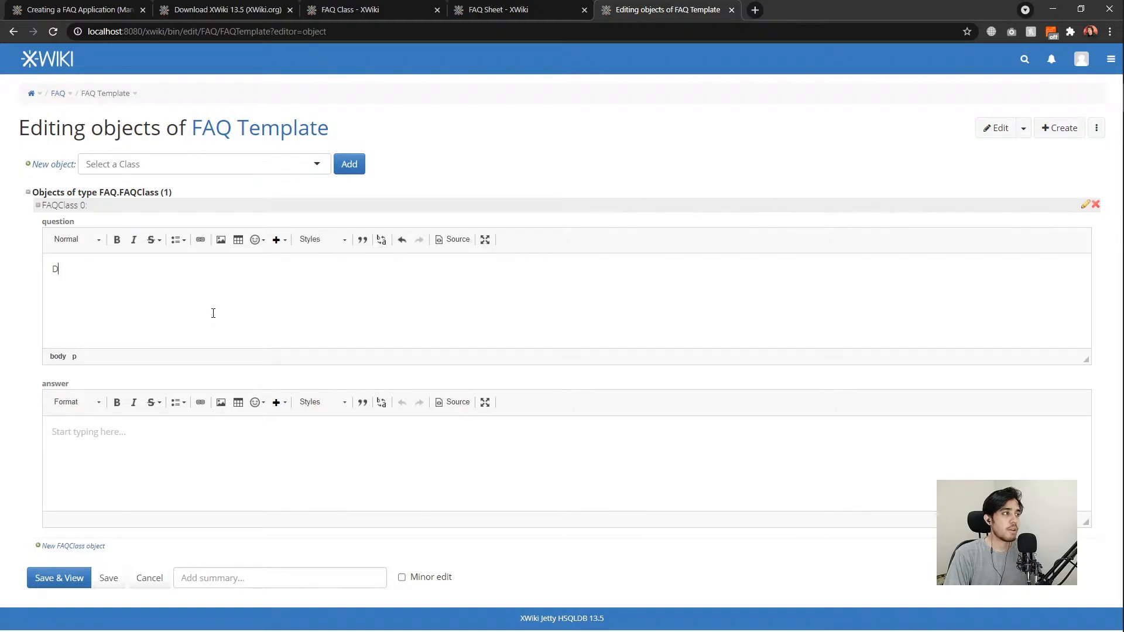
pyautogui.write('ype your question here.')
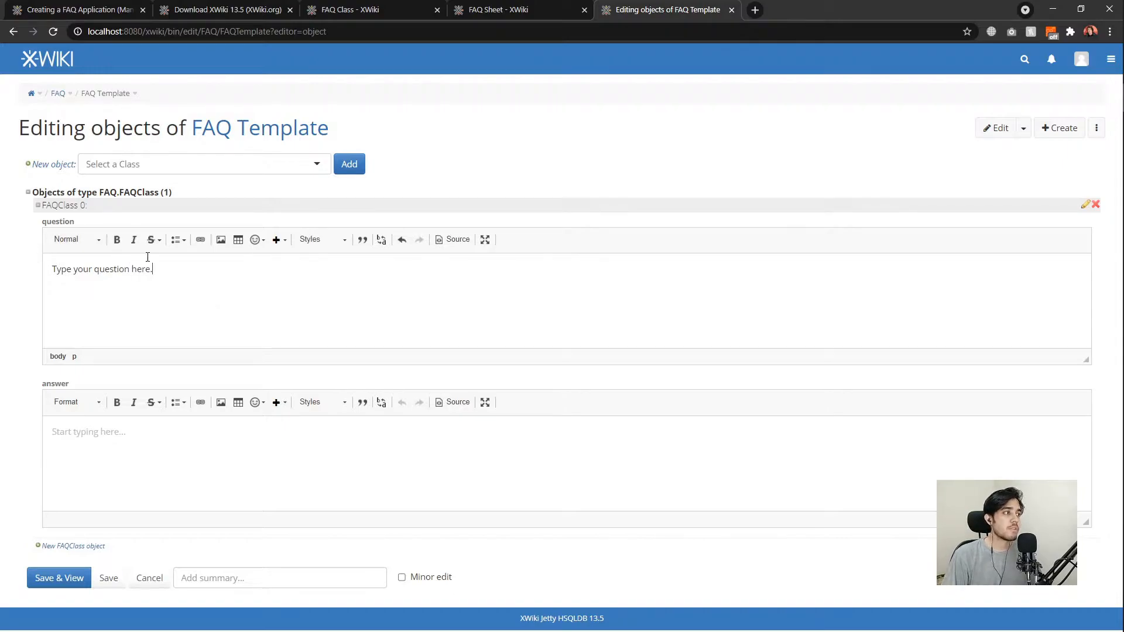
pyautogui.moveTo(155, 271); pyautogui.dragTo(28, 278)
pyautogui.moveTo(154, 283); pyautogui.dragTo(35, 280)
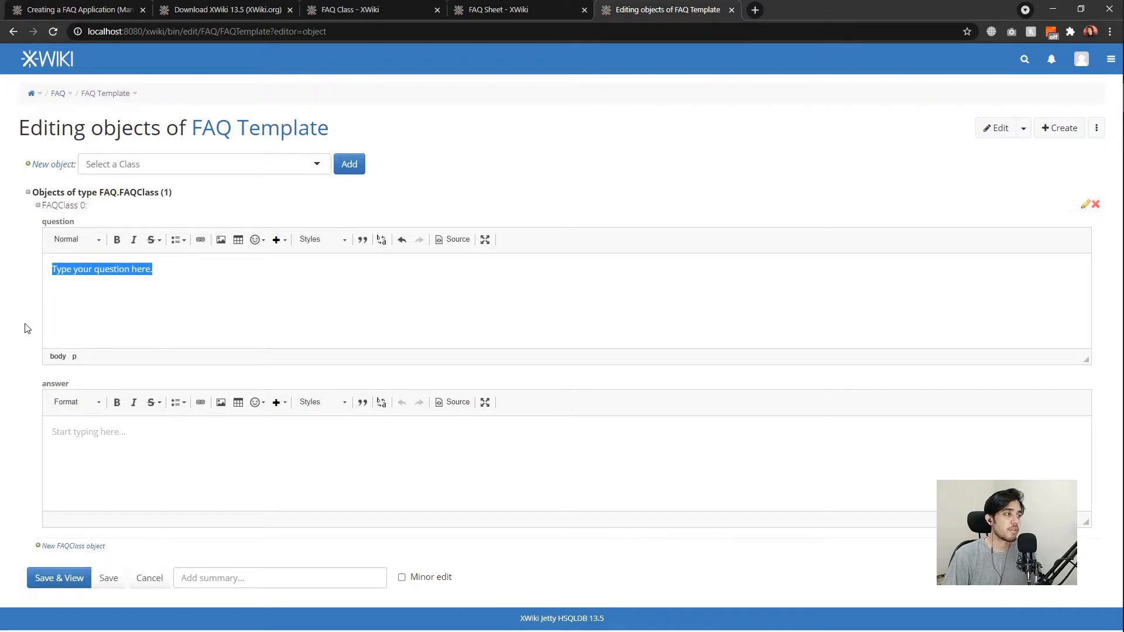
pyautogui.click(76, 578)
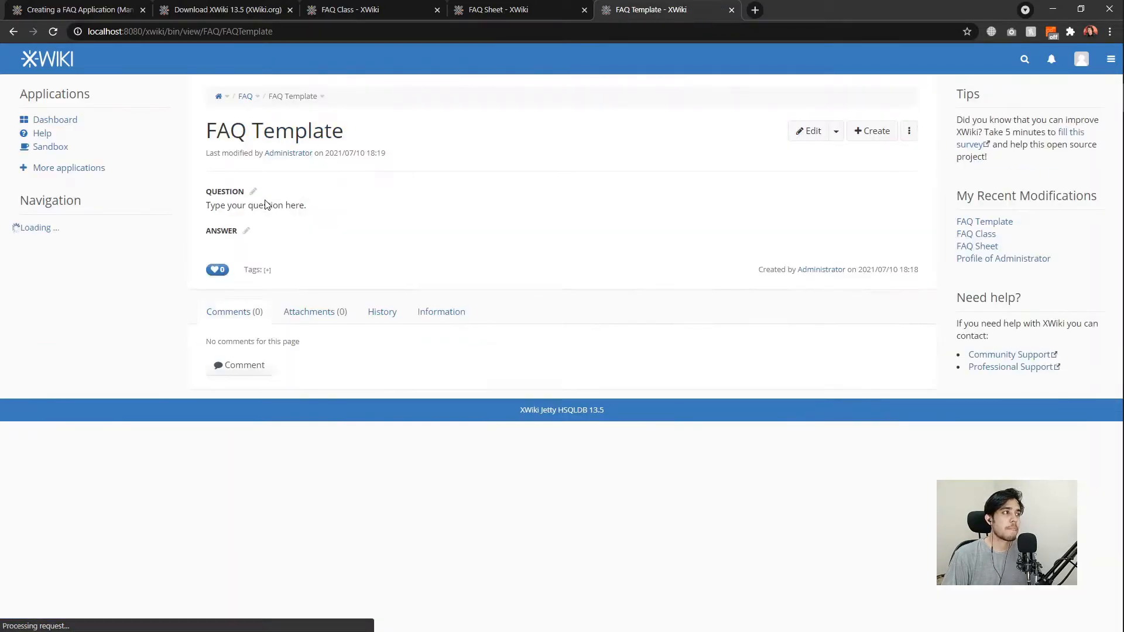
pyautogui.moveTo(207, 205); pyautogui.dragTo(310, 211)
# Back on the FAQ Class page, create the FAQ Template Provider.
pyautogui.click(310, 211)
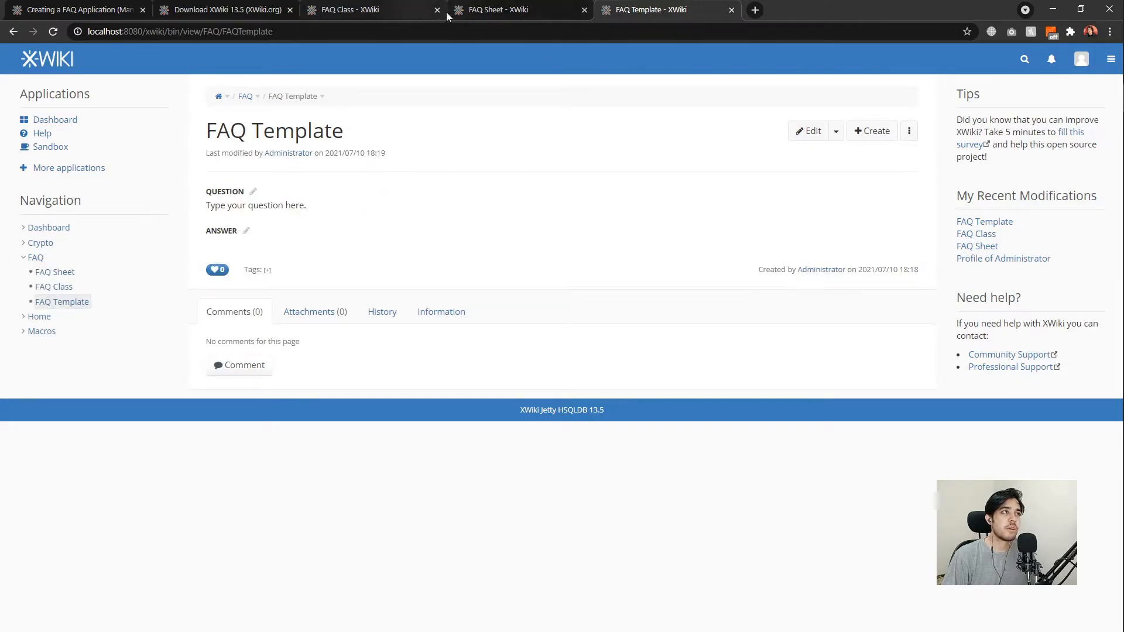
pyautogui.click(489, 11)
pyautogui.click(399, 14)
pyautogui.moveTo(216, 329); pyautogui.dragTo(426, 376)
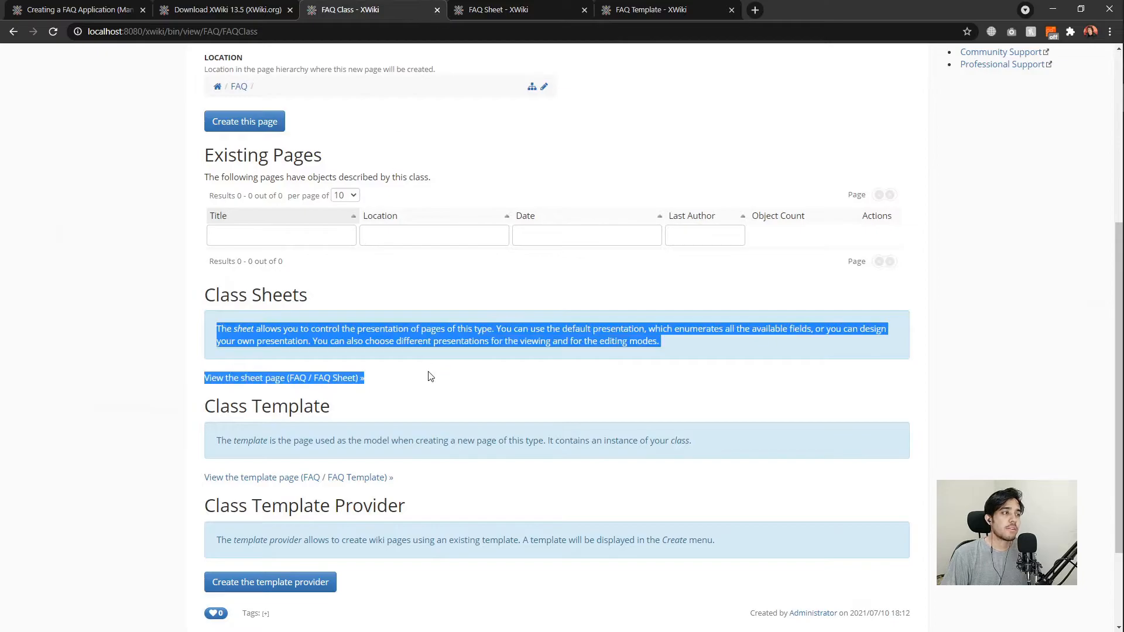
pyautogui.click(399, 326)
pyautogui.scroll(-1, 412, 392)
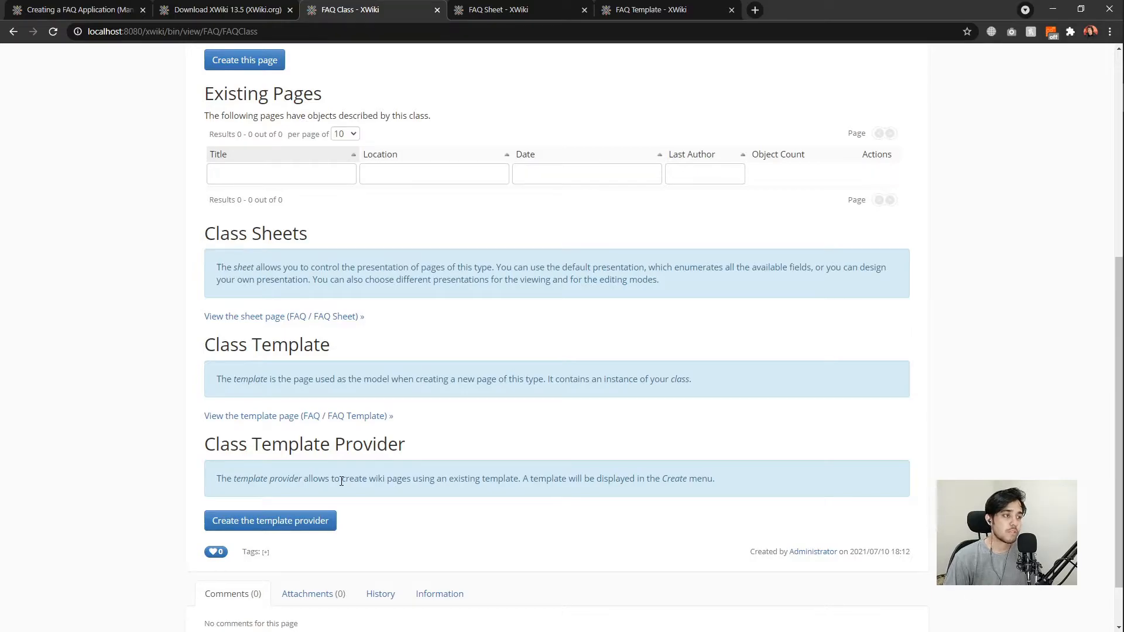
pyautogui.click(314, 521)
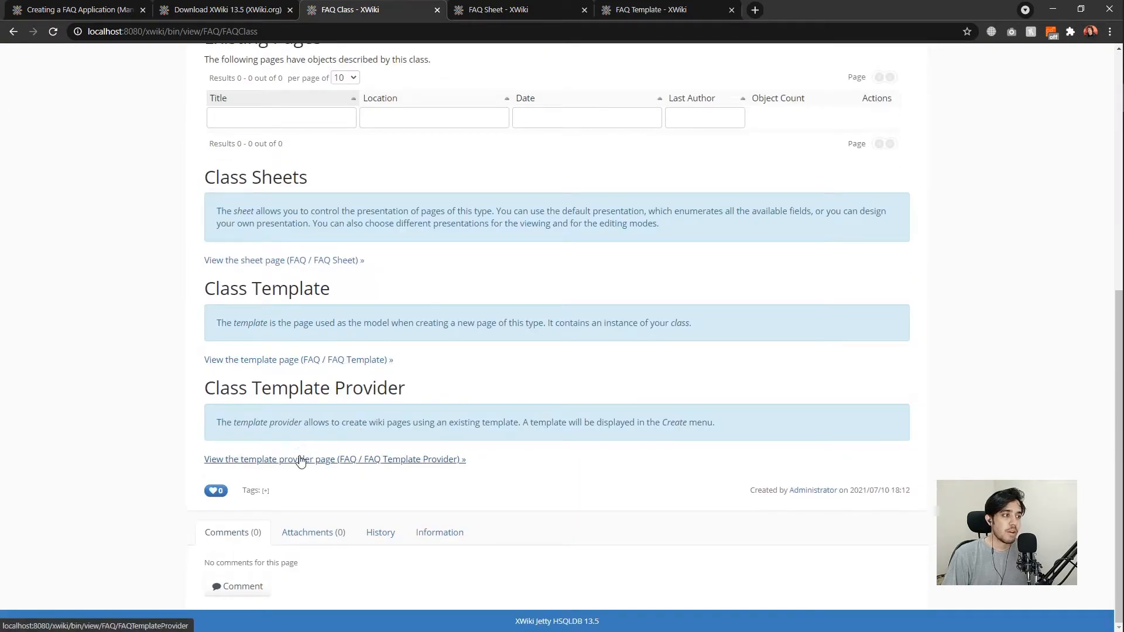
# Open the provider page in a new tab and confirm Create offers the FAQ template, then cancel.
pyautogui.middleClick(301, 459)
pyautogui.scroll(2, 503, 328)
pyautogui.click(788, 9)
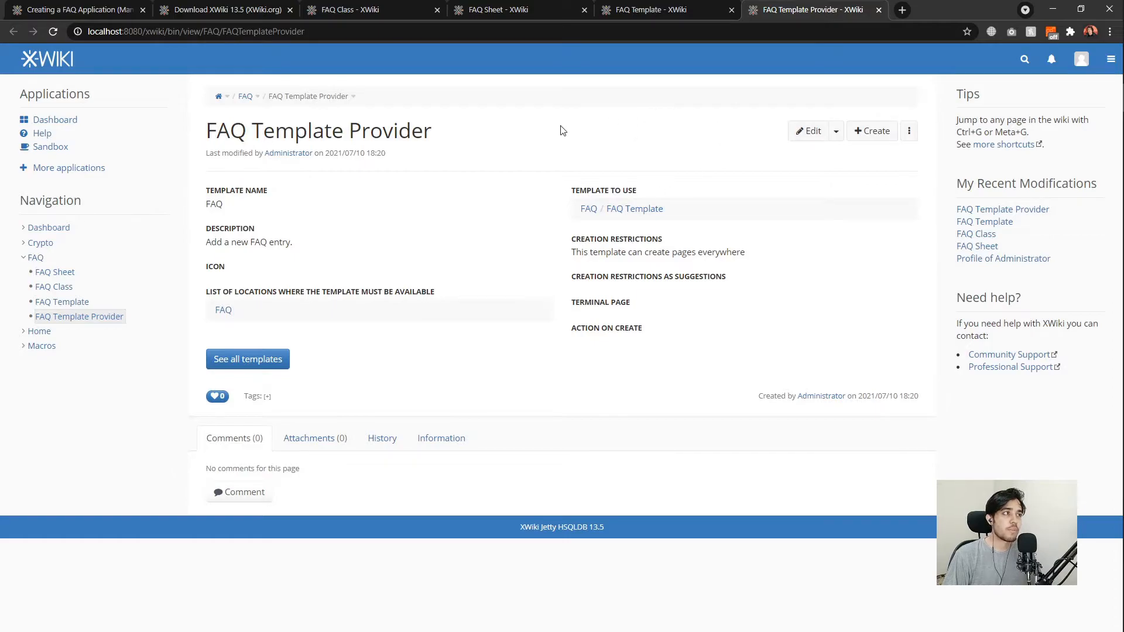
pyautogui.click(872, 130)
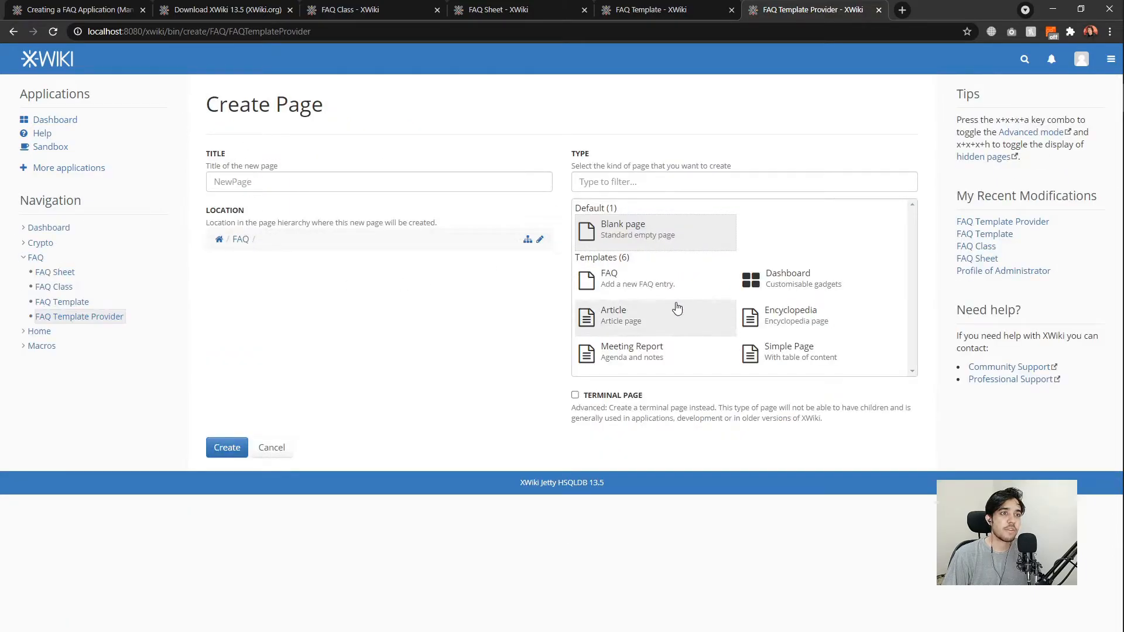
pyautogui.click(606, 278)
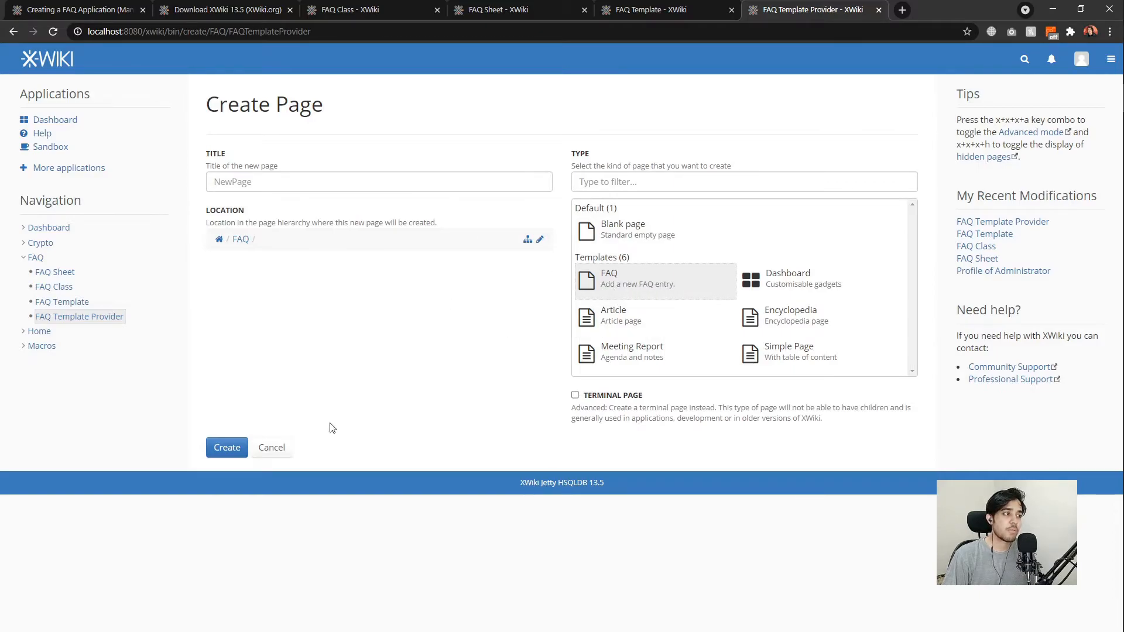
pyautogui.click(272, 448)
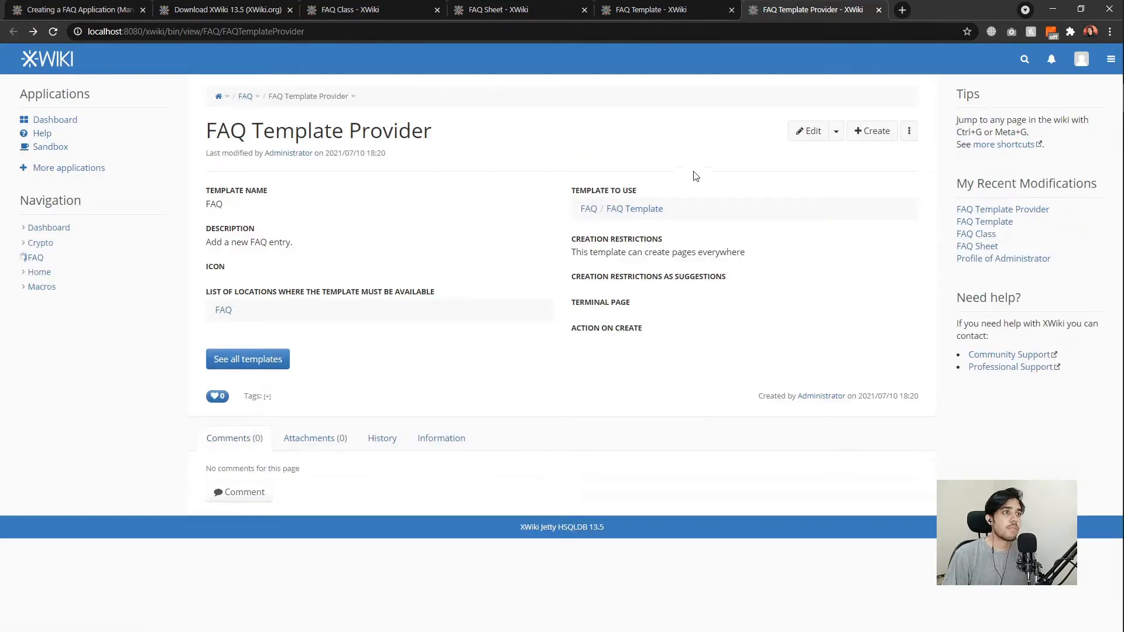
# Edit the FAQ Template Provider and set its template name to 'Create an FAQ'.
pyautogui.click(806, 133)
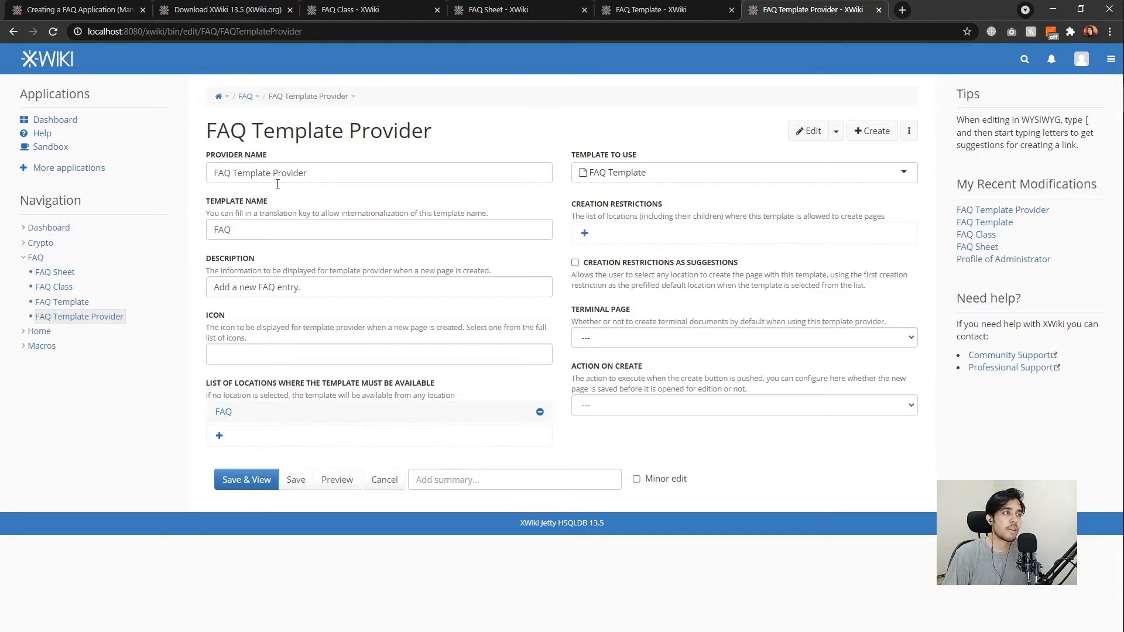
pyautogui.click(663, 176)
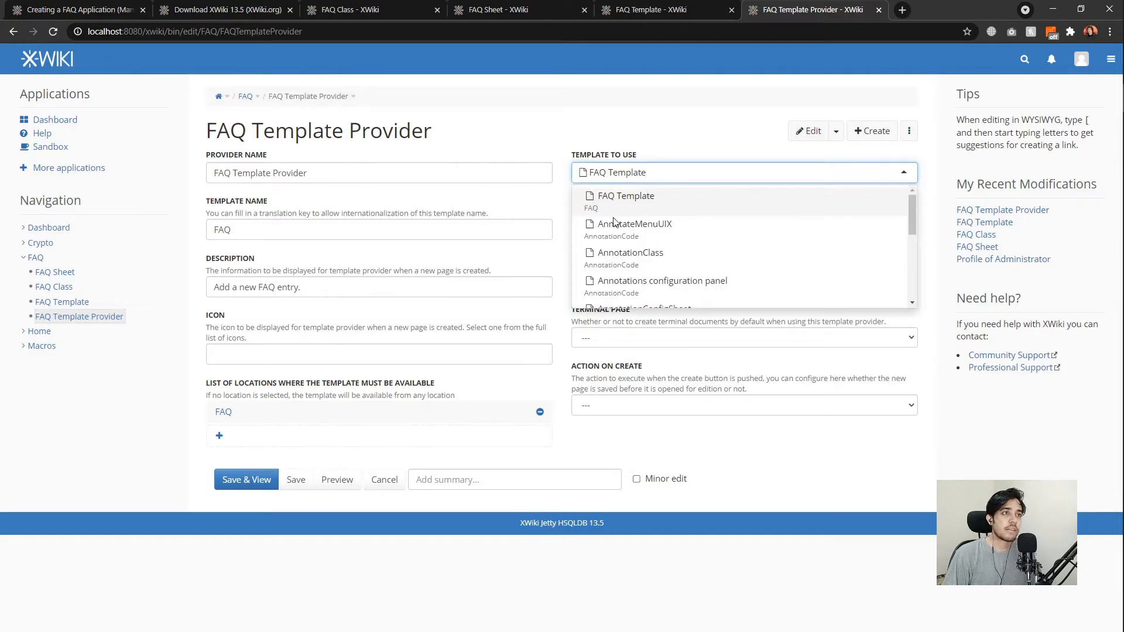
pyautogui.click(607, 143)
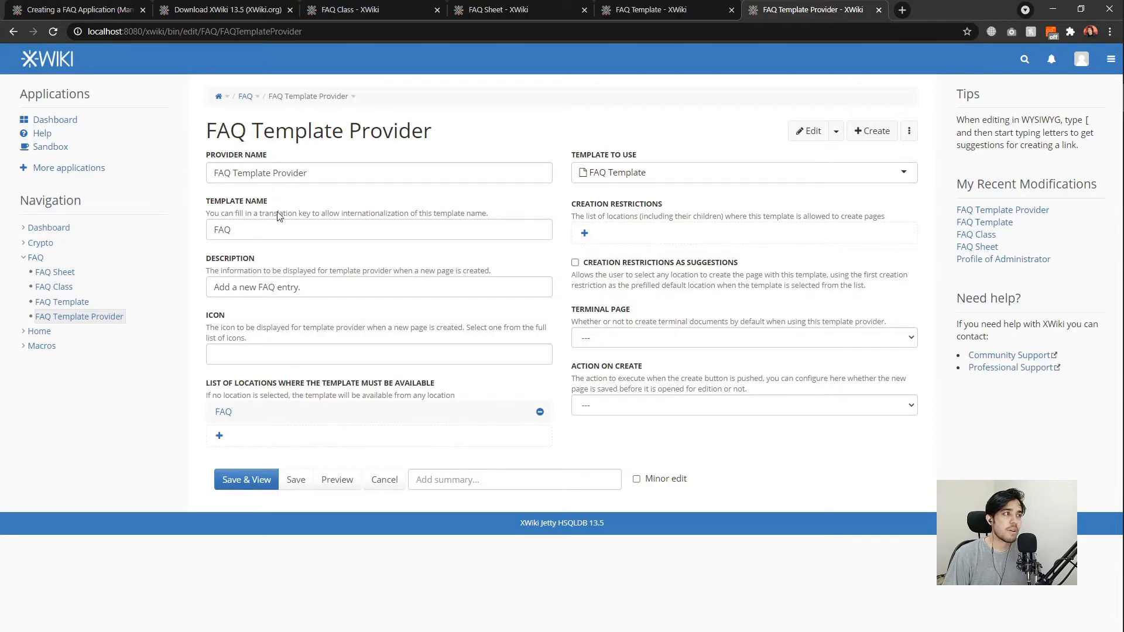
pyautogui.click(278, 228)
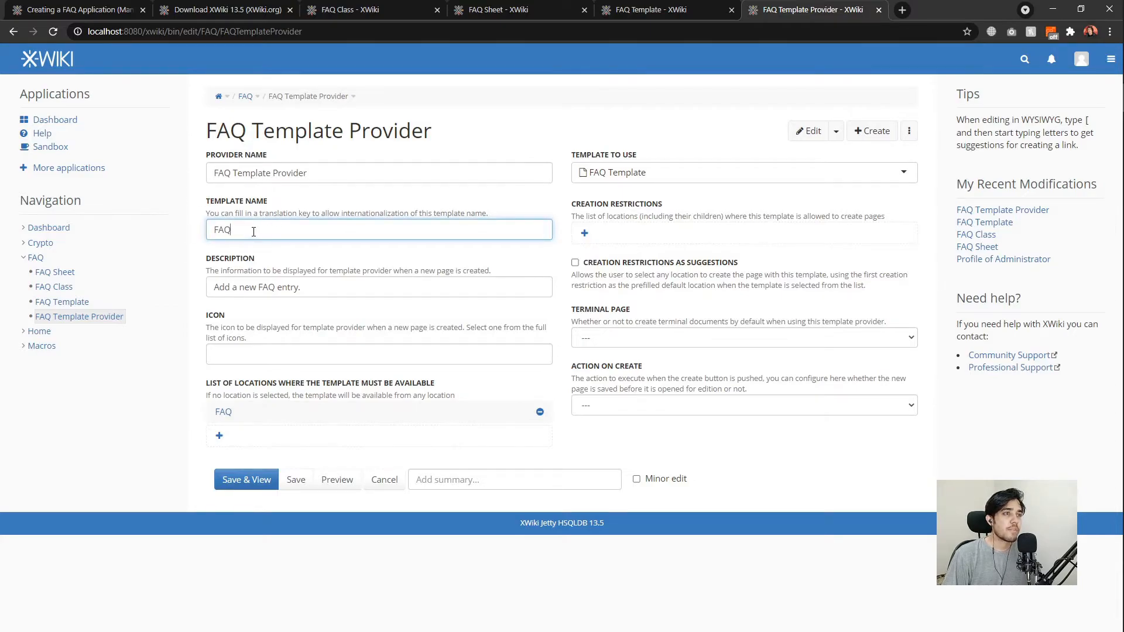
pyautogui.write('Create an')
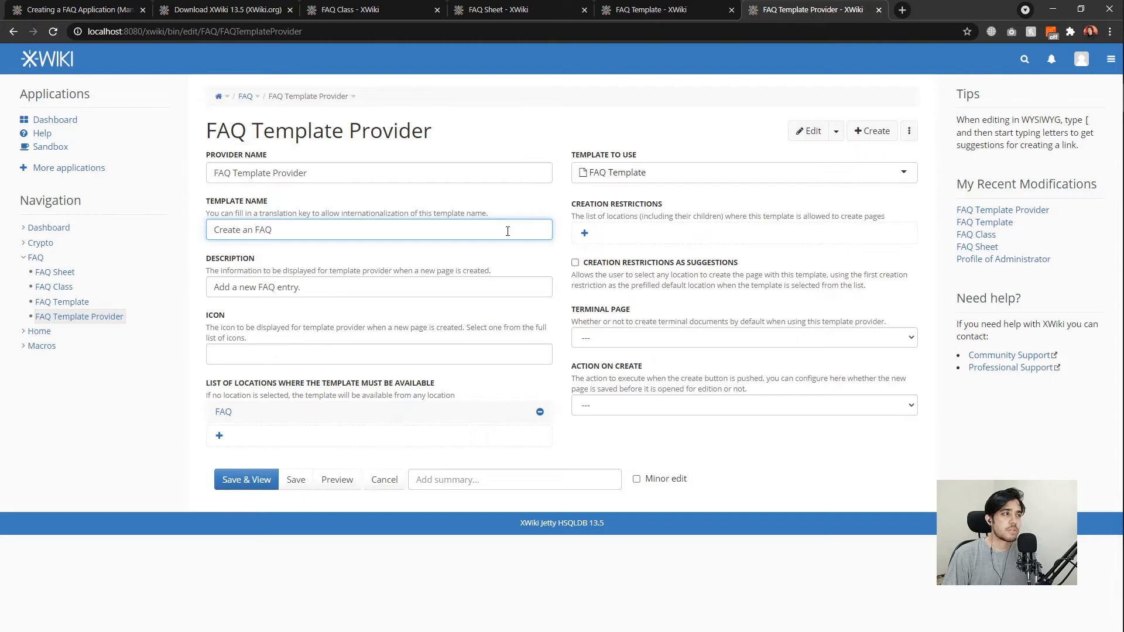
# Pick the question icon for the template and save the provider.
pyautogui.click(330, 352)
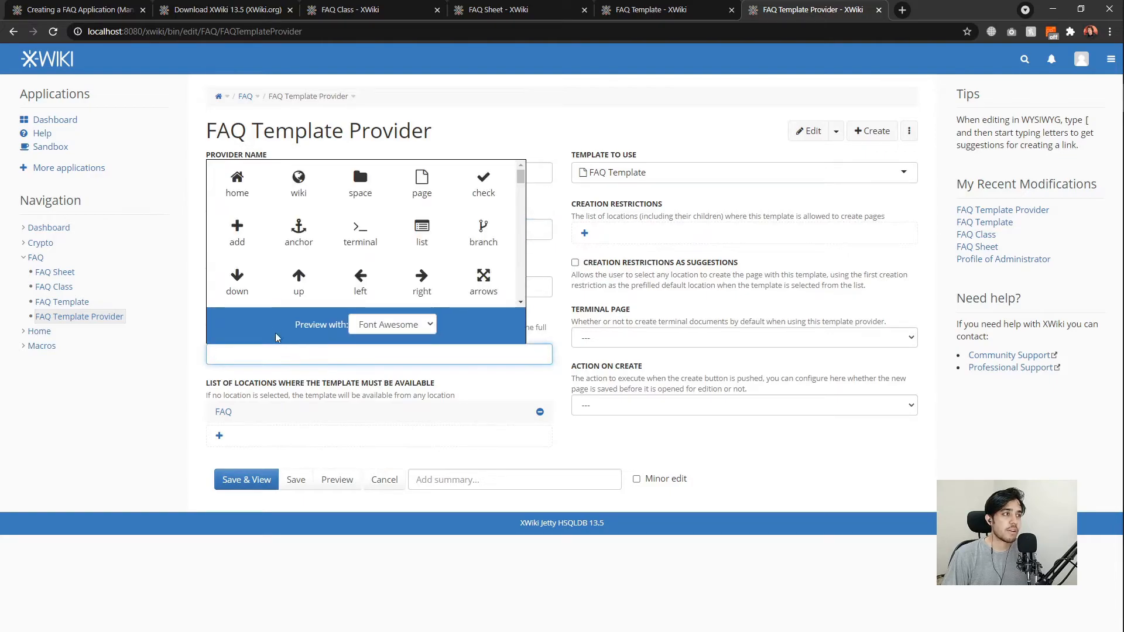
pyautogui.scroll(-5, 410, 235)
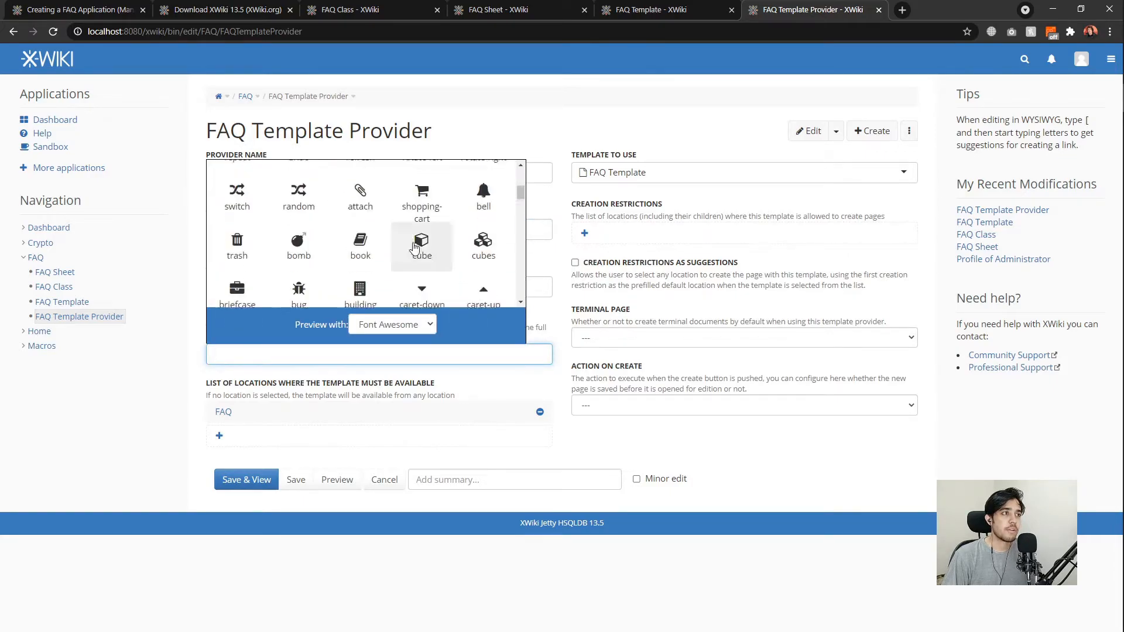
pyautogui.write('question')
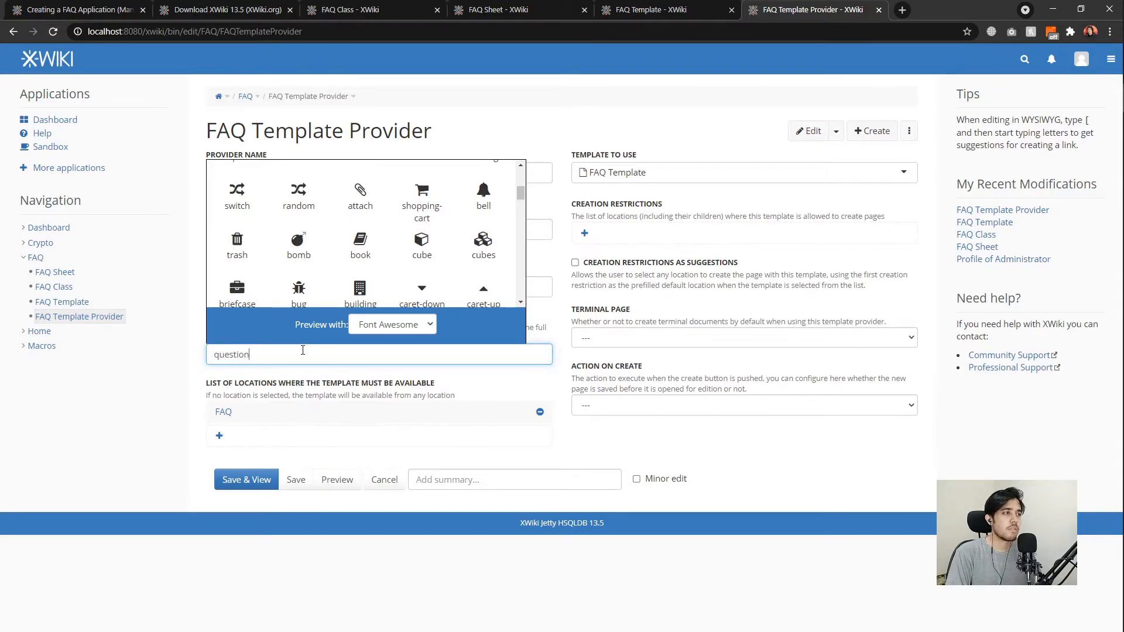
pyautogui.press('Return')
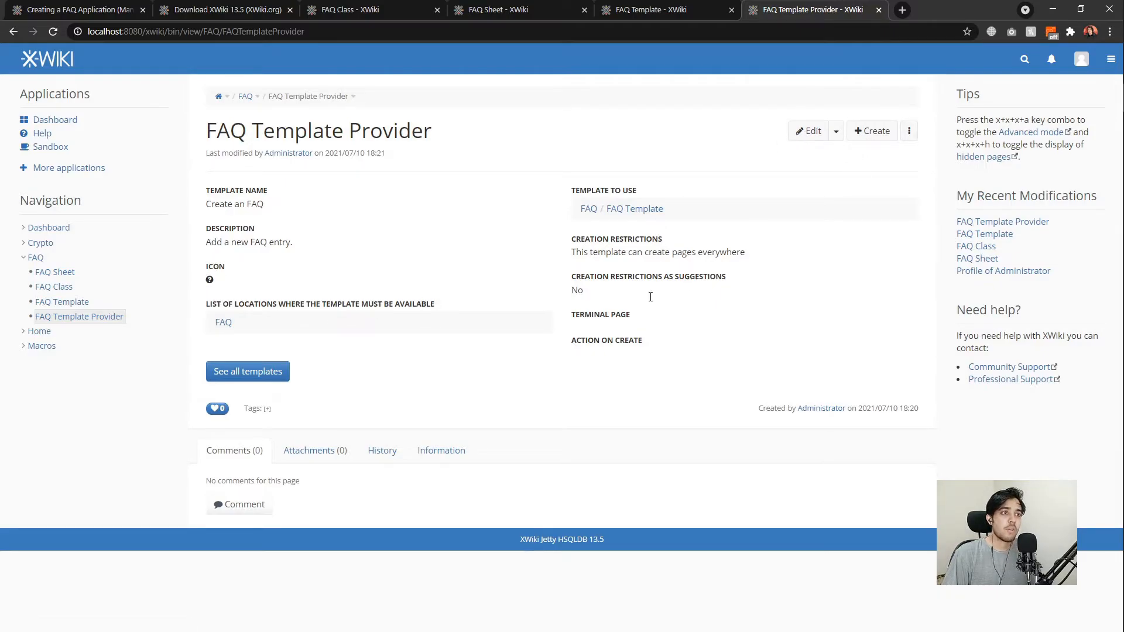
# Return to the FAQ Class tab and scroll back to the top of the page.
pyautogui.moveTo(573, 316); pyautogui.dragTo(640, 317)
pyautogui.click(641, 316)
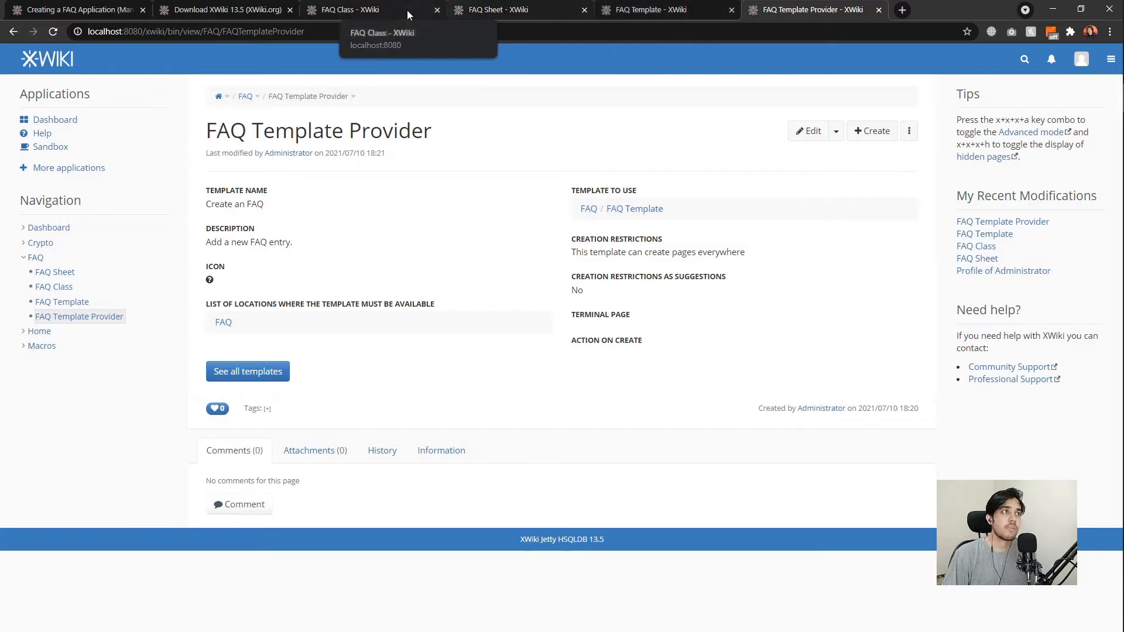
pyautogui.click(384, 9)
pyautogui.scroll(-2, 497, 387)
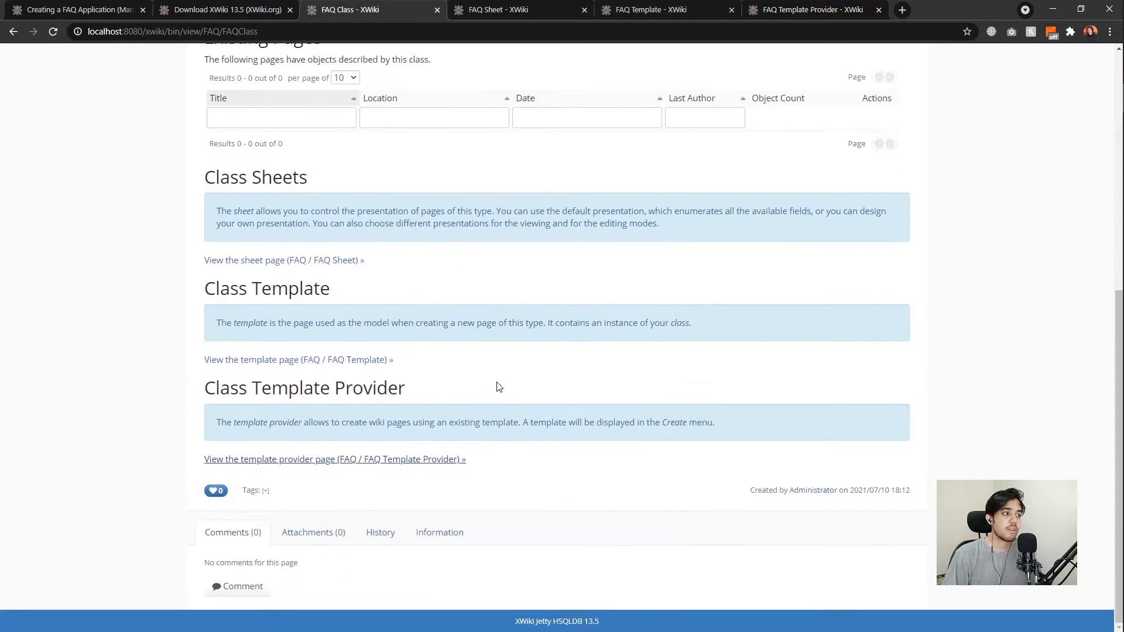
pyautogui.scroll(1, 490, 389)
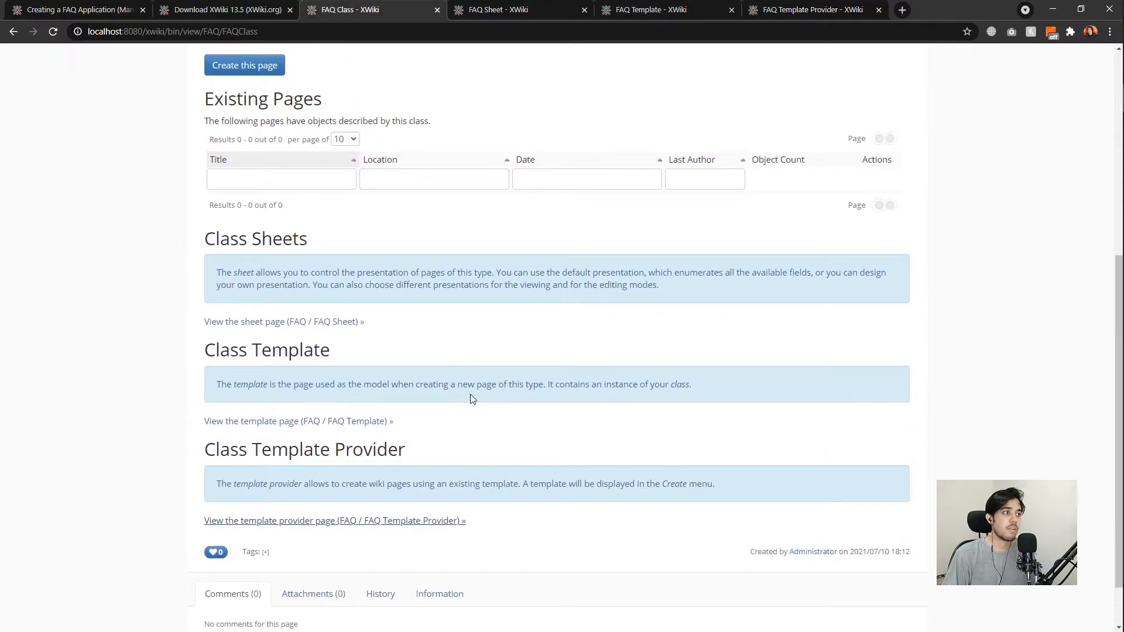
pyautogui.scroll(1, 473, 399)
pyautogui.scroll(2, 447, 395)
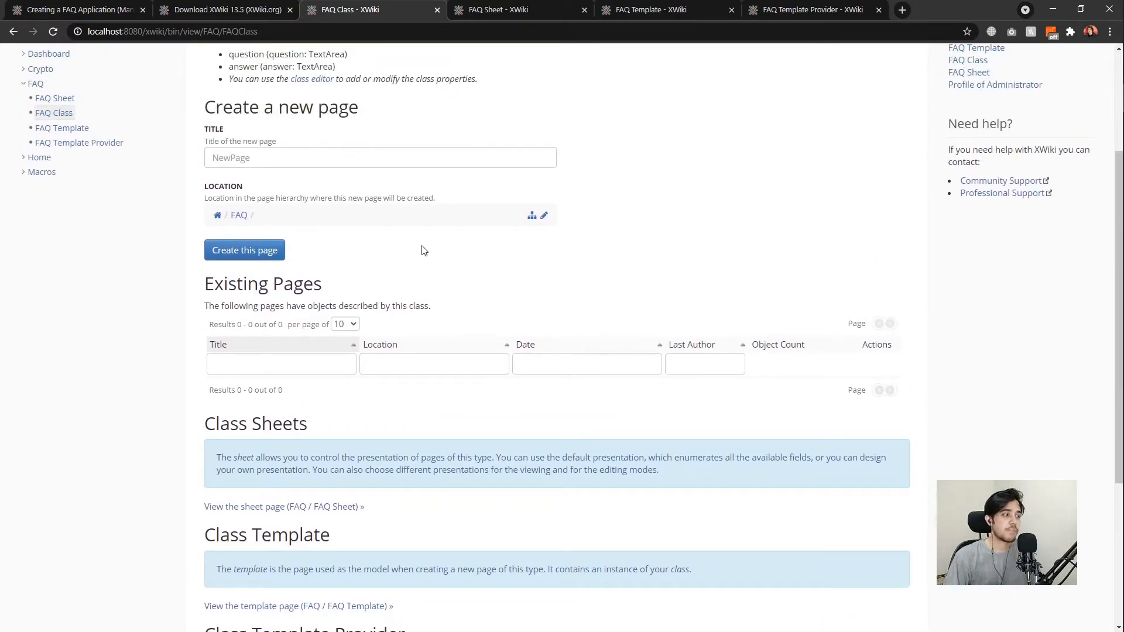
pyautogui.scroll(-4, 420, 251)
pyautogui.scroll(7, 416, 292)
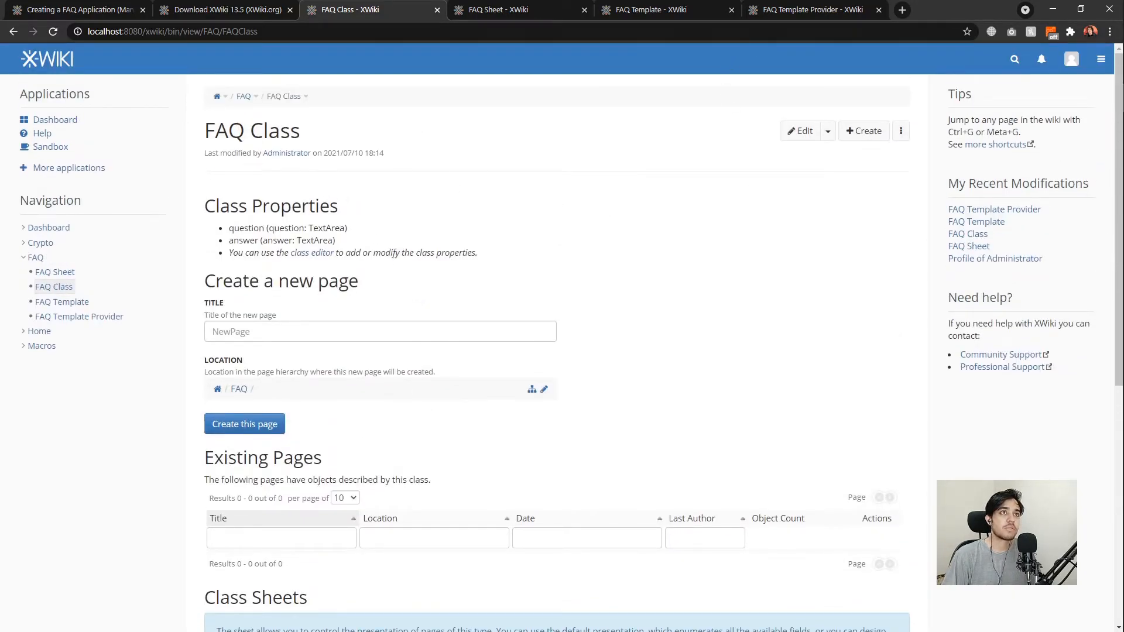
# Create a page named 'Test Question' in FAQ using the 'Create an FAQ' template.
pyautogui.click(867, 135)
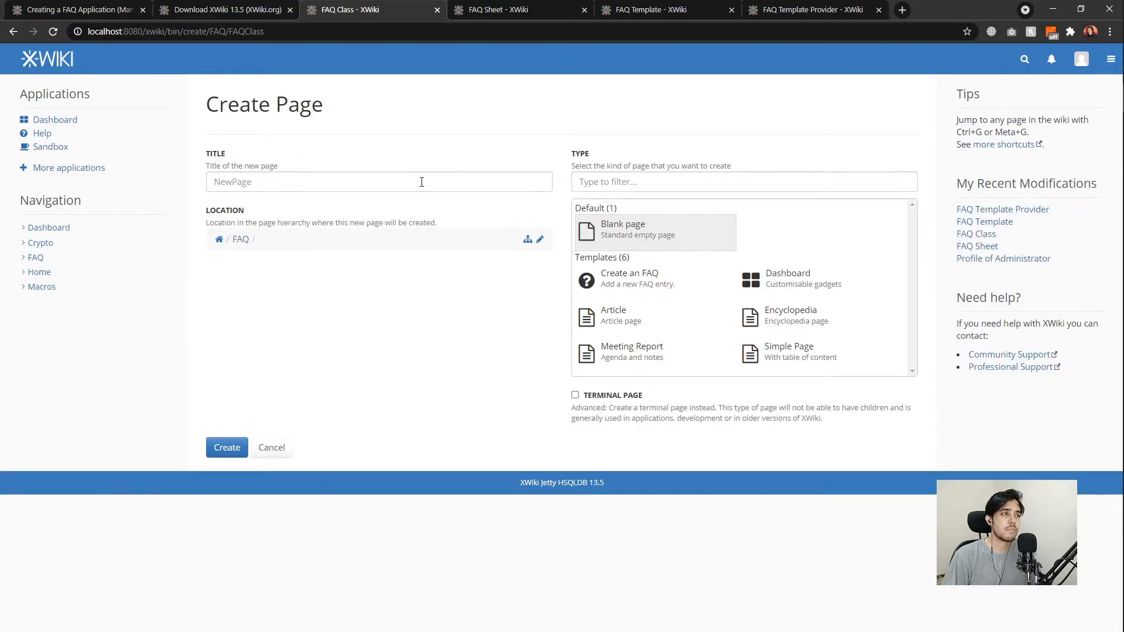
pyautogui.click(539, 240)
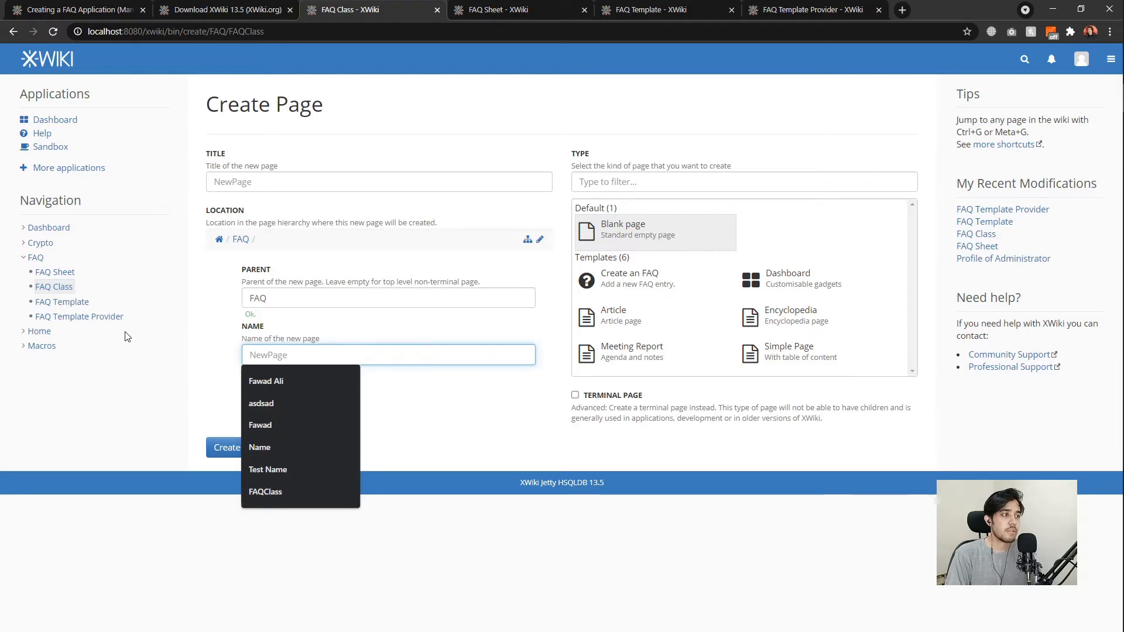
pyautogui.write('W')
pyautogui.press('BackSpace')
pyautogui.write('What')
pyautogui.press('BackSpace')
pyautogui.press('BackSpace')
pyautogui.press('BackSpace')
pyautogui.press('BackSpace')
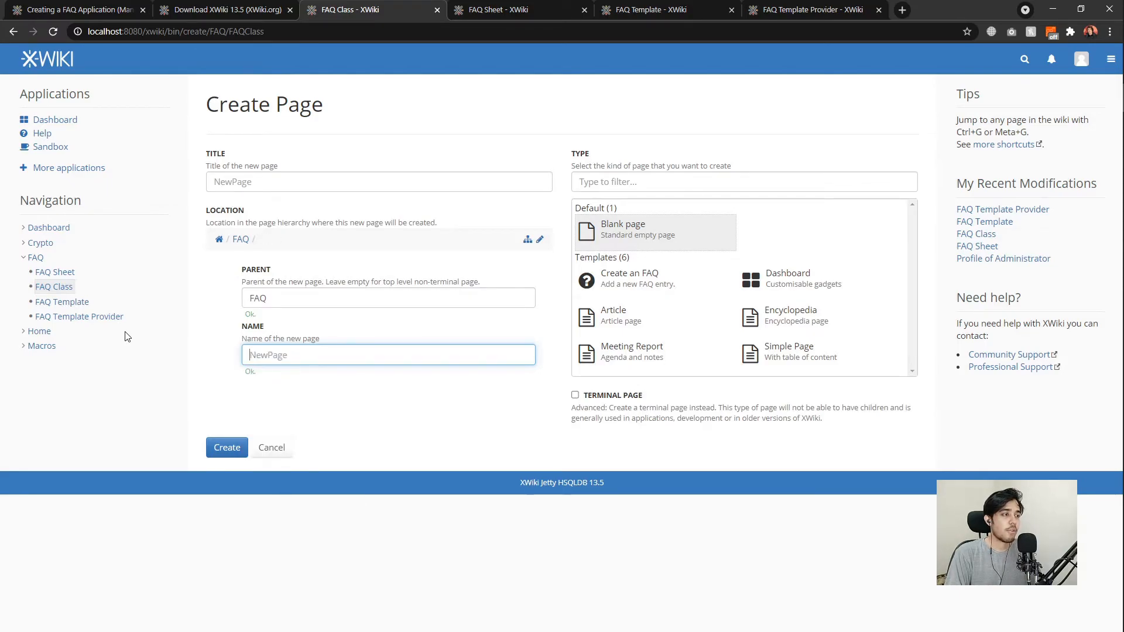
pyautogui.write('Test Question')
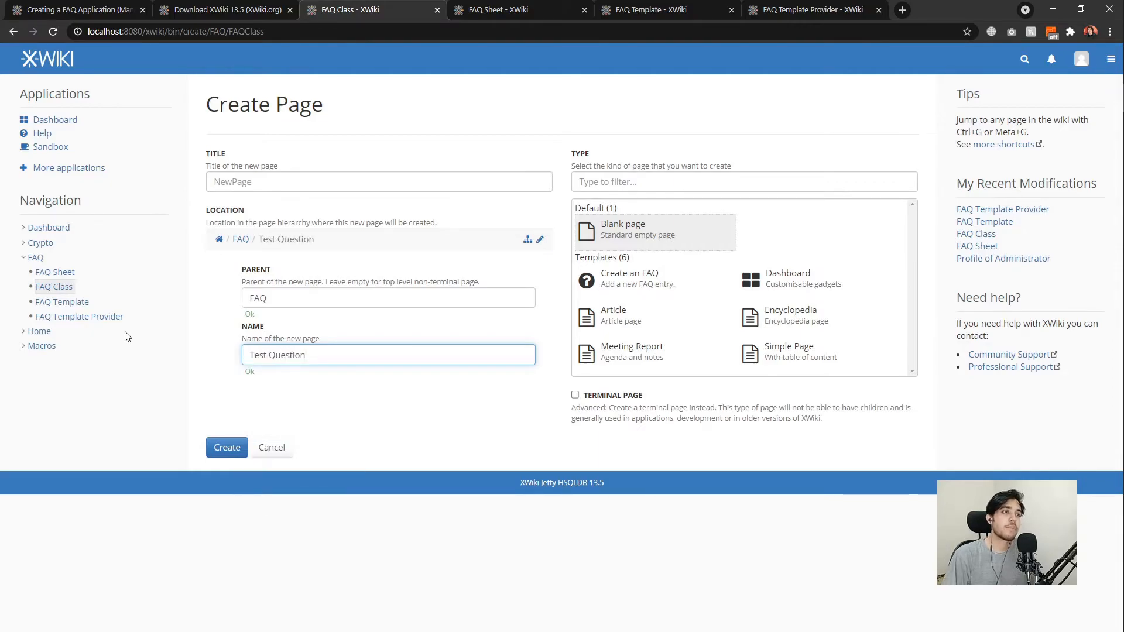
pyautogui.click(627, 288)
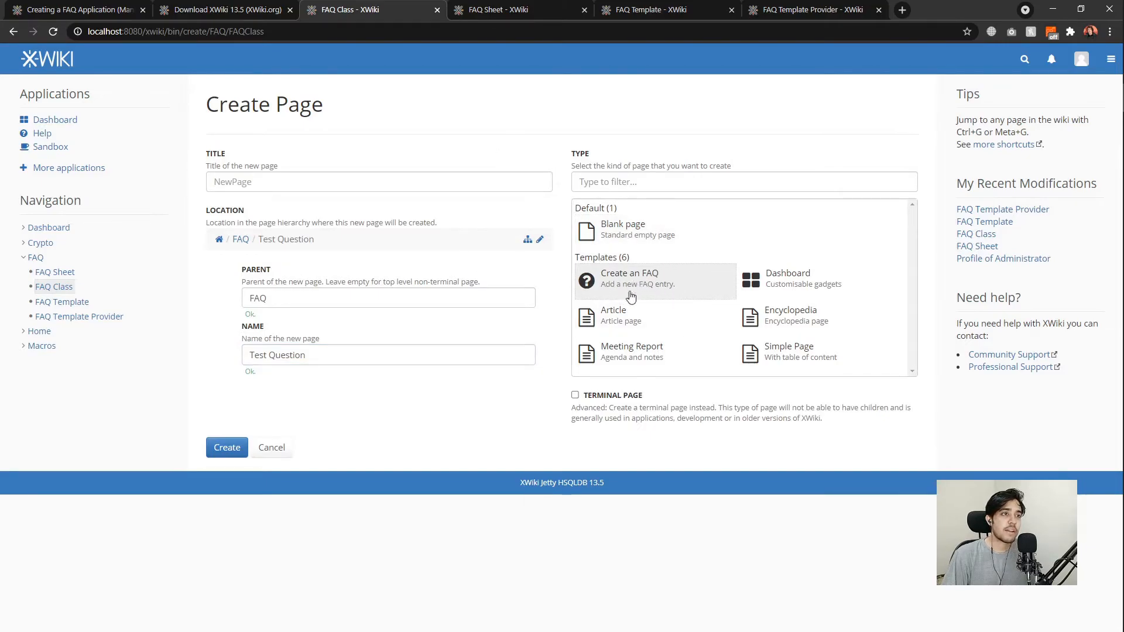
pyautogui.click(705, 278)
pyautogui.click(228, 451)
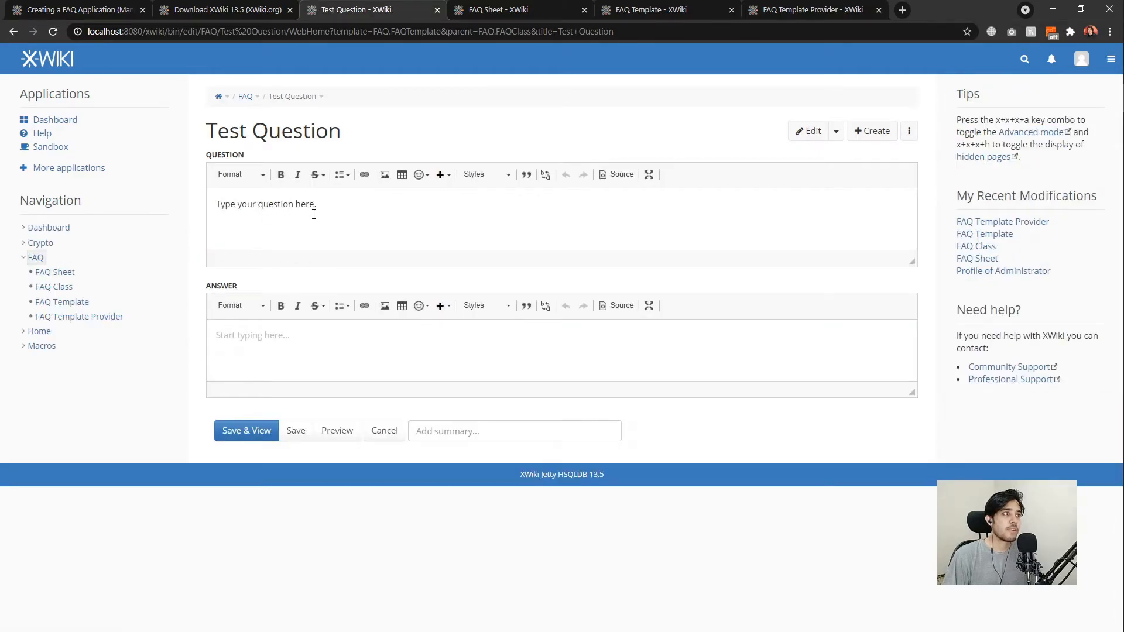
# Replace the placeholder question with 'What did you eat today?'.
pyautogui.moveTo(330, 203); pyautogui.dragTo(213, 204)
pyautogui.click(217, 204)
pyautogui.moveTo(329, 204); pyautogui.dragTo(200, 205)
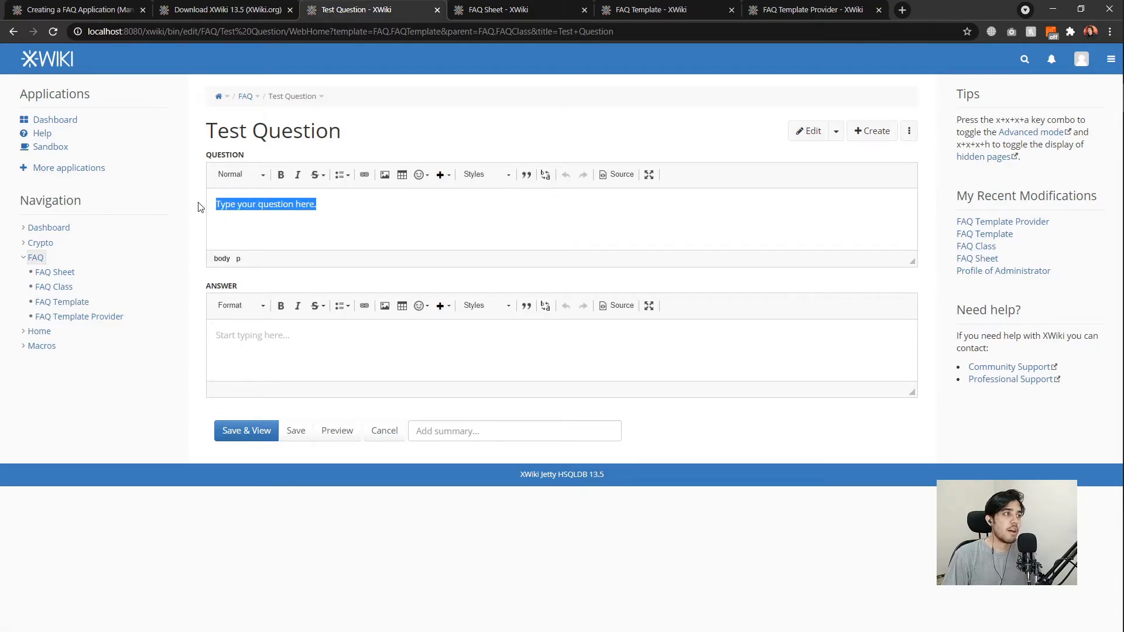
pyautogui.press('BackSpace')
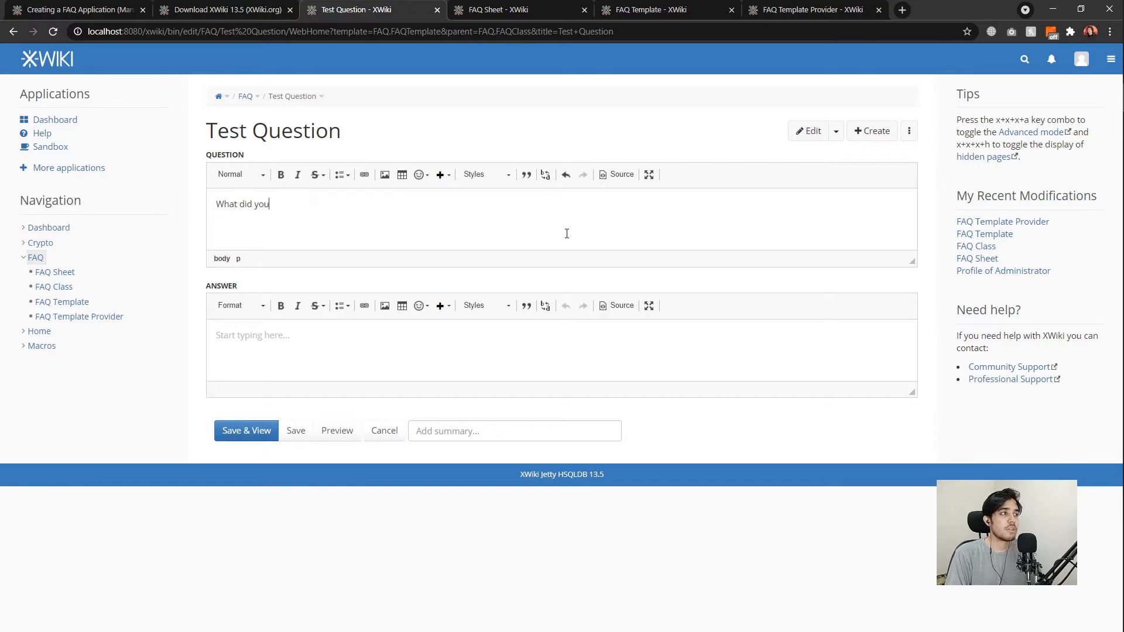
pyautogui.write('What did you eat today?')
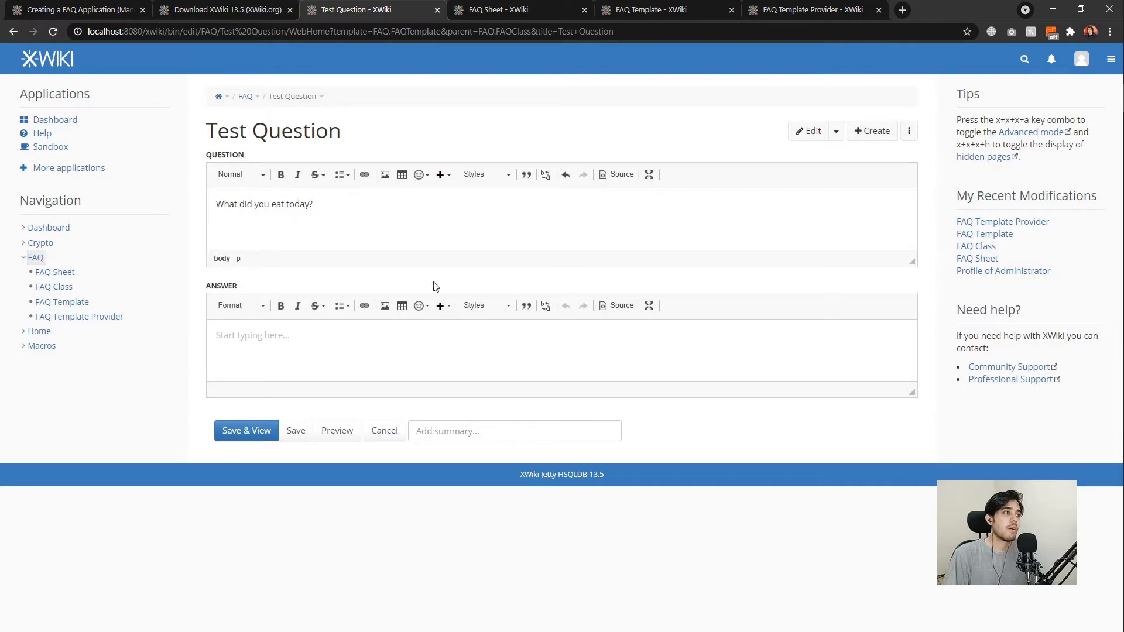
# Enter the answer 'Broccoli.', fix its spelling, and save the entry.
pyautogui.click(284, 355)
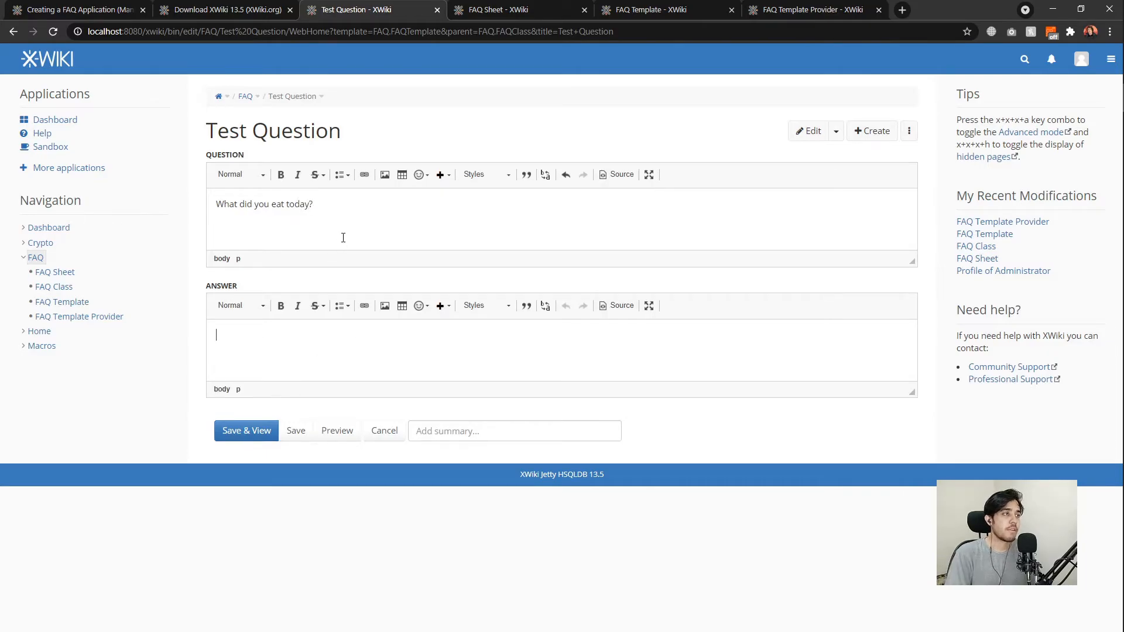
pyautogui.write('Brocolli.')
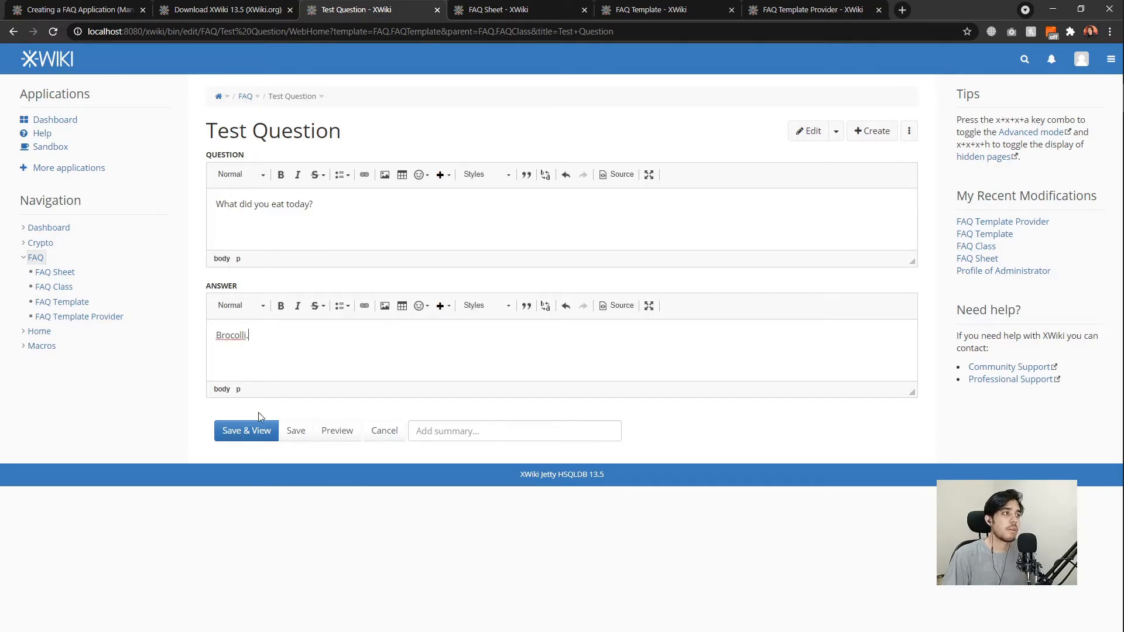
pyautogui.rightClick(232, 336)
pyautogui.click(224, 332)
pyautogui.rightClick(228, 338)
pyautogui.click(401, 349)
pyautogui.click(235, 335)
pyautogui.write('c')
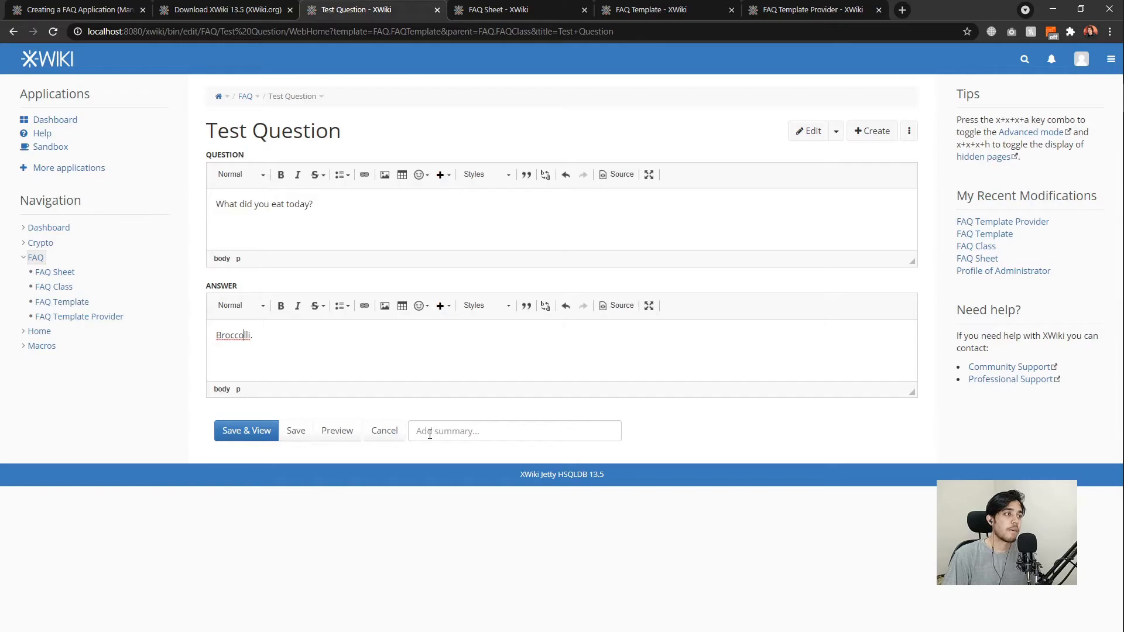
pyautogui.press('BackSpace')
pyautogui.click(257, 432)
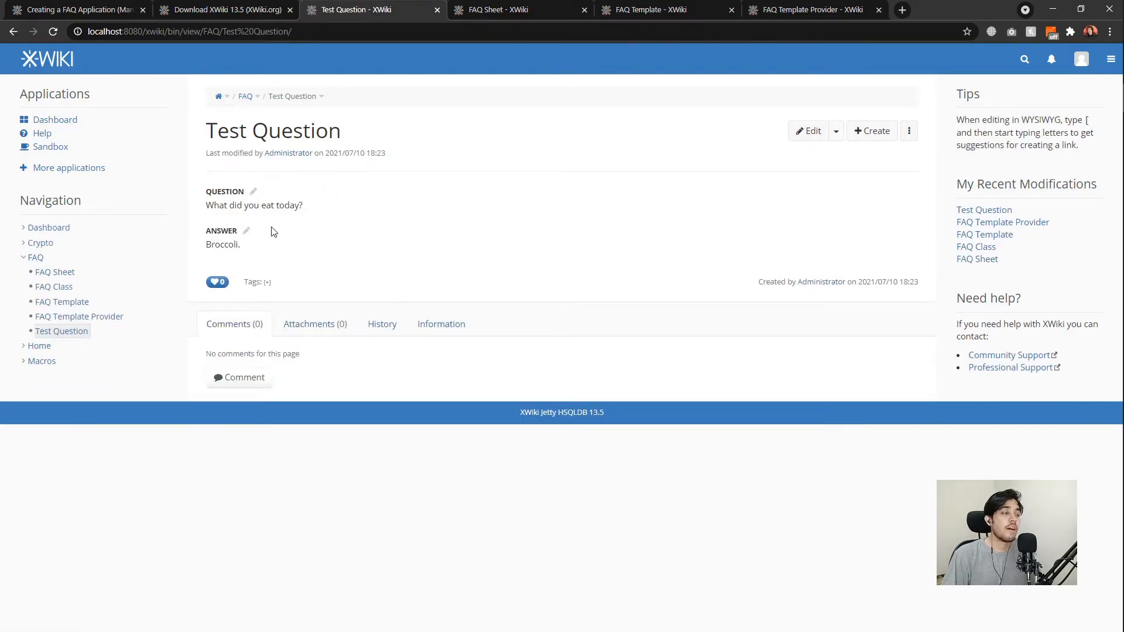
pyautogui.moveTo(191, 177); pyautogui.dragTo(287, 242)
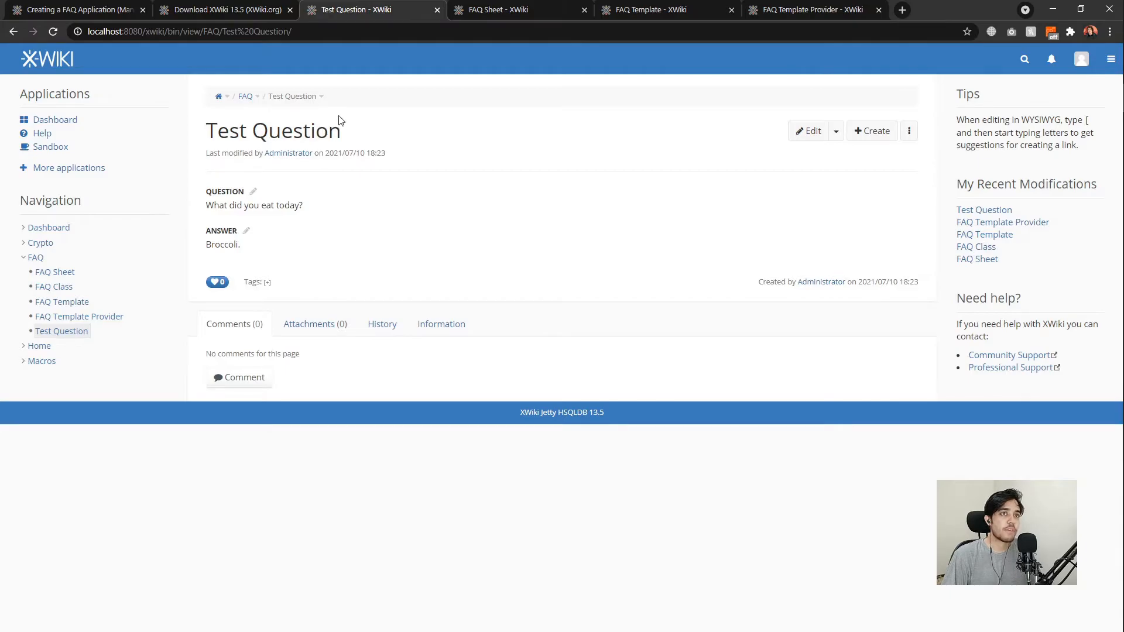
pyautogui.click(321, 103)
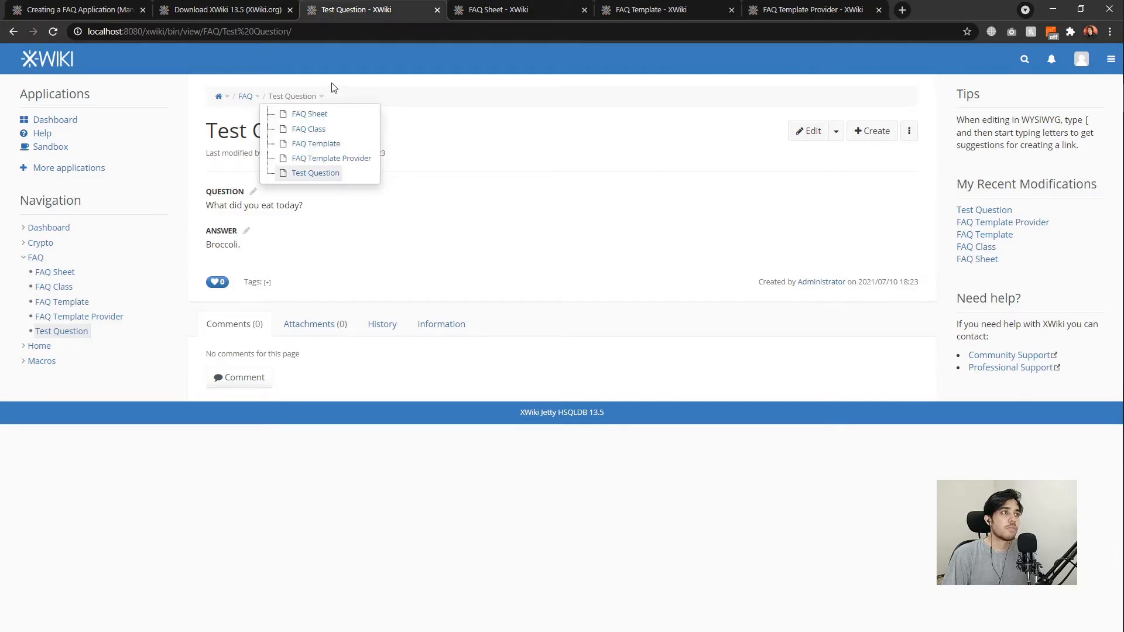
pyautogui.click(513, 186)
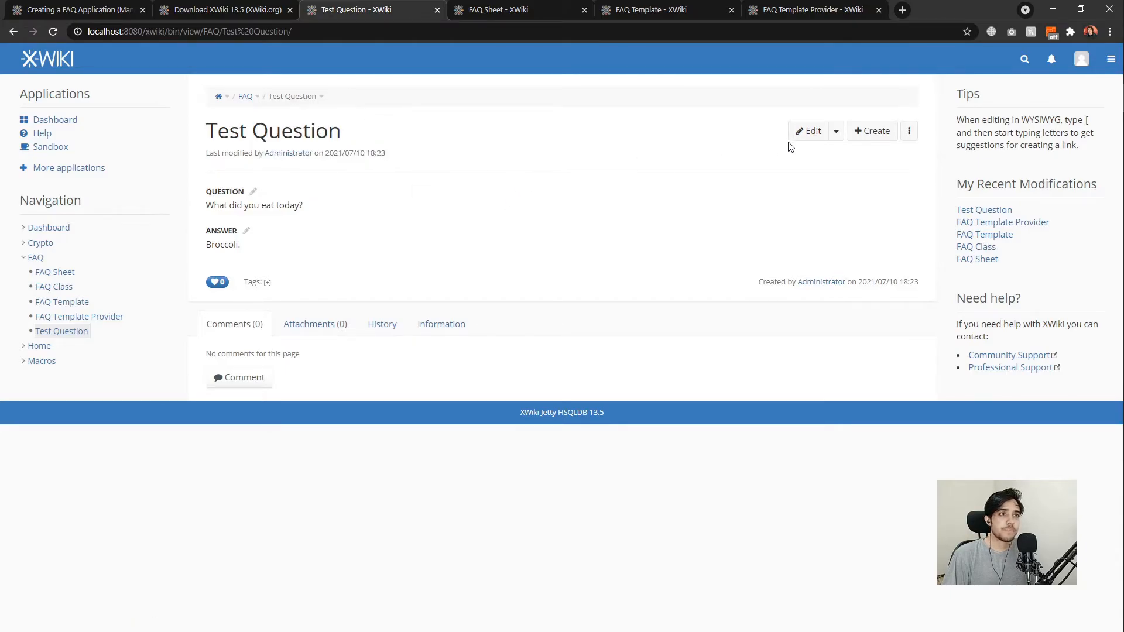
# Create a new top-level page named FAQ with no parent.
pyautogui.click(868, 132)
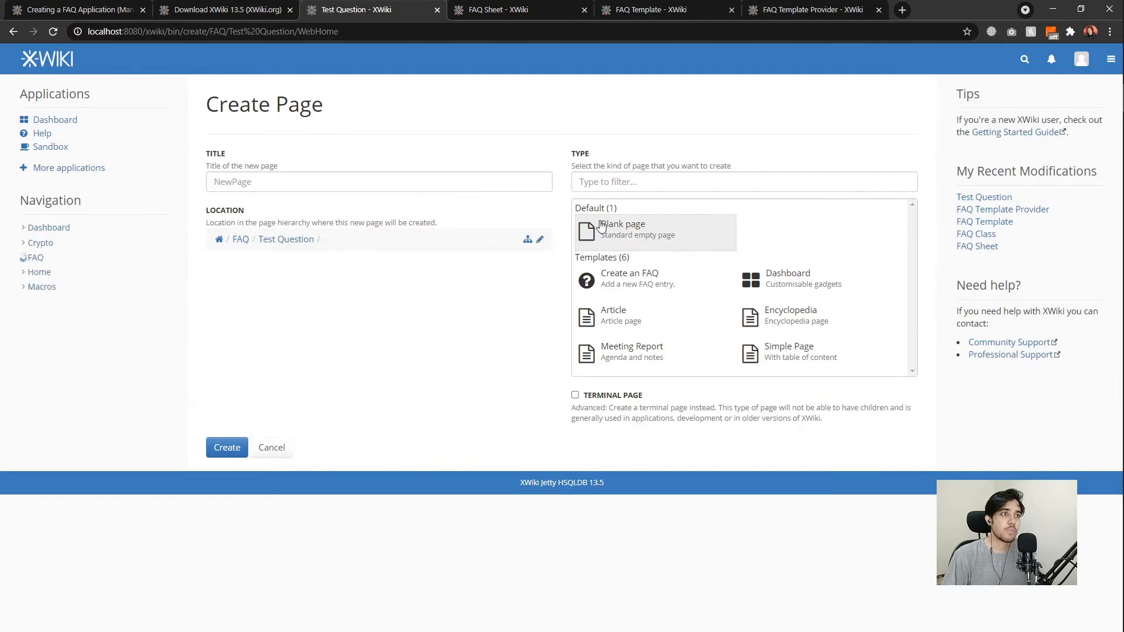
pyautogui.click(539, 240)
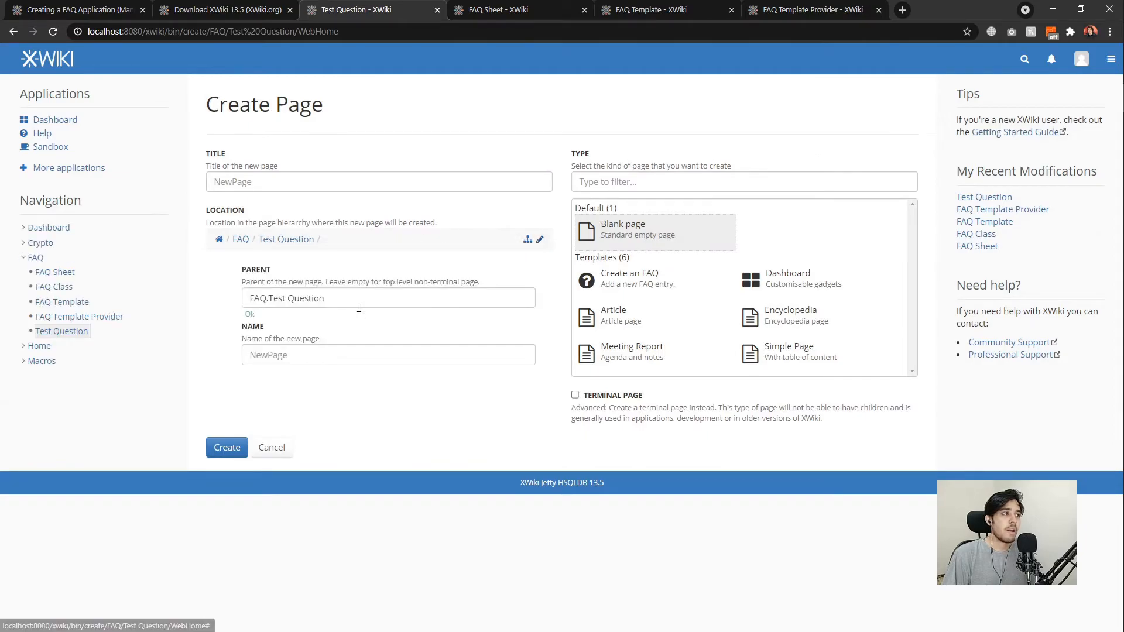
pyautogui.moveTo(334, 301); pyautogui.dragTo(230, 303)
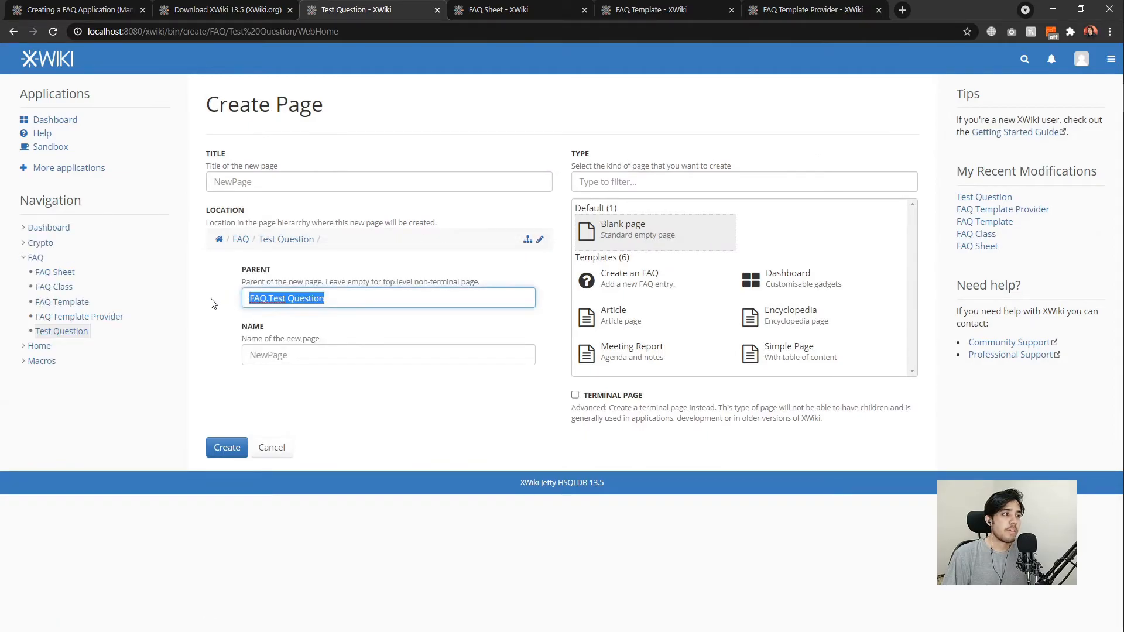
pyautogui.press('BackSpace')
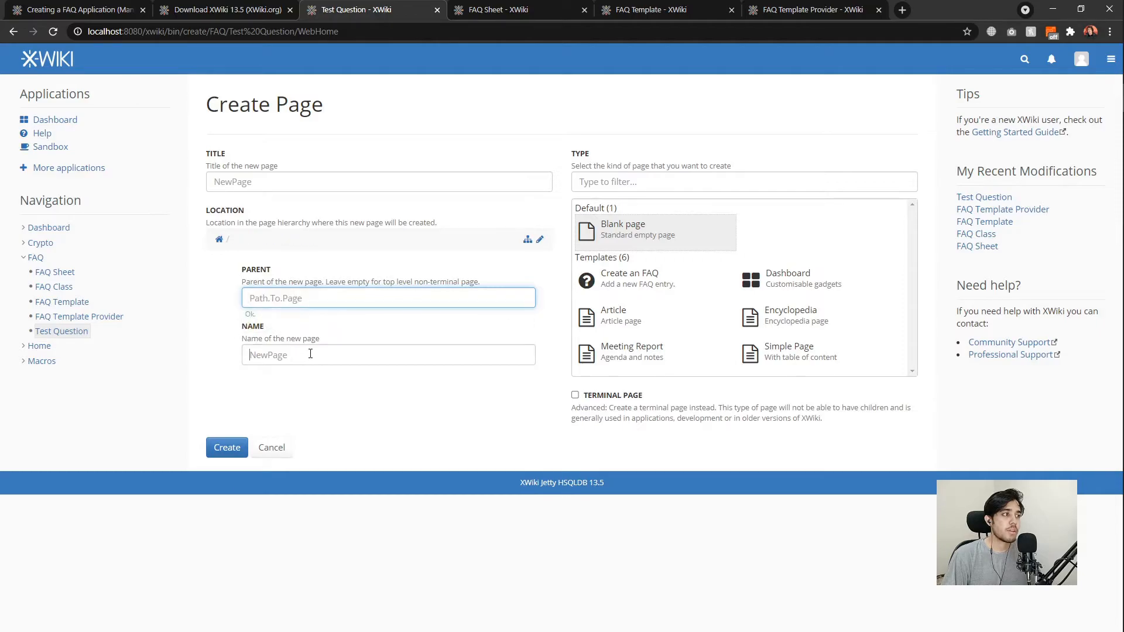
pyautogui.click(308, 354)
pyautogui.write('FAQ')
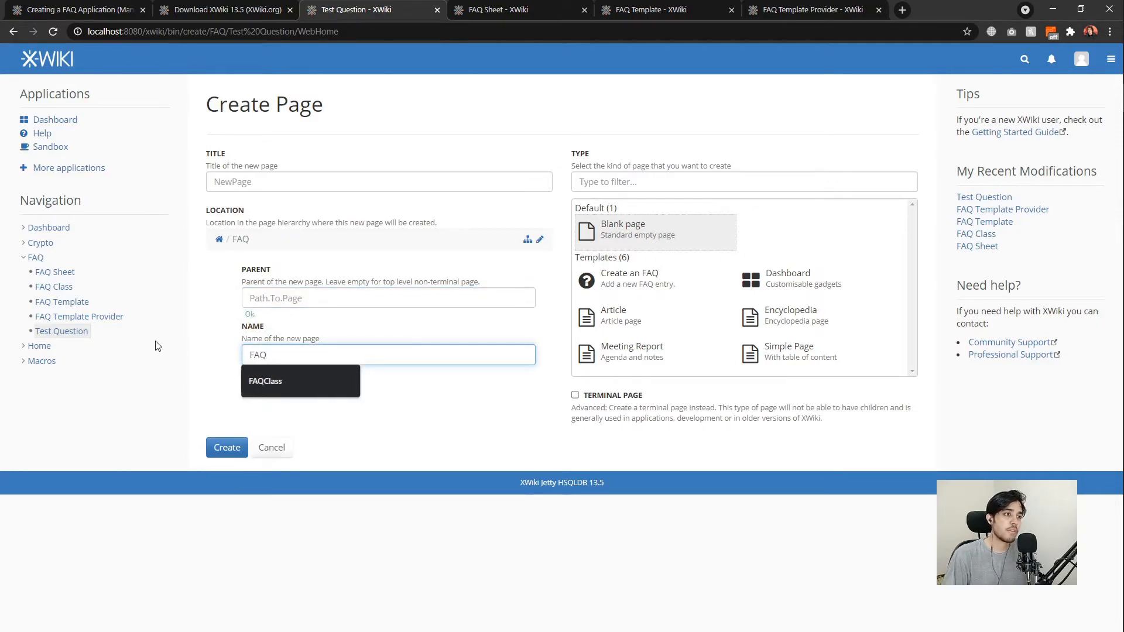
pyautogui.click(197, 327)
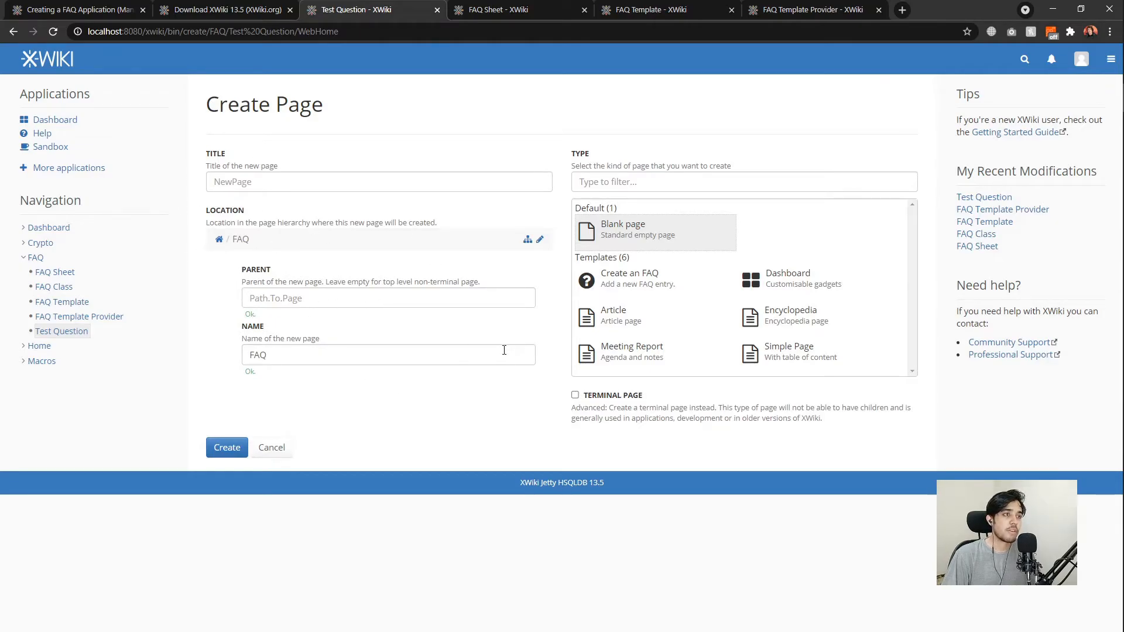
pyautogui.click(230, 449)
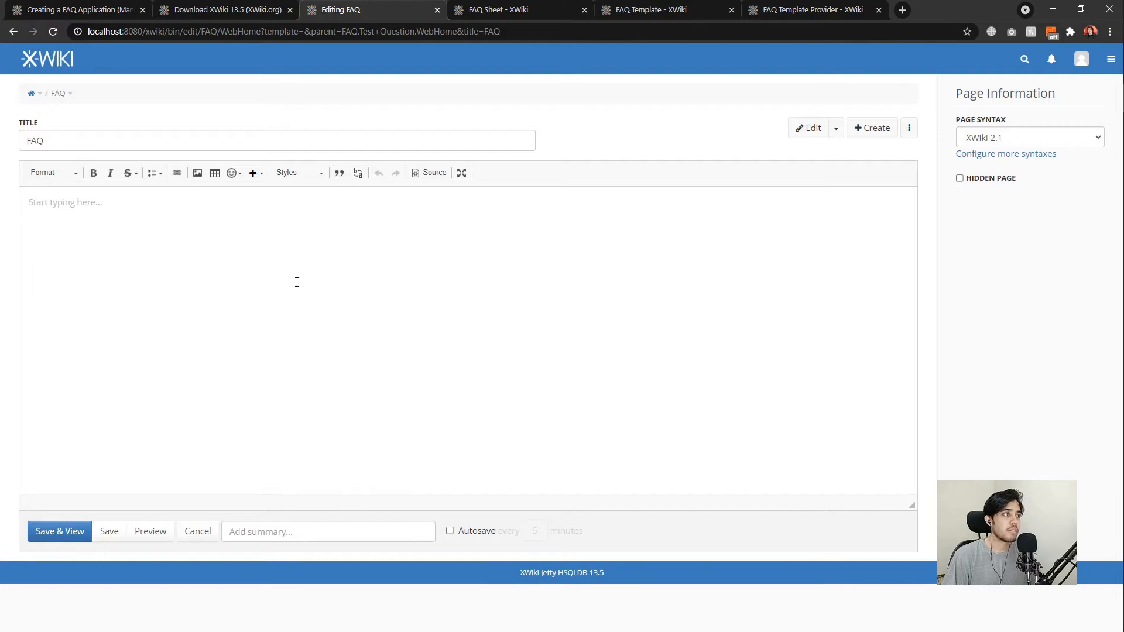
# Switch the FAQ page to the Wiki editor and add one empty line.
pyautogui.click(836, 128)
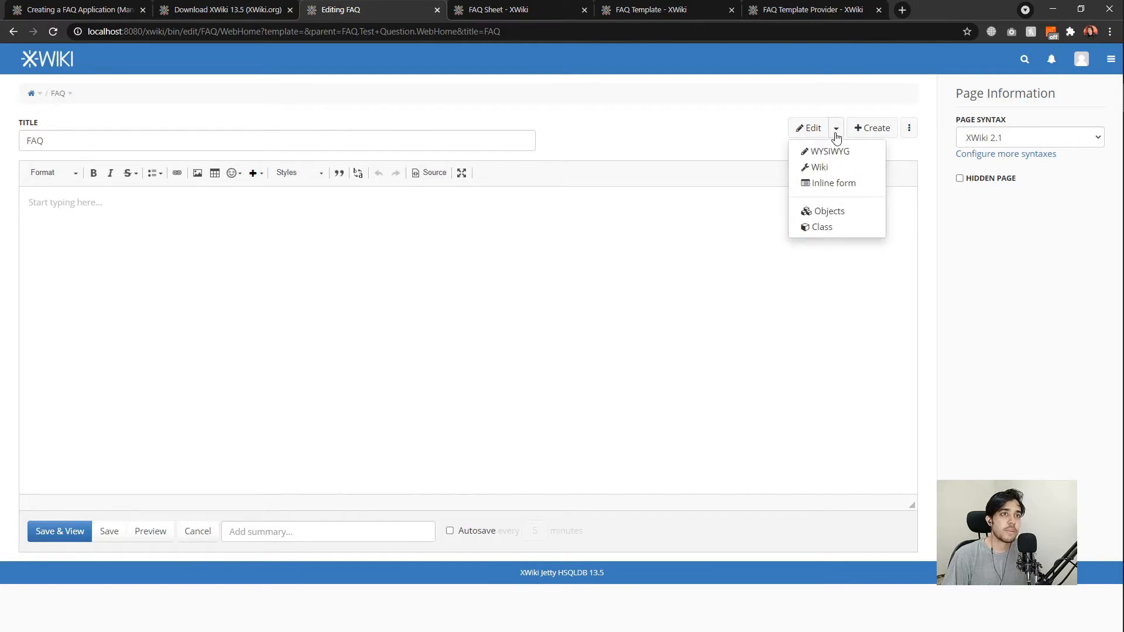
pyautogui.click(815, 170)
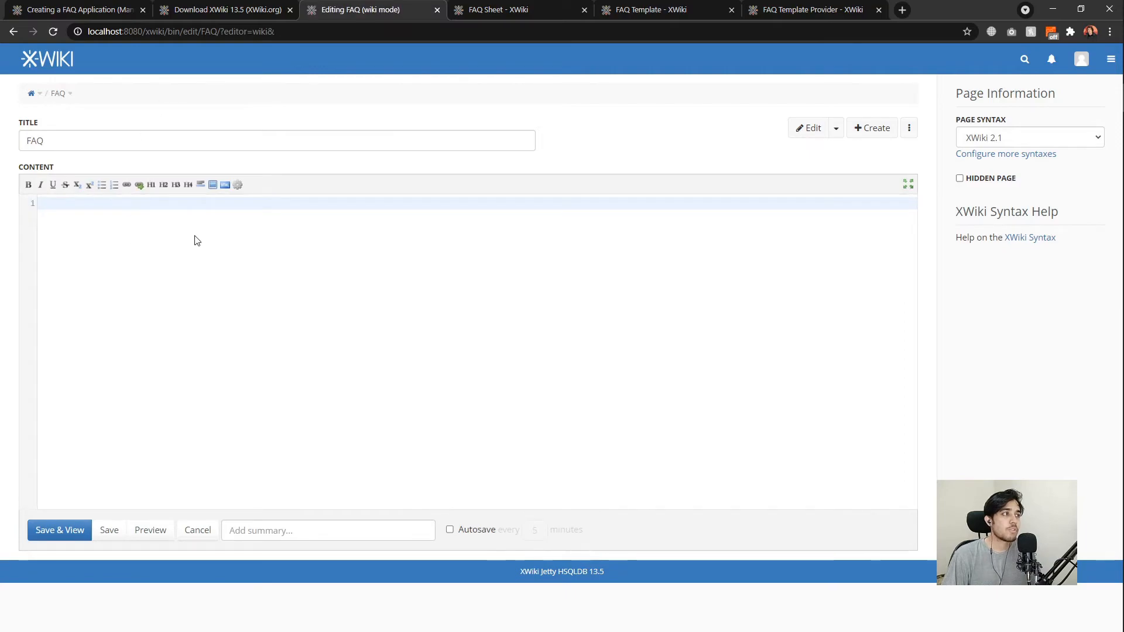
pyautogui.press('Return')
pyautogui.click(177, 206)
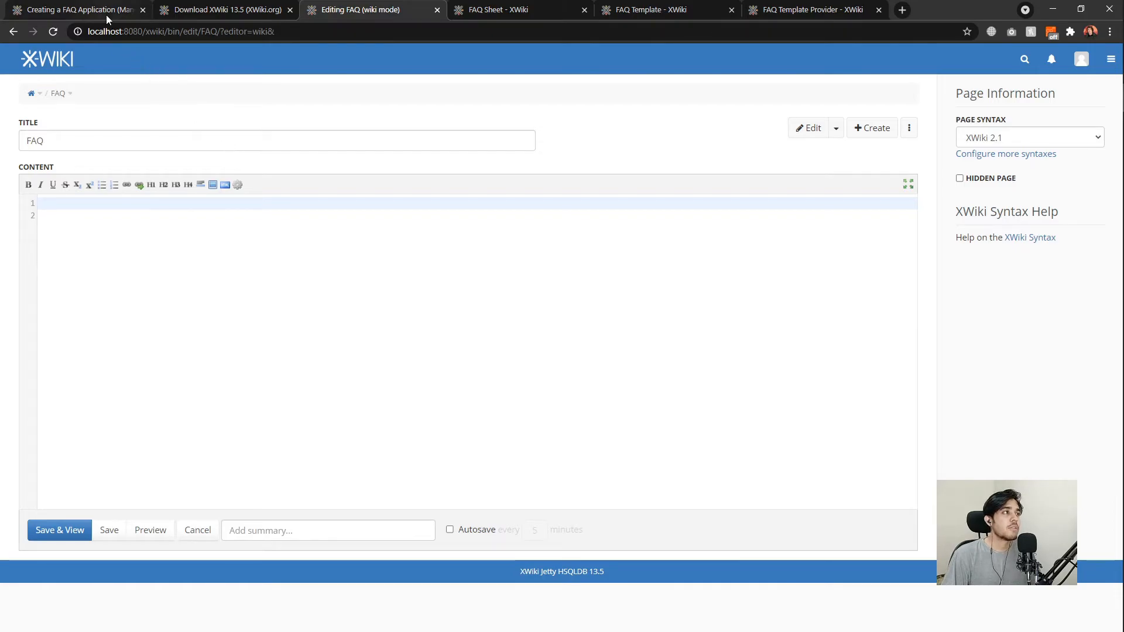
# Copy the velocity livetable code block from the tutorial's 'Using the Livetable component' section.
pyautogui.click(81, 11)
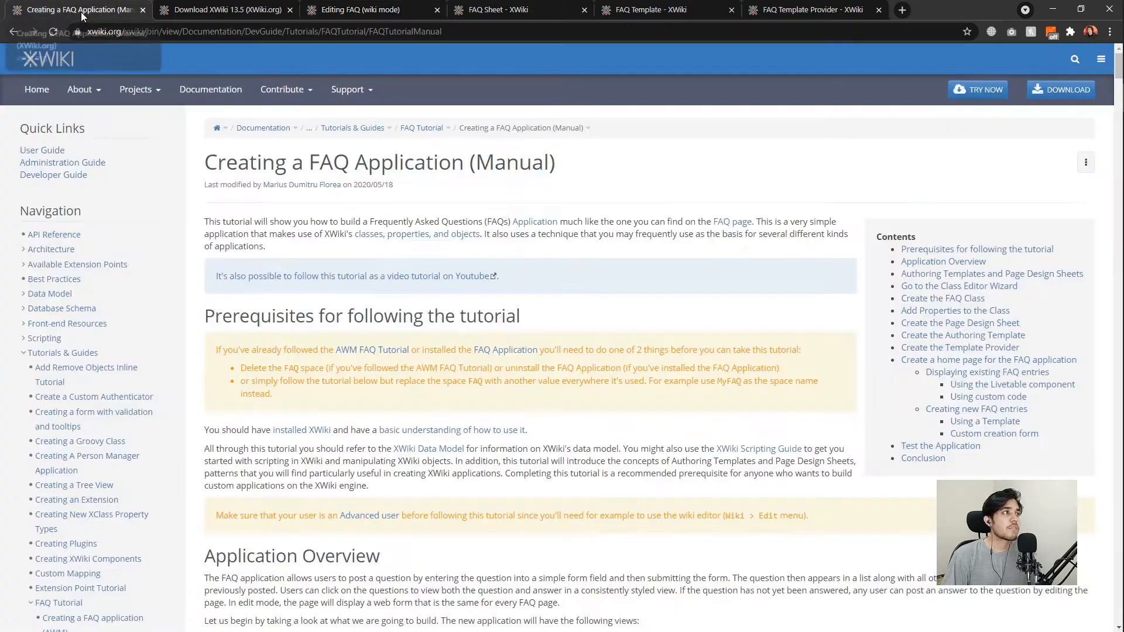
pyautogui.scroll(-4, 718, 257)
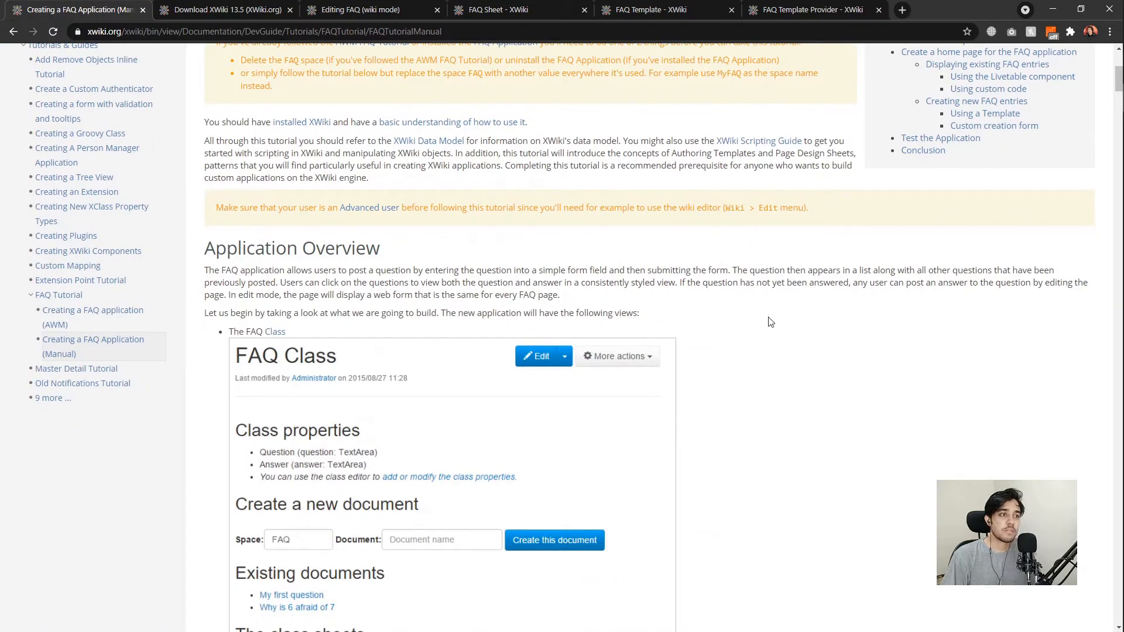
pyautogui.scroll(-20, 768, 319)
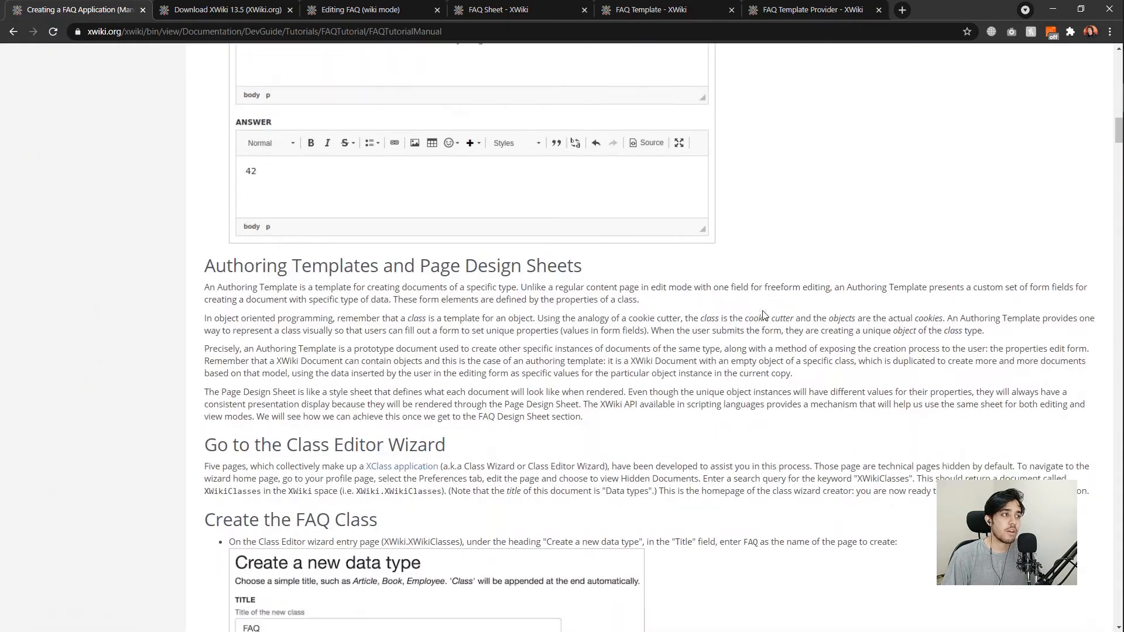
pyautogui.scroll(-14, 764, 316)
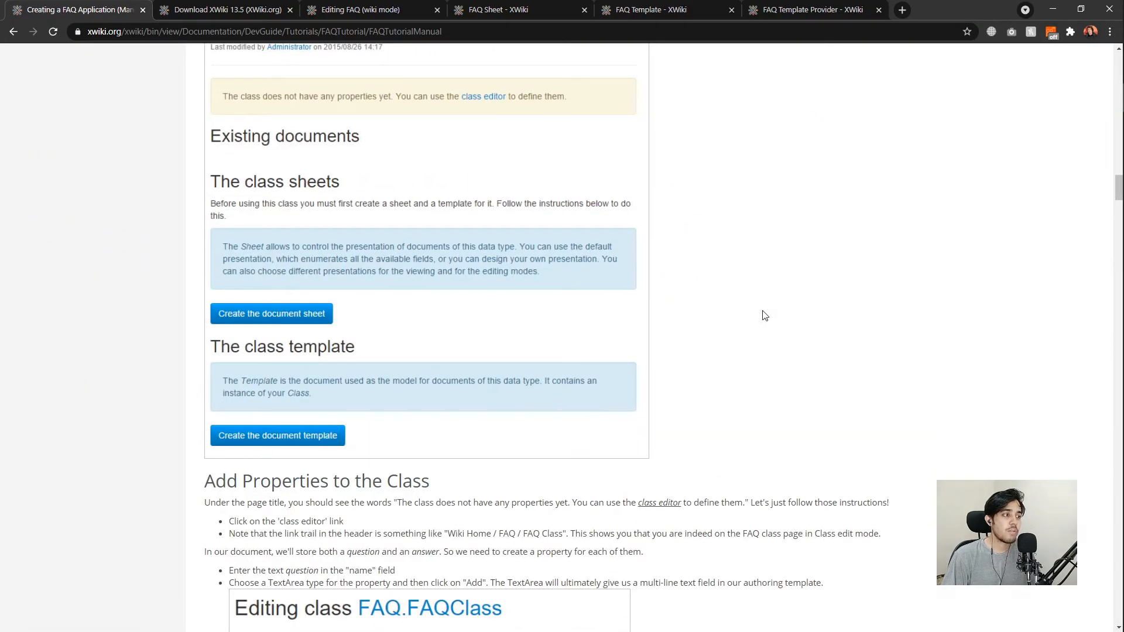
pyautogui.scroll(-20, 764, 316)
pyautogui.scroll(-20, 764, 316)
pyautogui.scroll(-20, 764, 316)
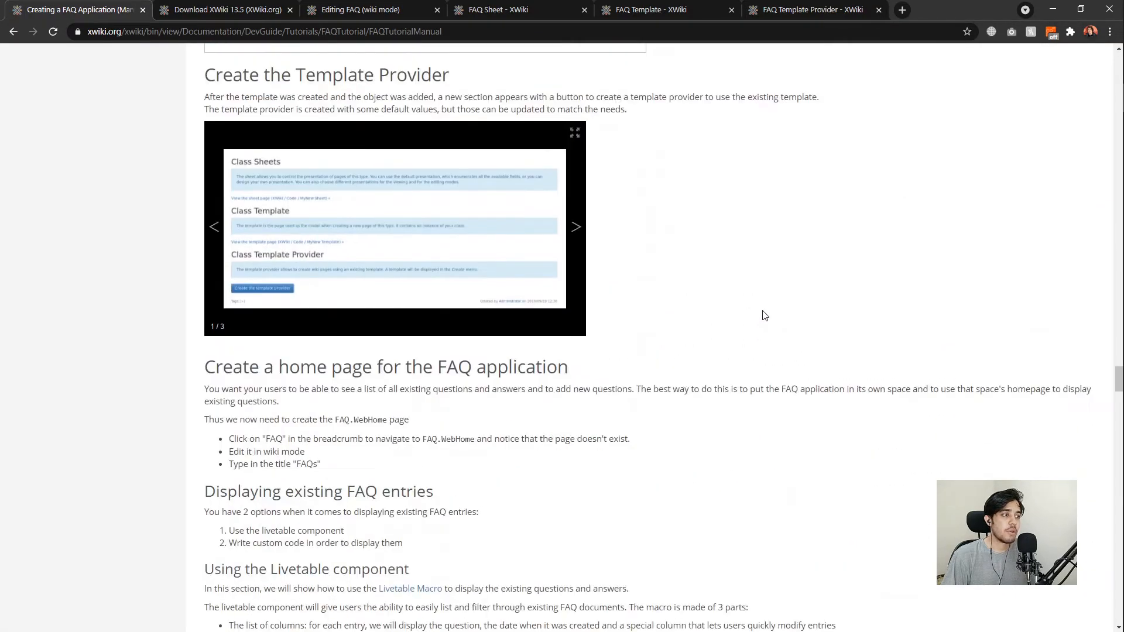
pyautogui.scroll(15, 764, 316)
pyautogui.scroll(15, 765, 316)
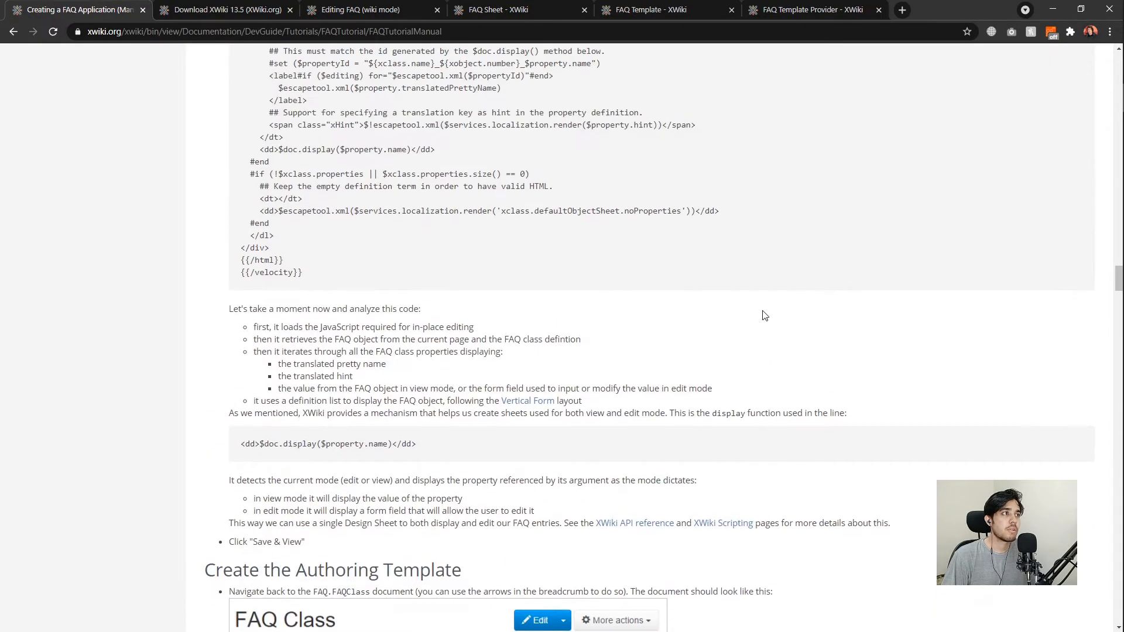
pyautogui.scroll(-20, 765, 316)
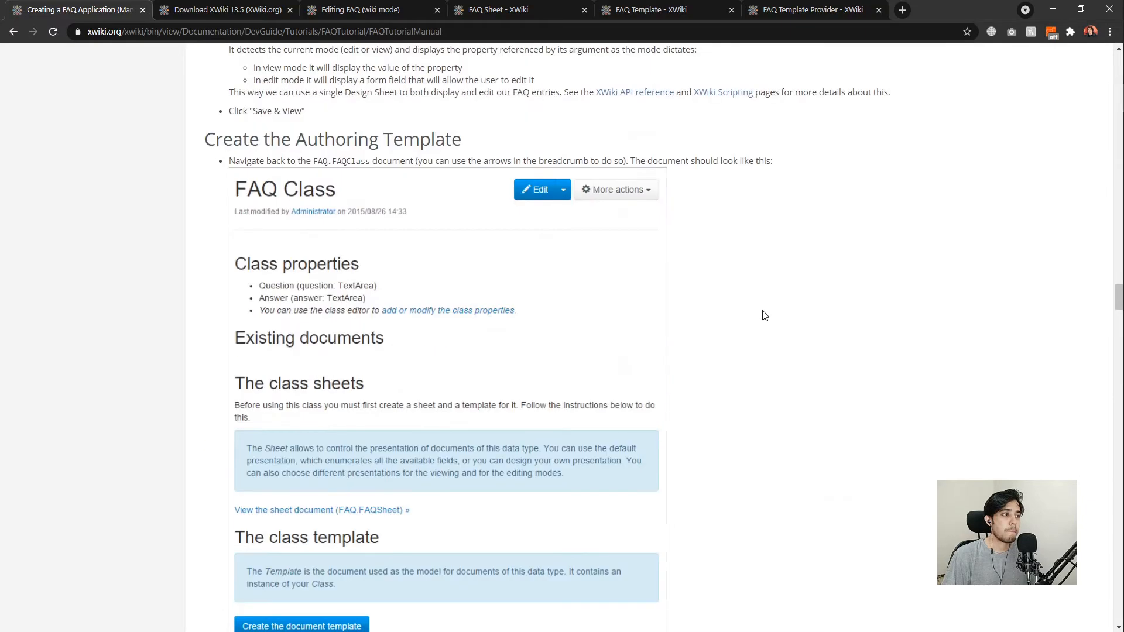
pyautogui.scroll(-15, 764, 317)
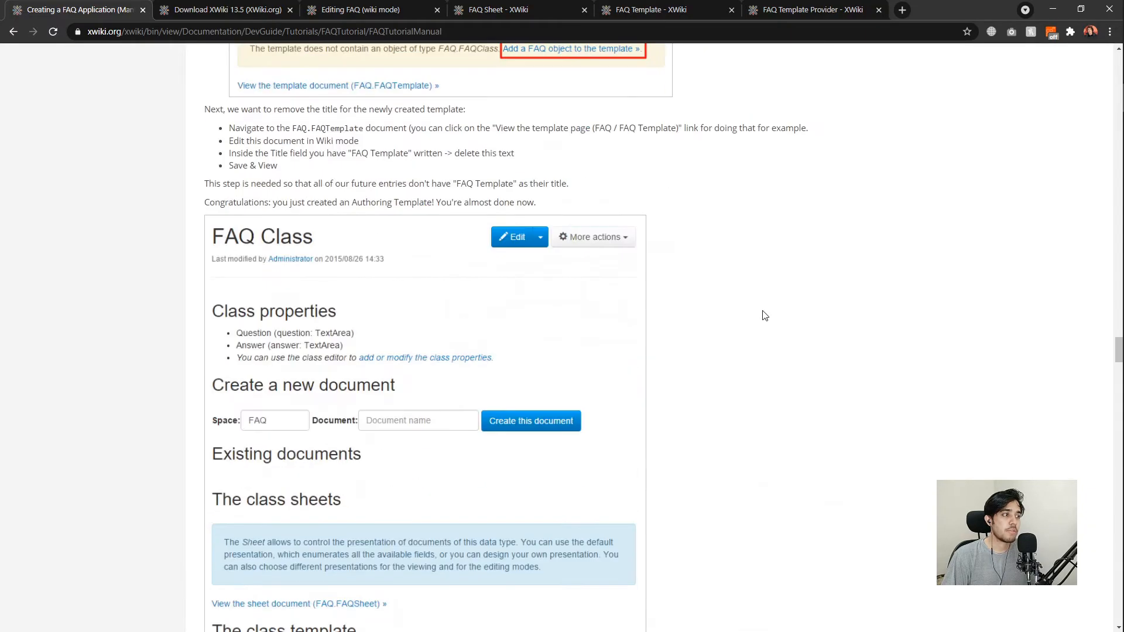
pyautogui.scroll(-6, 764, 316)
pyautogui.scroll(-1, 527, 234)
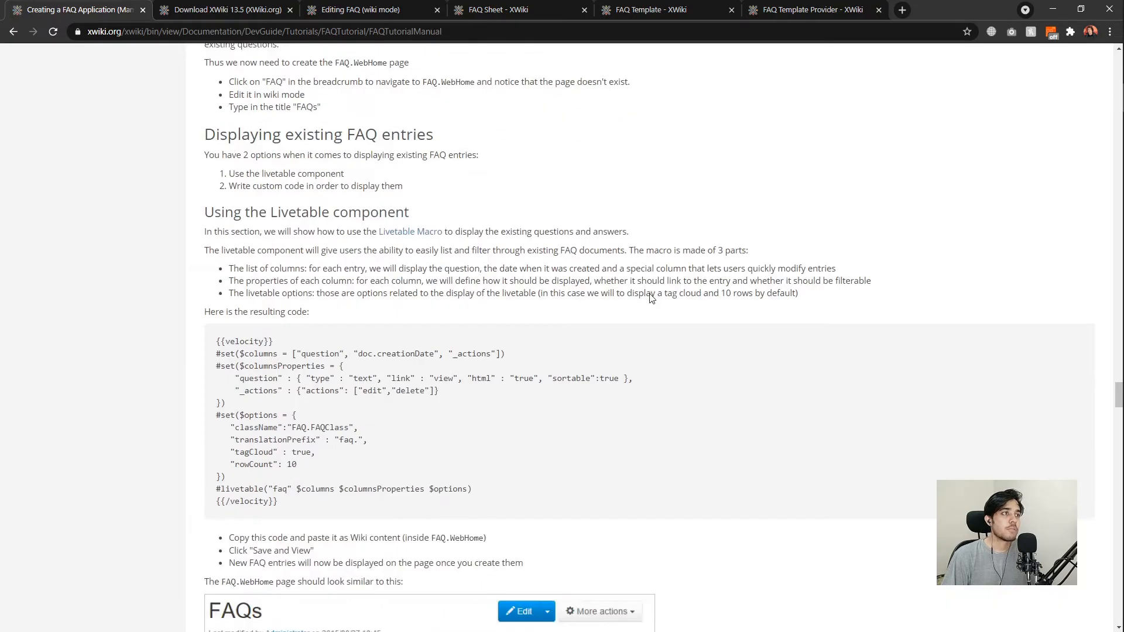
pyautogui.scroll(2, 542, 271)
pyautogui.scroll(-3, 522, 288)
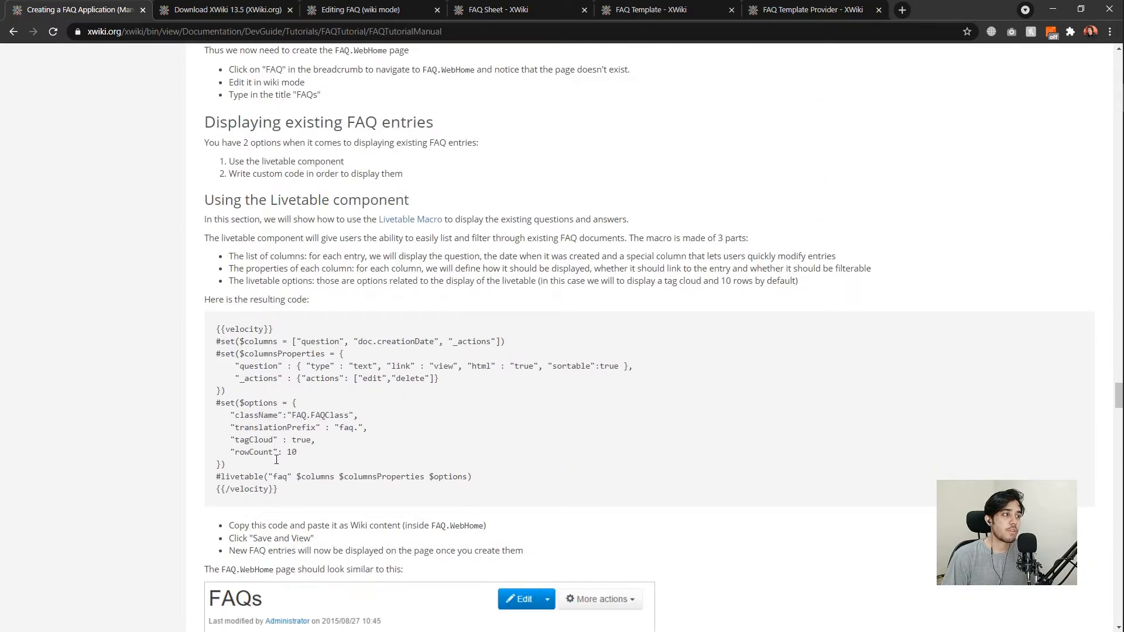
pyautogui.moveTo(322, 505); pyautogui.dragTo(197, 330)
pyautogui.hotkey('ctrl', 'c')
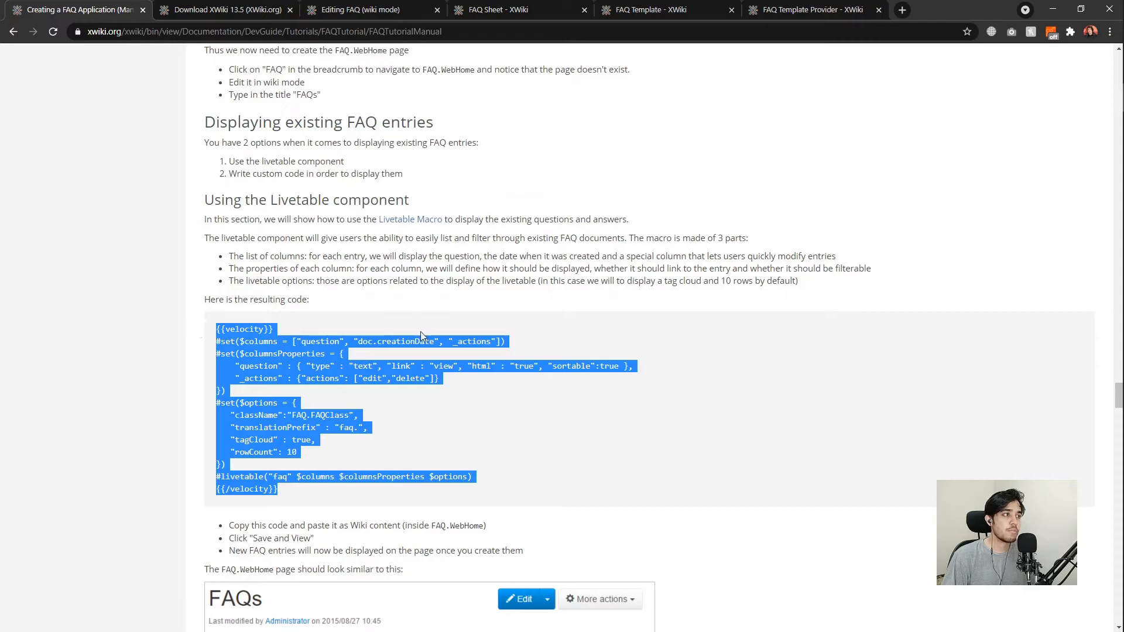
pyautogui.click(447, 409)
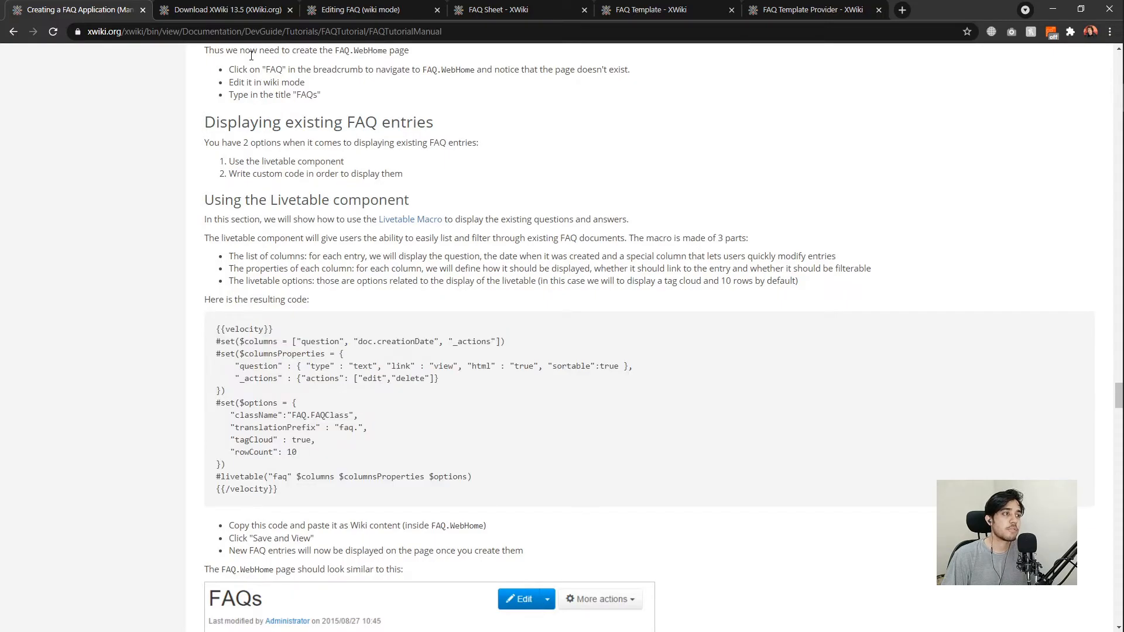
# Paste the copied livetable code into the FAQ page's wiki content.
pyautogui.click(399, 12)
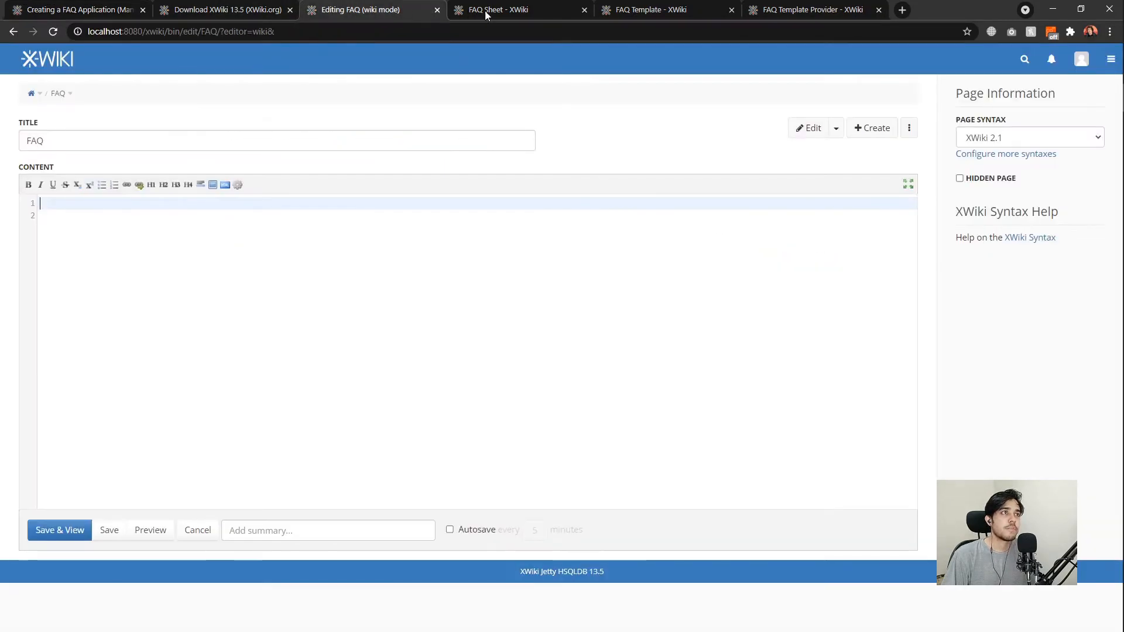
pyautogui.click(149, 203)
pyautogui.hotkey('ctrl', 'v')
pyautogui.press('Down')
# Check the pasted code's column setup and its FAQ.FAQClass class name.
pyautogui.click(363, 216)
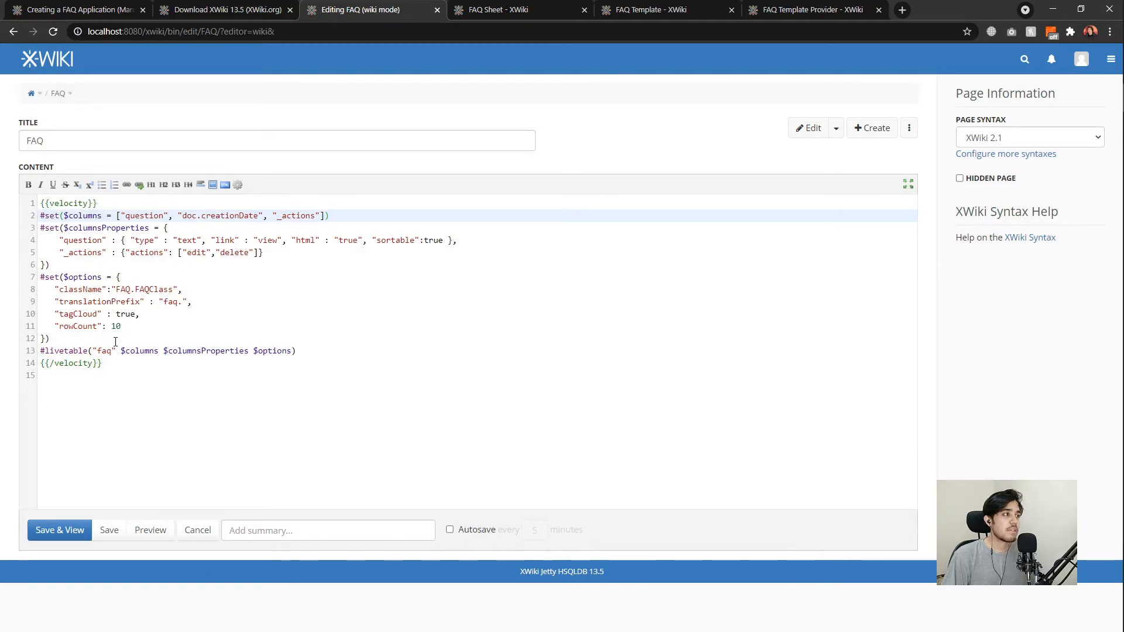
pyautogui.click(304, 351)
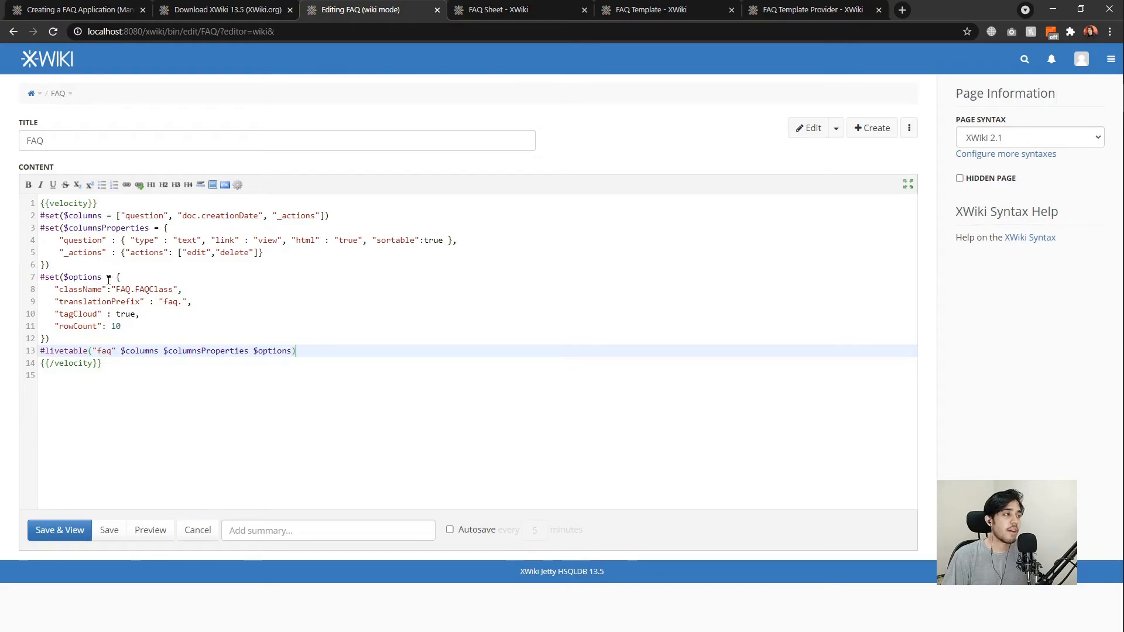
pyautogui.click(125, 266)
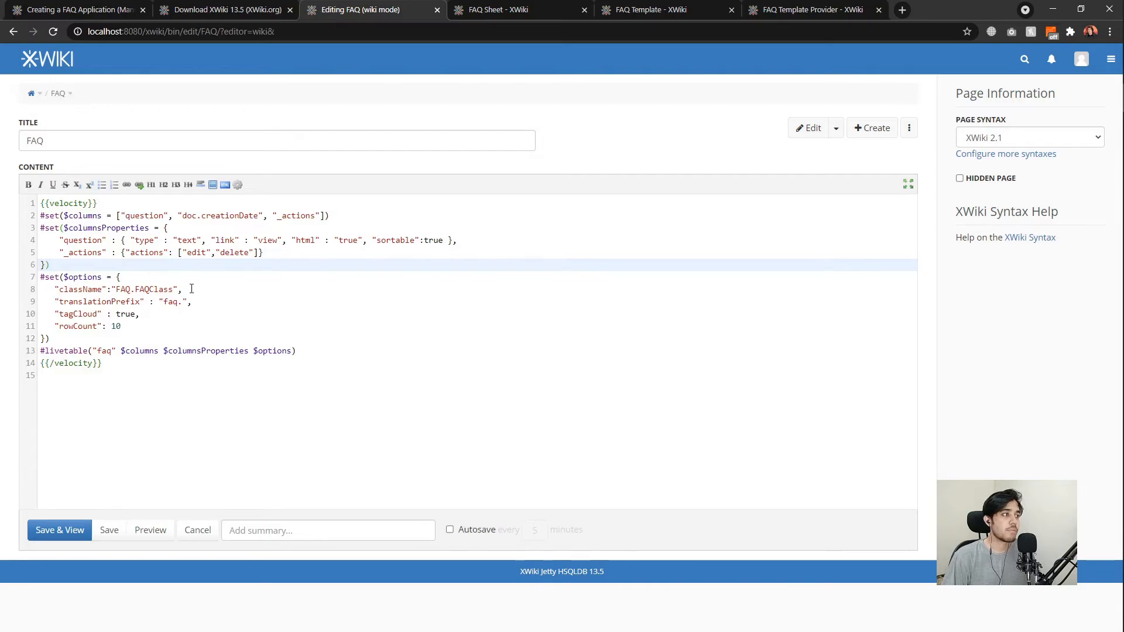
pyautogui.doubleClick(123, 290)
pyautogui.click(135, 279)
pyautogui.doubleClick(126, 289)
pyautogui.moveTo(127, 289); pyautogui.dragTo(151, 289)
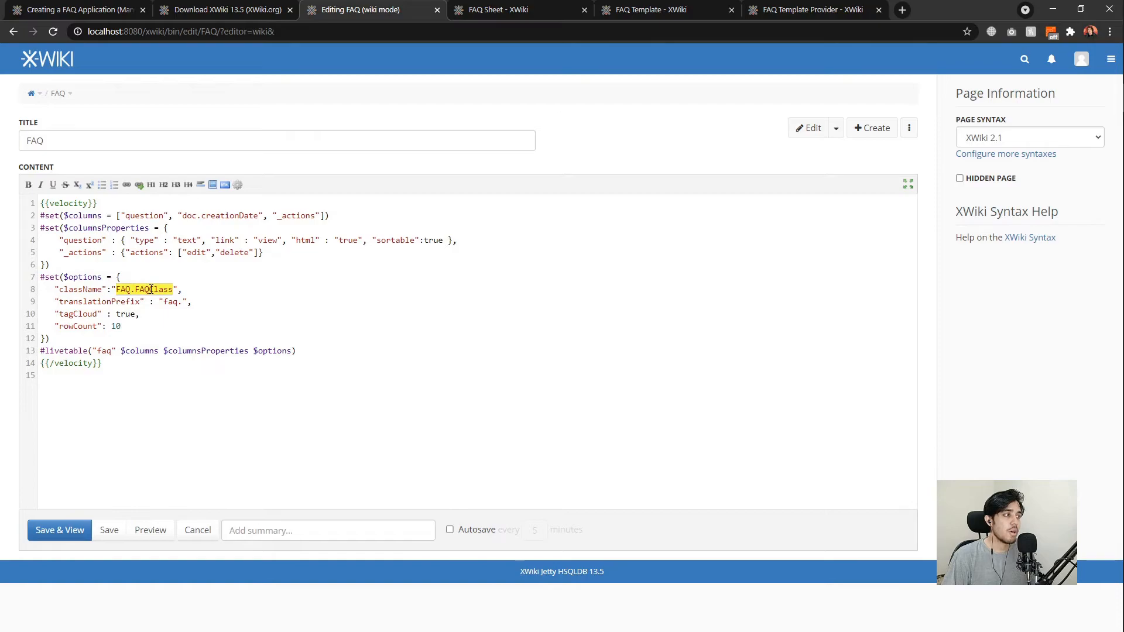
pyautogui.click(205, 290)
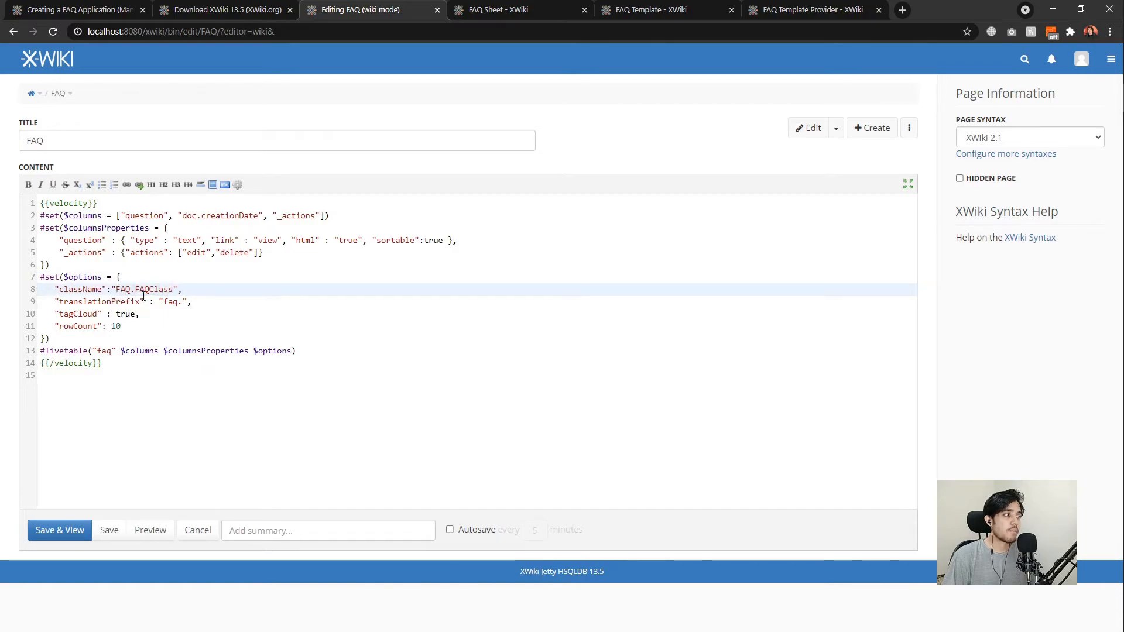
# Review the question, doc.creationDate and _actions columns, with edit and delete actions.
pyautogui.click(130, 217)
pyautogui.click(181, 224)
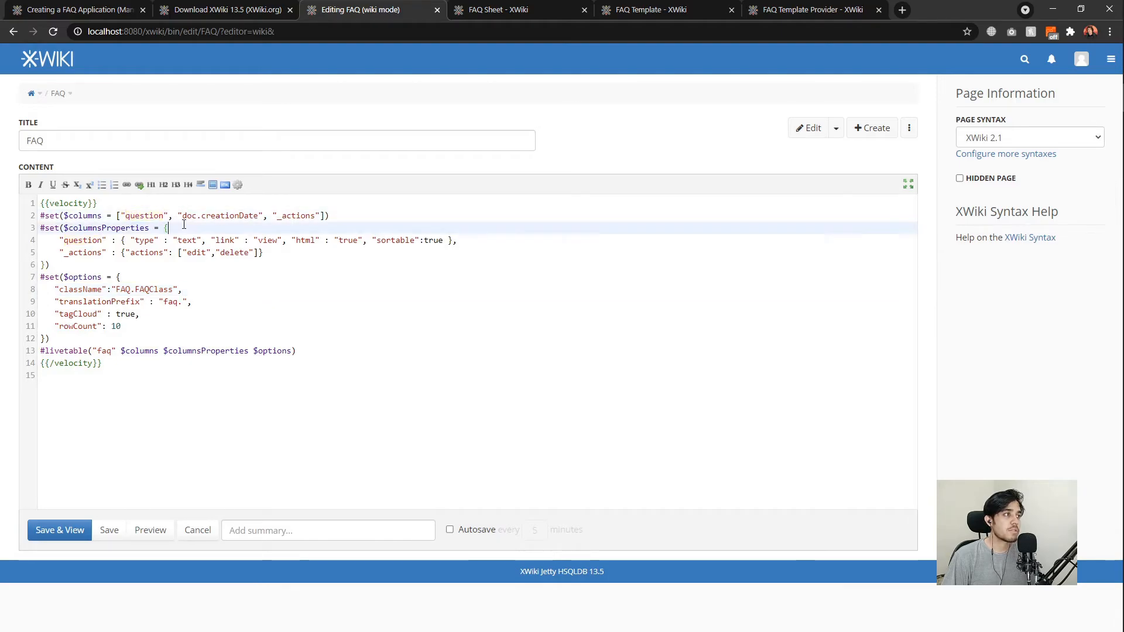
pyautogui.click(220, 215)
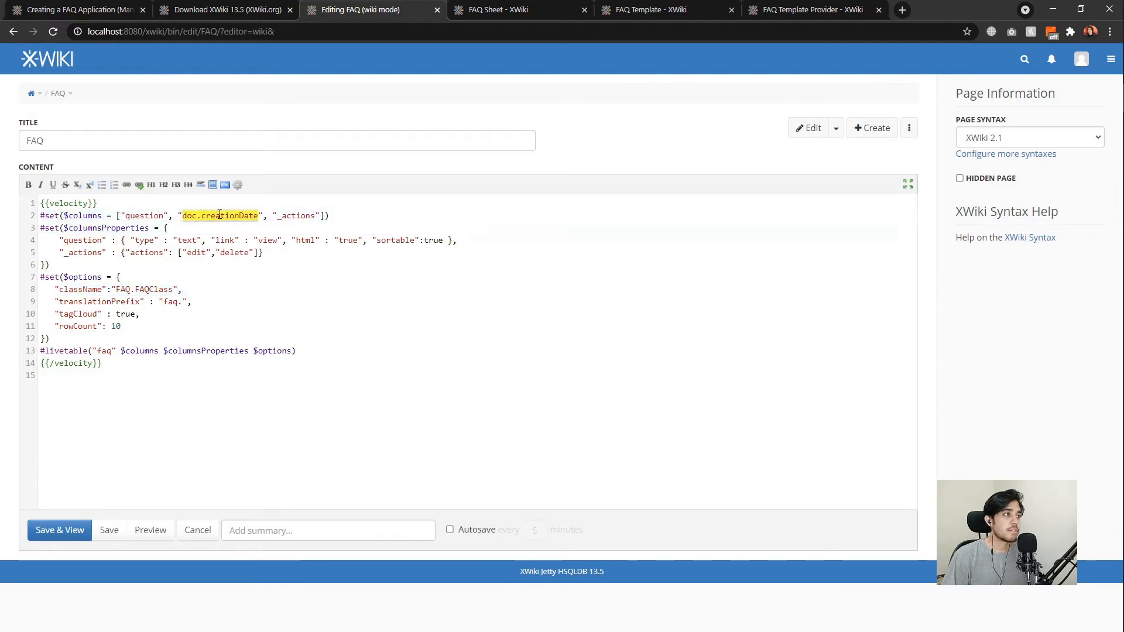
pyautogui.click(252, 227)
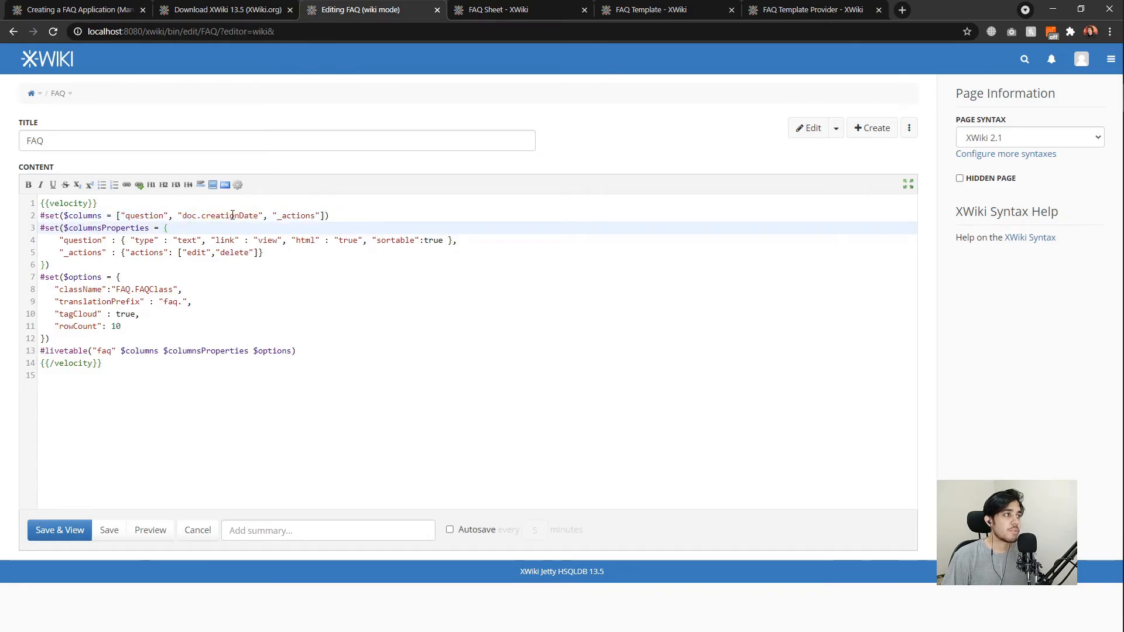
pyautogui.click(282, 215)
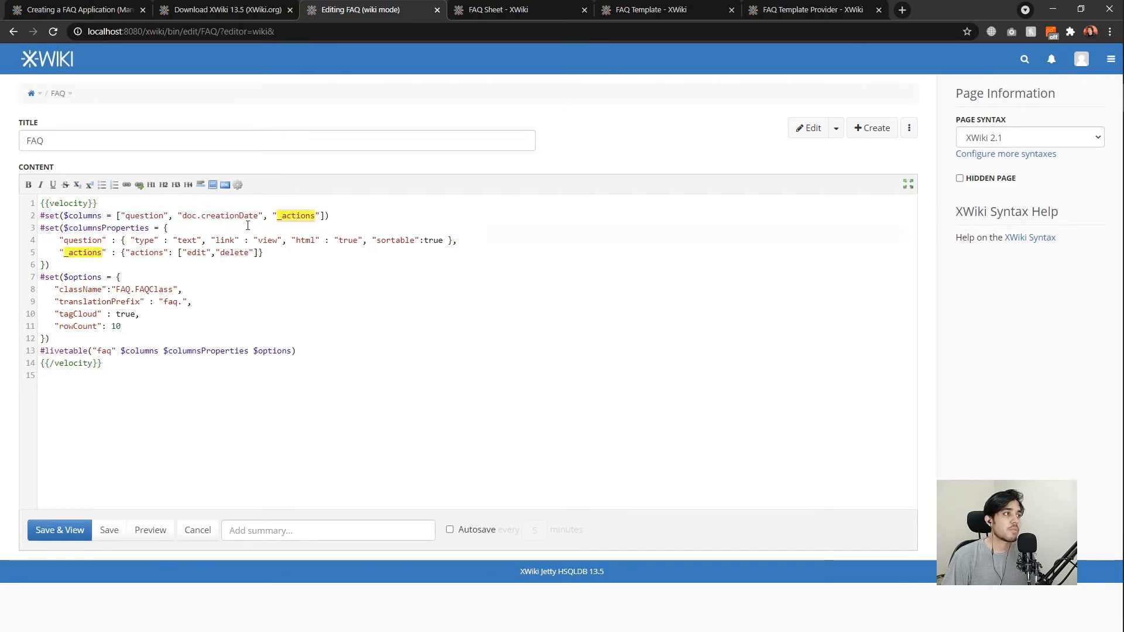
pyautogui.click(199, 232)
pyautogui.click(197, 252)
pyautogui.click(232, 252)
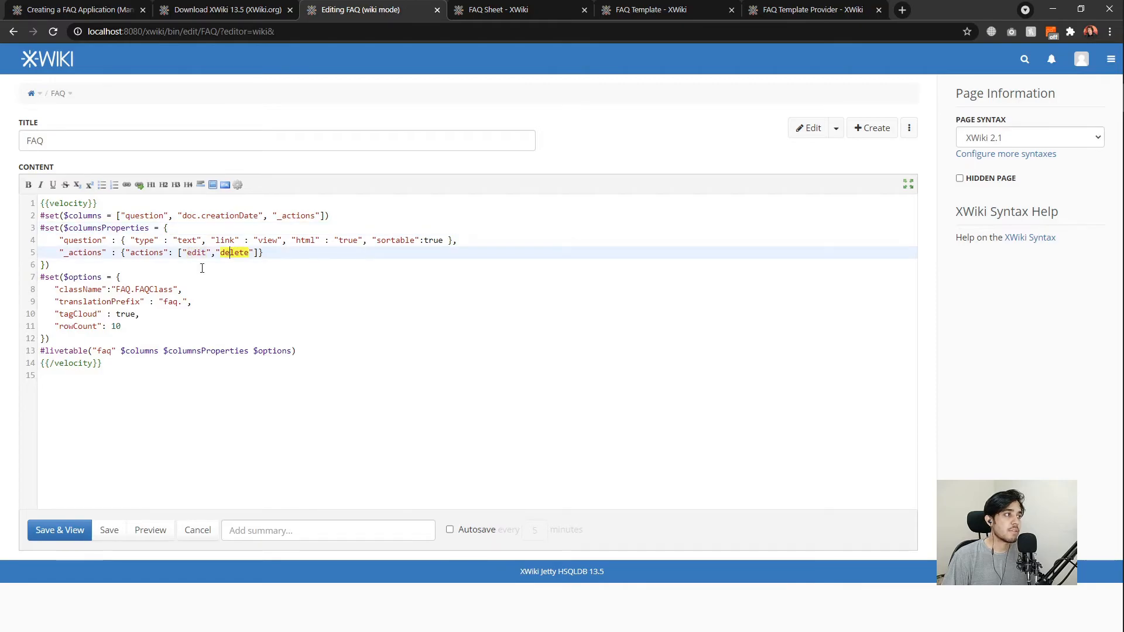
pyautogui.click(202, 268)
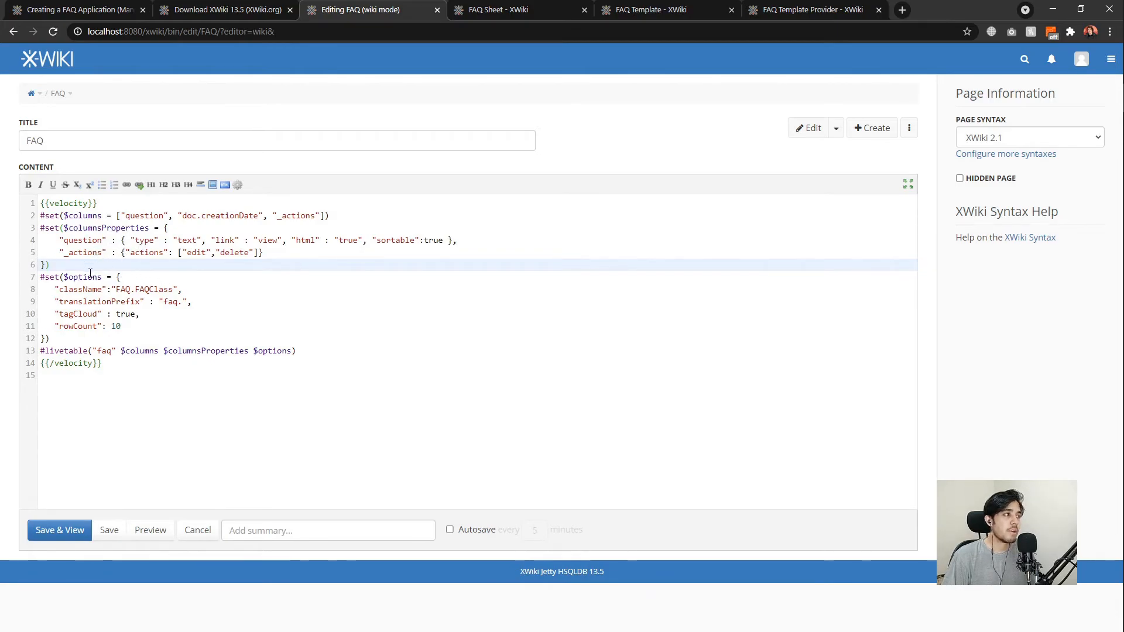
# Review the options: className FAQ.FAQClass, translationPrefix 'faq.', tagCloud and rowCount 10.
pyautogui.click(135, 277)
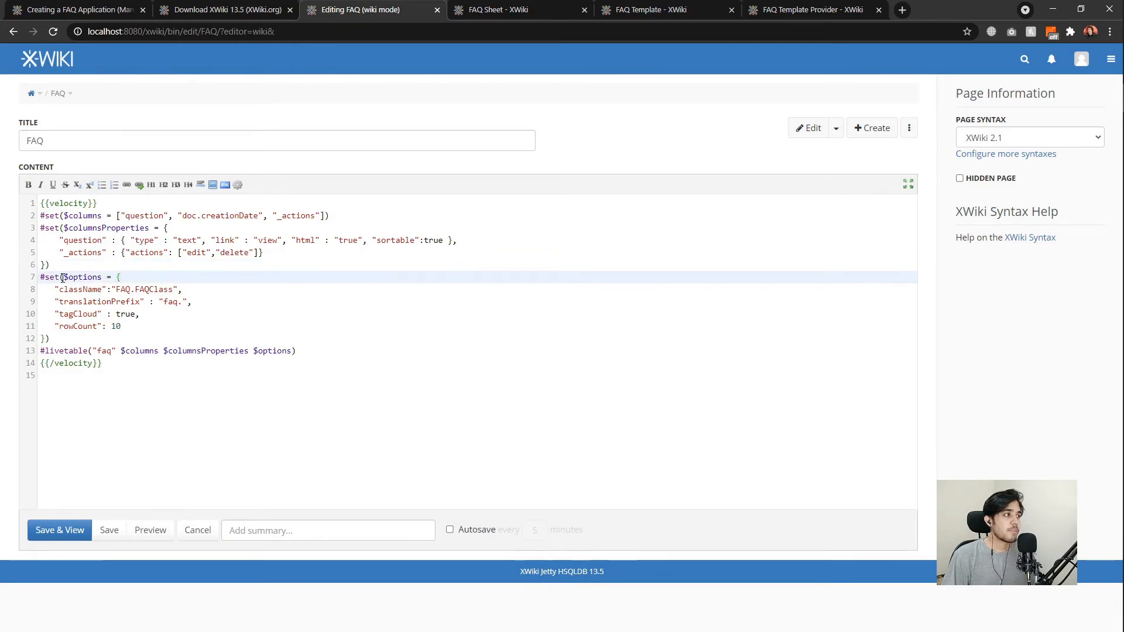
pyautogui.doubleClick(62, 290)
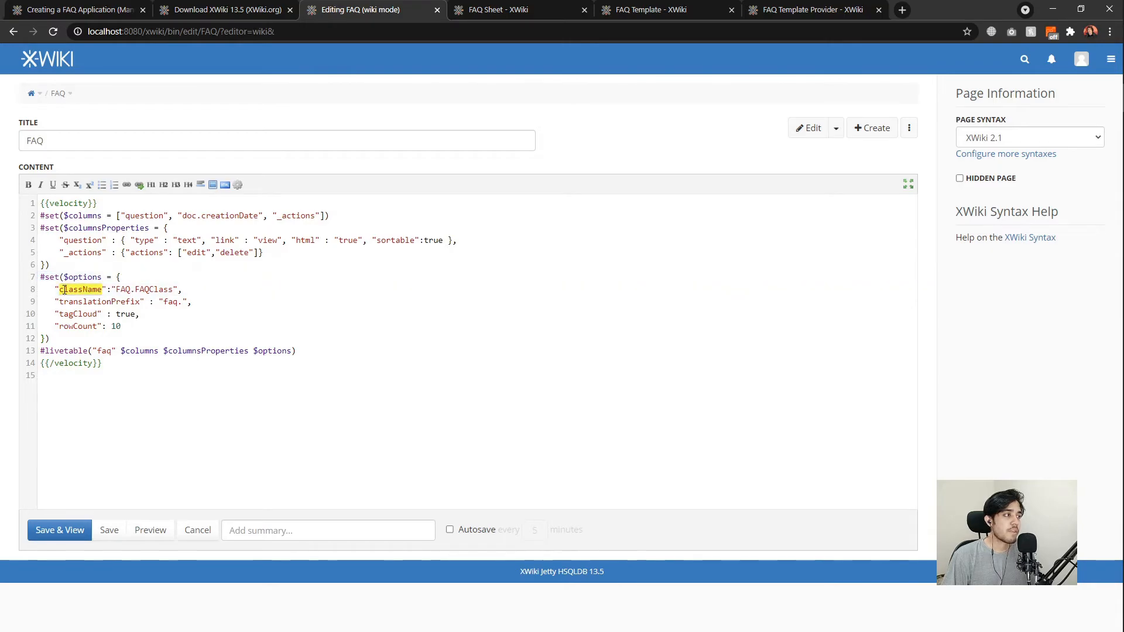
pyautogui.click(131, 290)
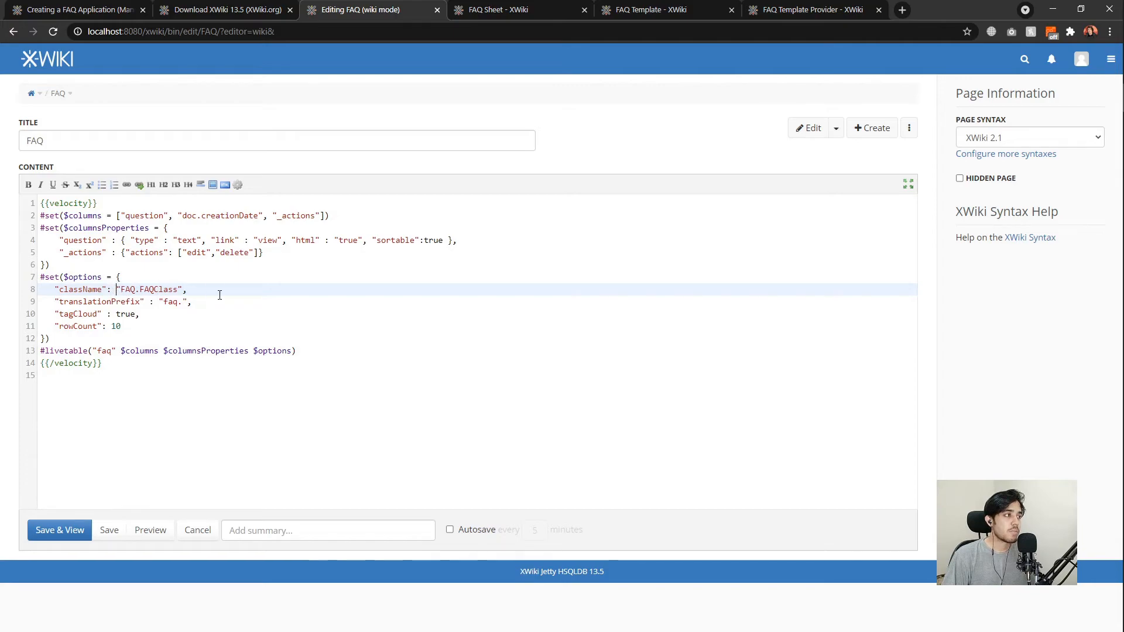
pyautogui.moveTo(184, 302); pyautogui.dragTo(168, 301)
pyautogui.click(179, 304)
pyautogui.click(184, 305)
pyautogui.click(206, 306)
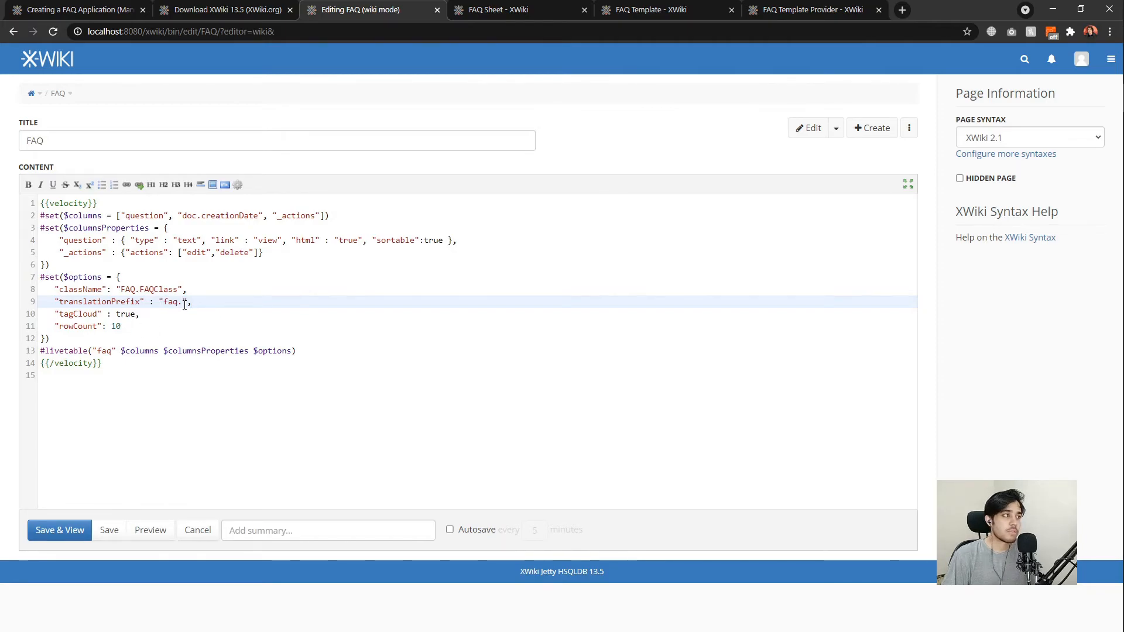
pyautogui.click(149, 314)
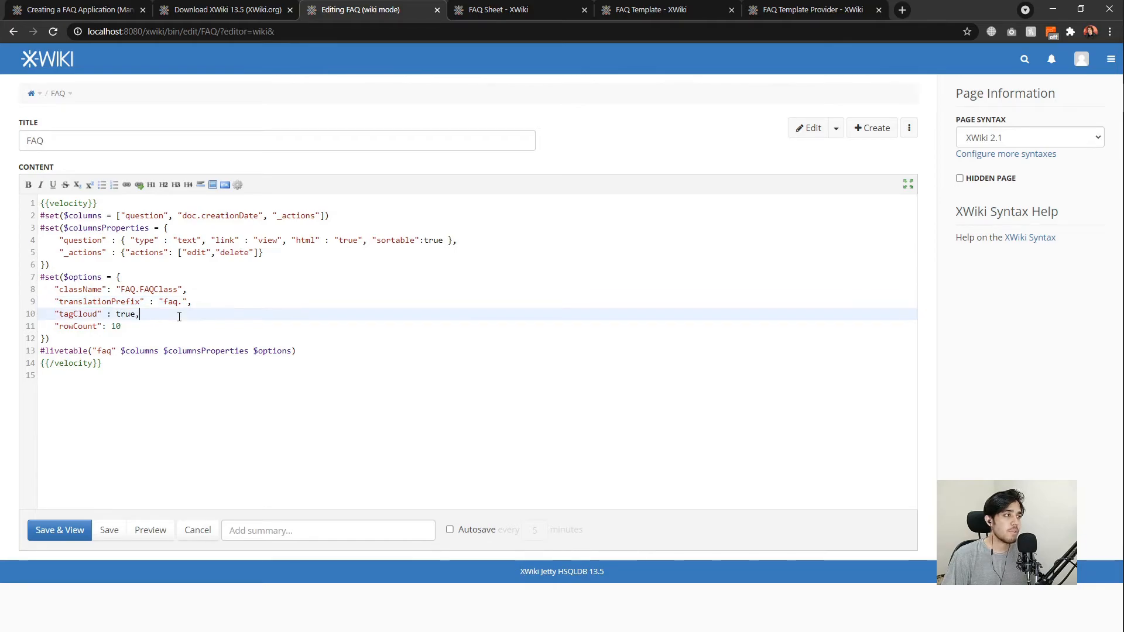
pyautogui.click(145, 325)
pyautogui.click(106, 337)
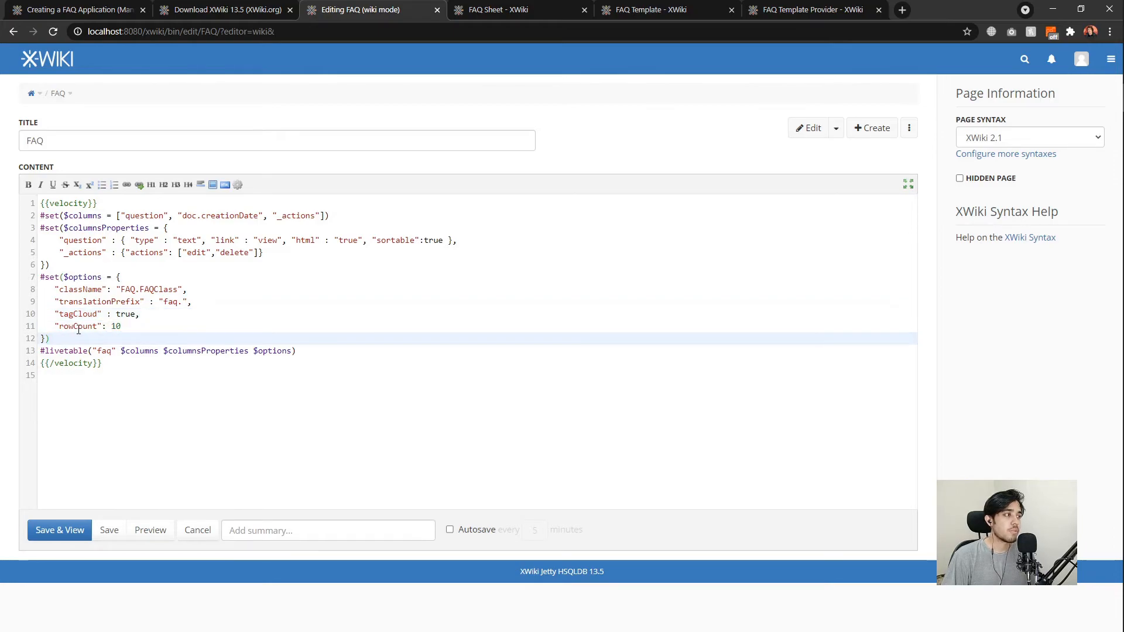
pyautogui.click(78, 327)
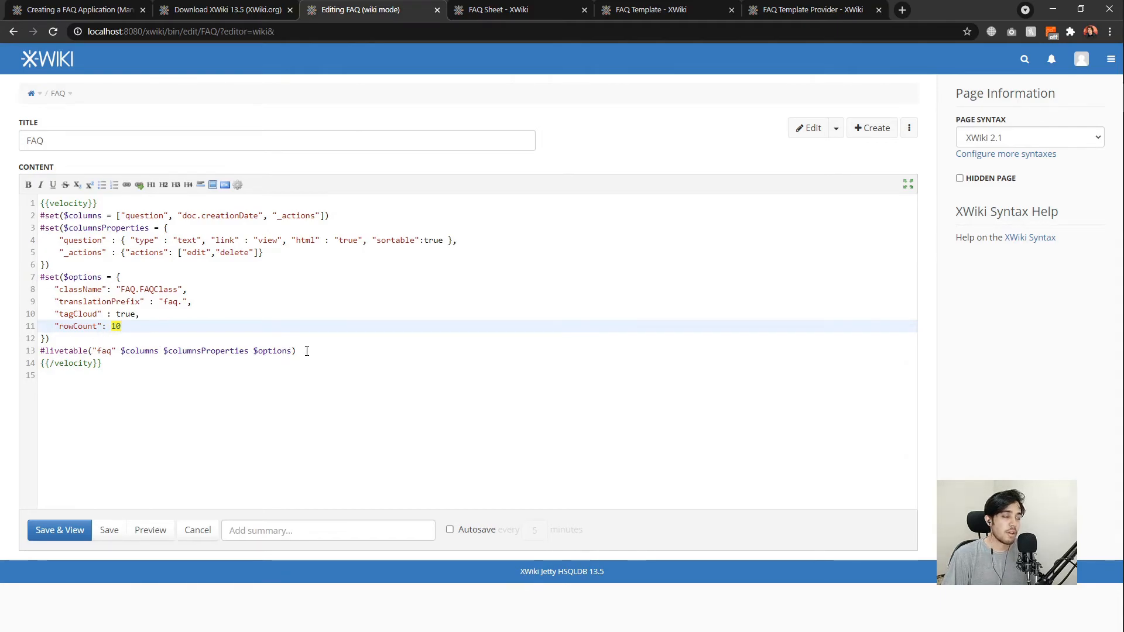
pyautogui.click(79, 340)
# Review the #livetable call's faq id and arguments, then save and view the FAQ page.
pyautogui.moveTo(304, 352); pyautogui.dragTo(41, 351)
pyautogui.click(55, 352)
pyautogui.click(127, 351)
pyautogui.click(100, 351)
pyautogui.moveTo(118, 351); pyautogui.dragTo(291, 350)
pyautogui.click(351, 350)
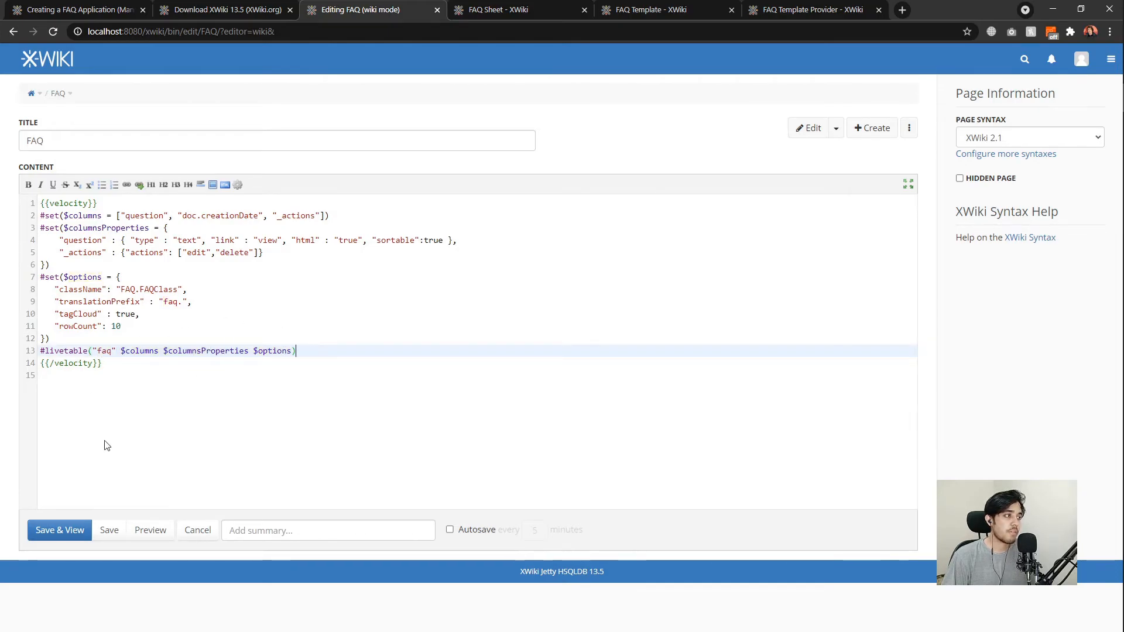
pyautogui.click(64, 531)
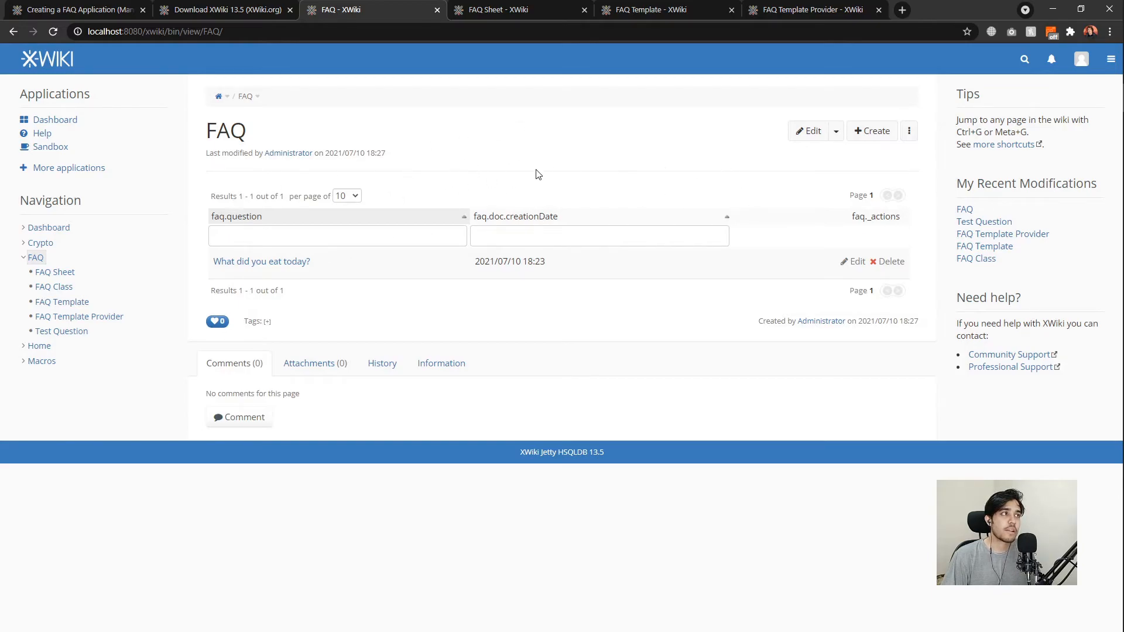
# Create the terminal page 'Translations' with FAQ as its parent.
pyautogui.click(866, 137)
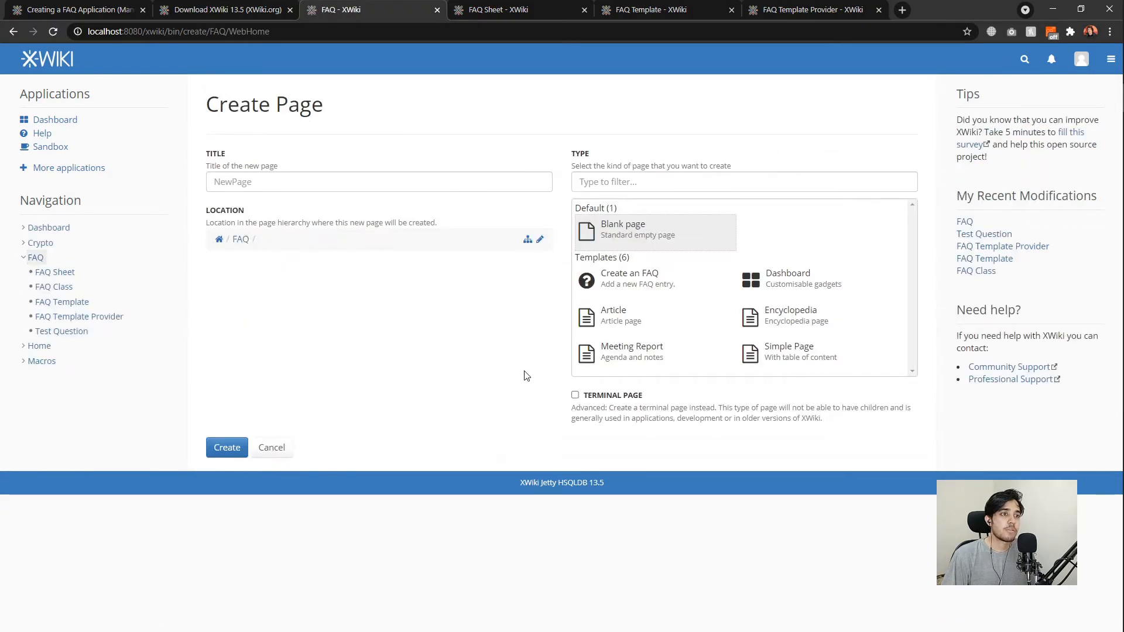
pyautogui.click(608, 397)
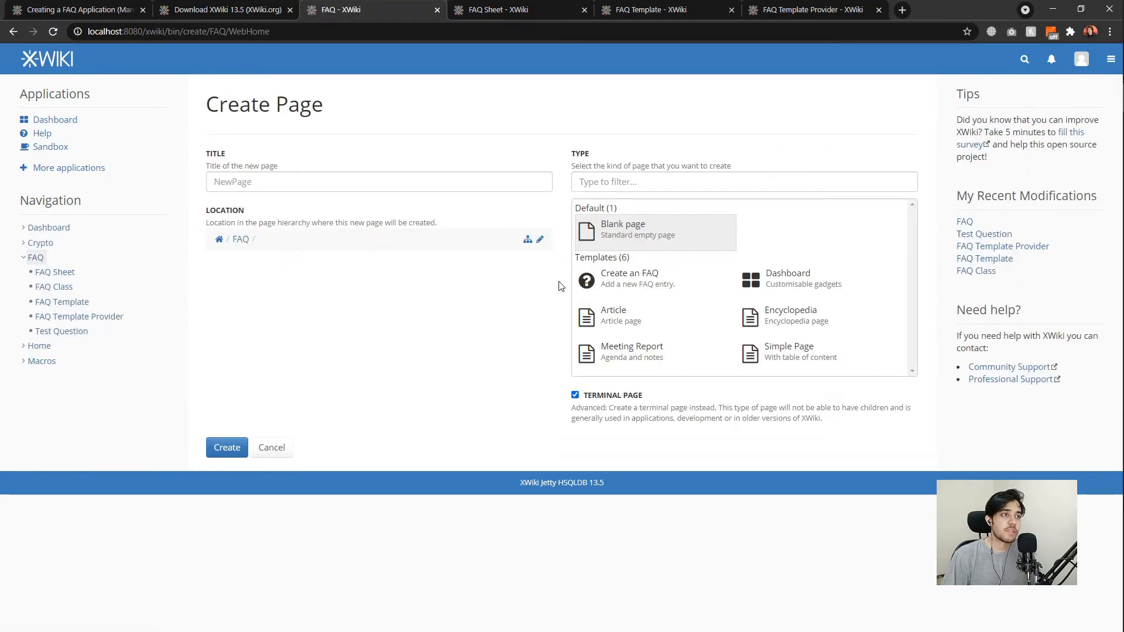
pyautogui.click(540, 241)
pyautogui.click(359, 349)
pyautogui.write('T')
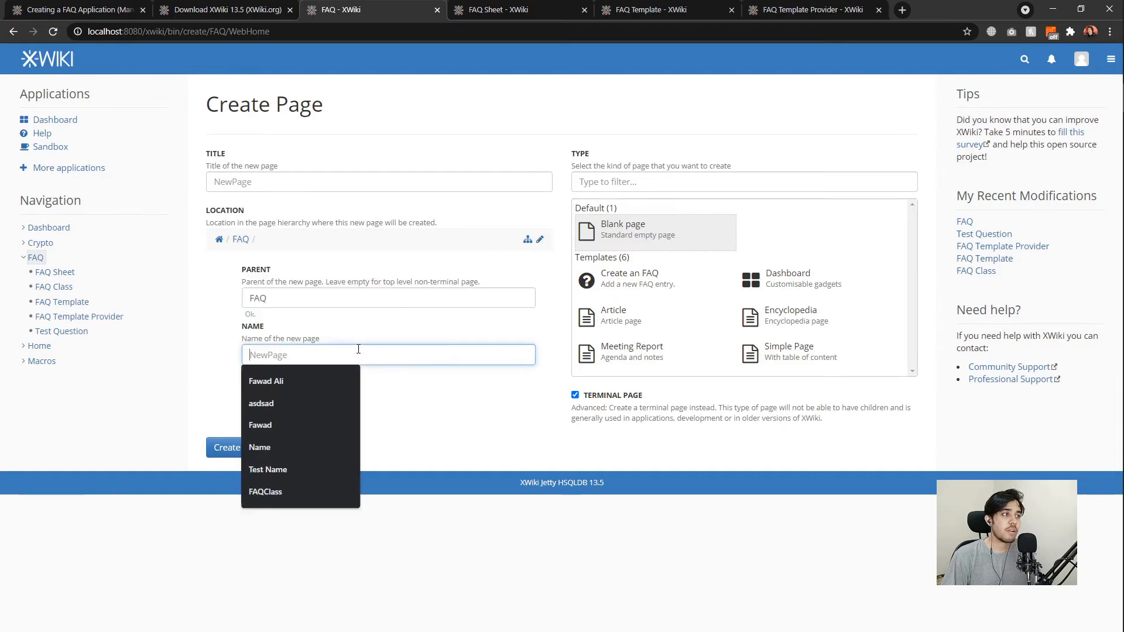
pyautogui.write('ranslation')
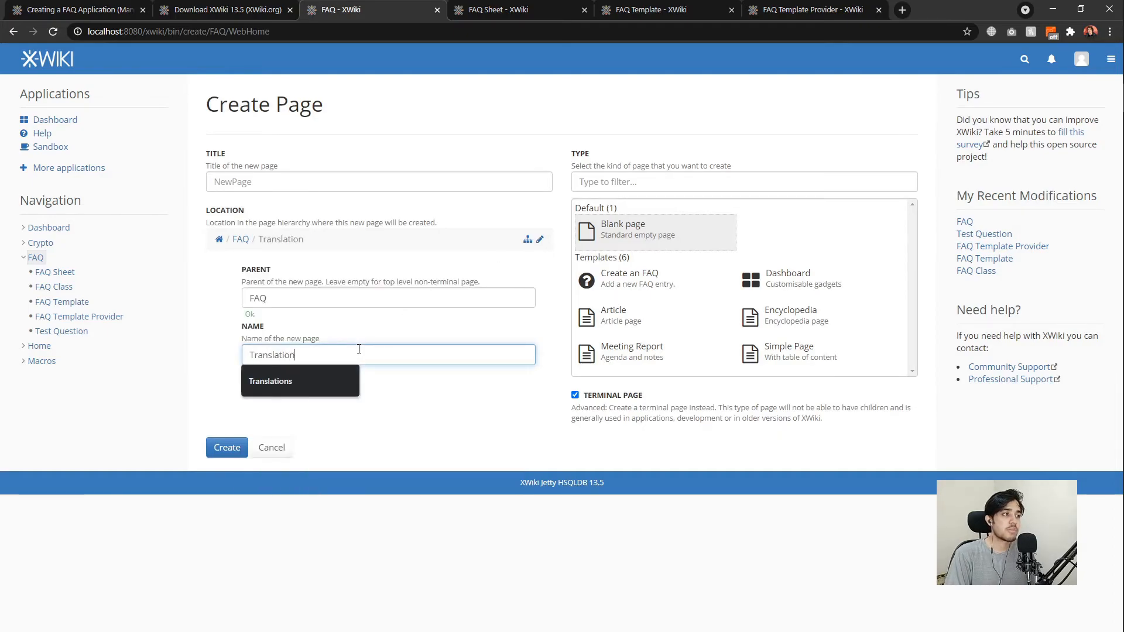
pyautogui.write('s')
pyautogui.doubleClick(283, 297)
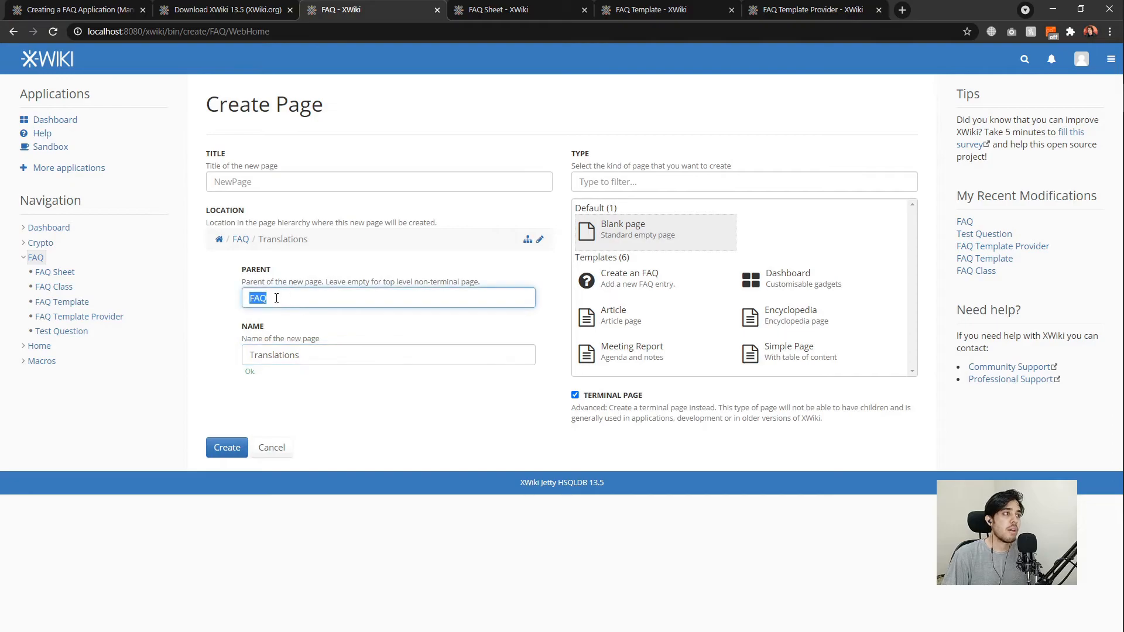
pyautogui.click(208, 309)
pyautogui.click(228, 445)
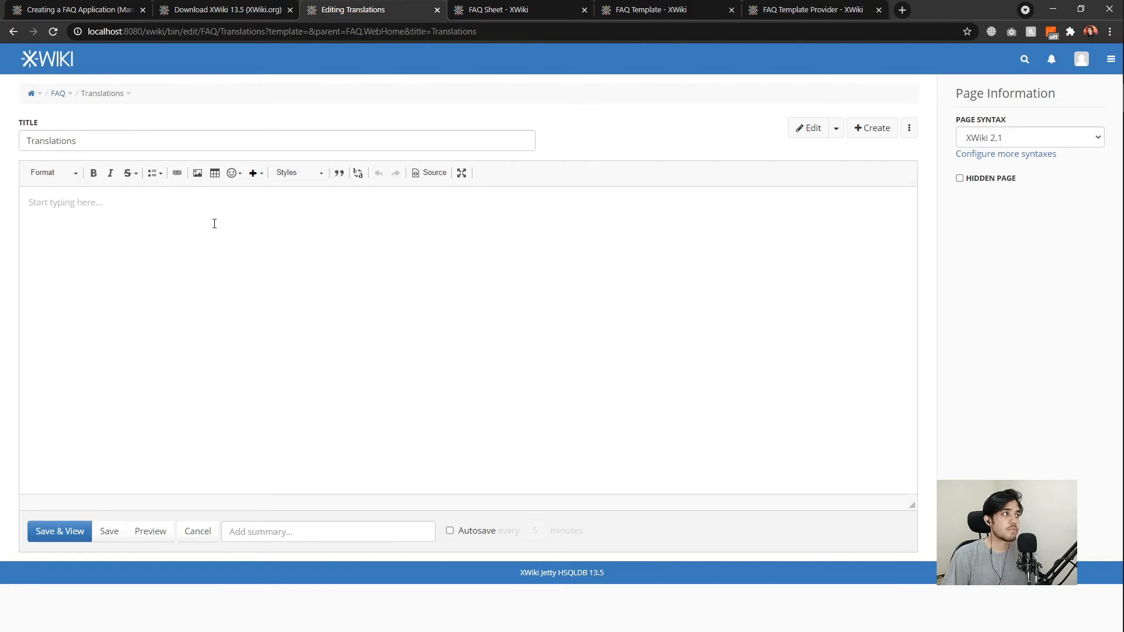
# Add a TranslationDocumentClass object with scope WIKI to the Translations page and save.
pyautogui.click(836, 128)
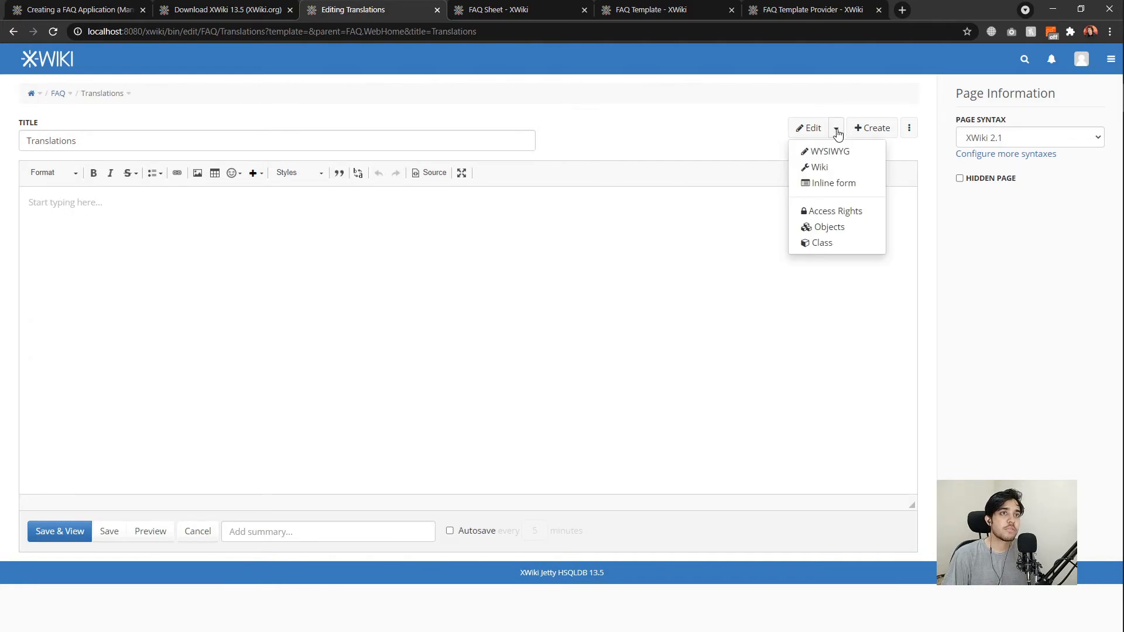
pyautogui.click(821, 232)
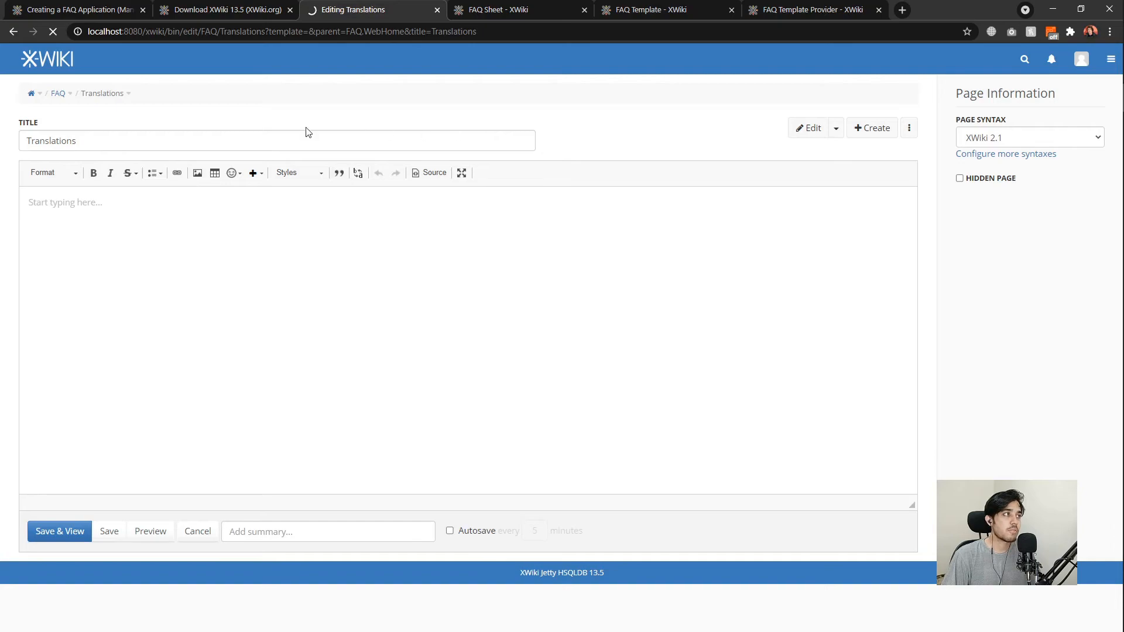
pyautogui.click(172, 165)
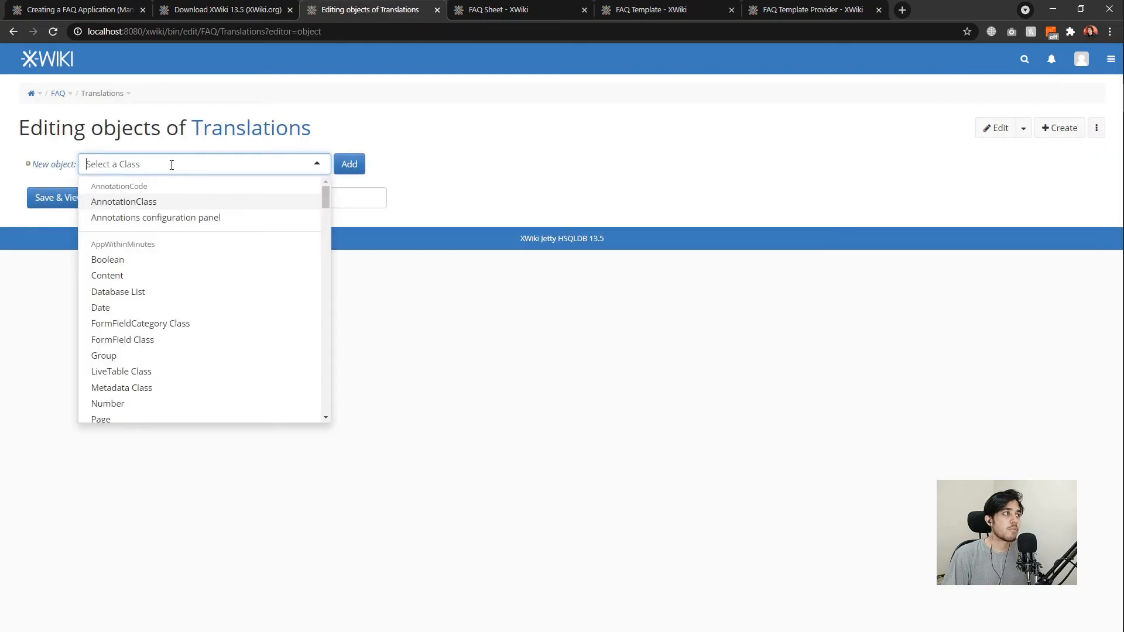
pyautogui.write('transla')
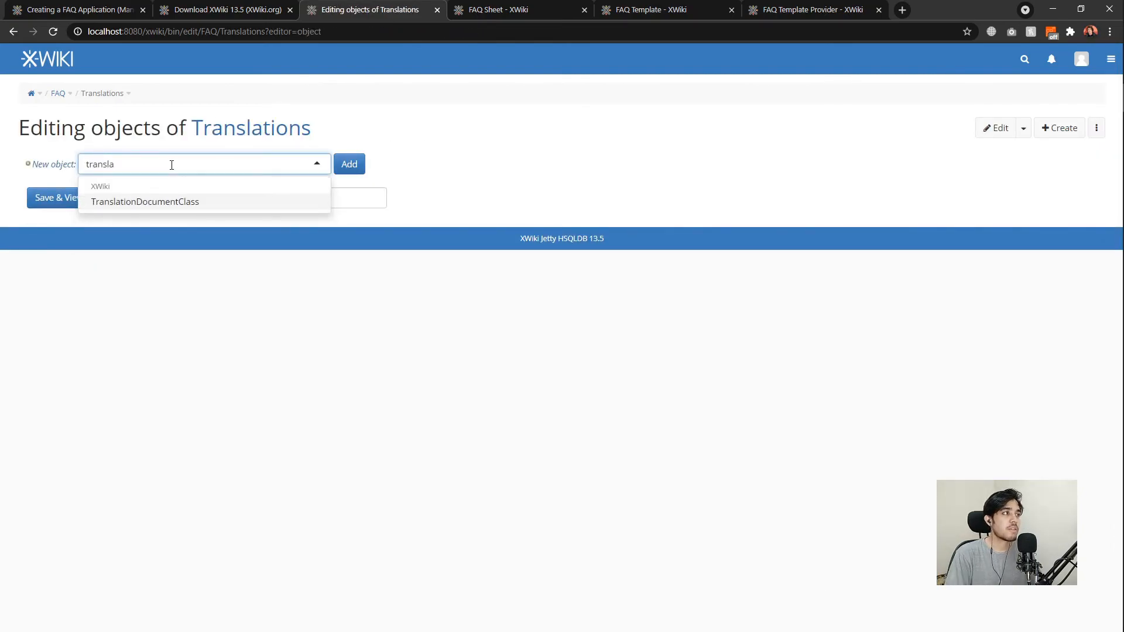
pyautogui.click(192, 202)
pyautogui.click(350, 164)
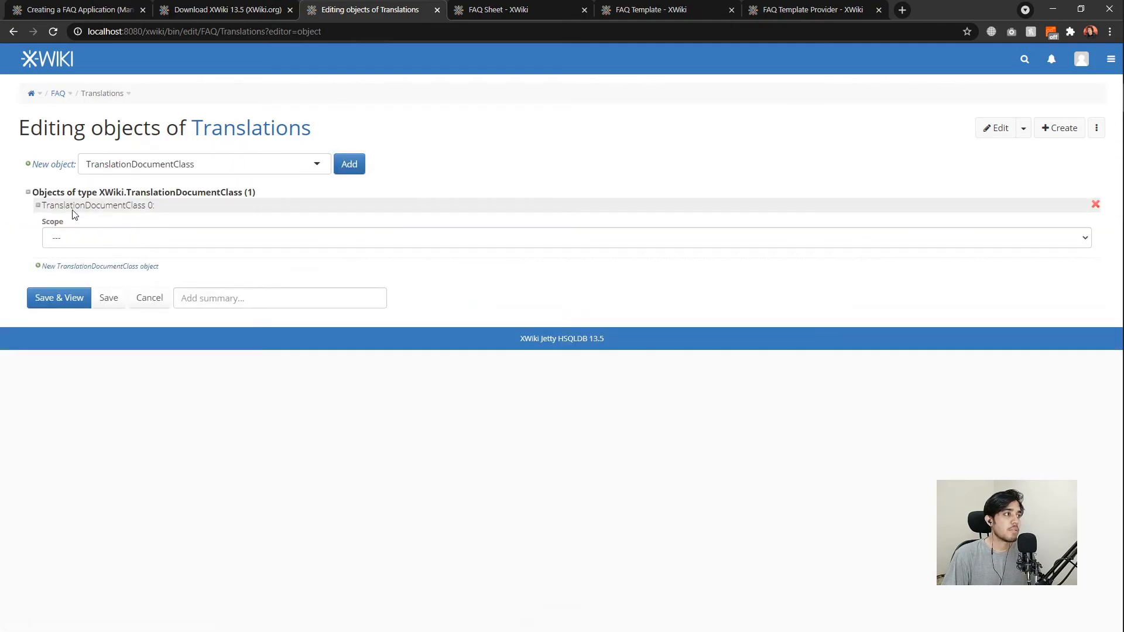
pyautogui.click(101, 240)
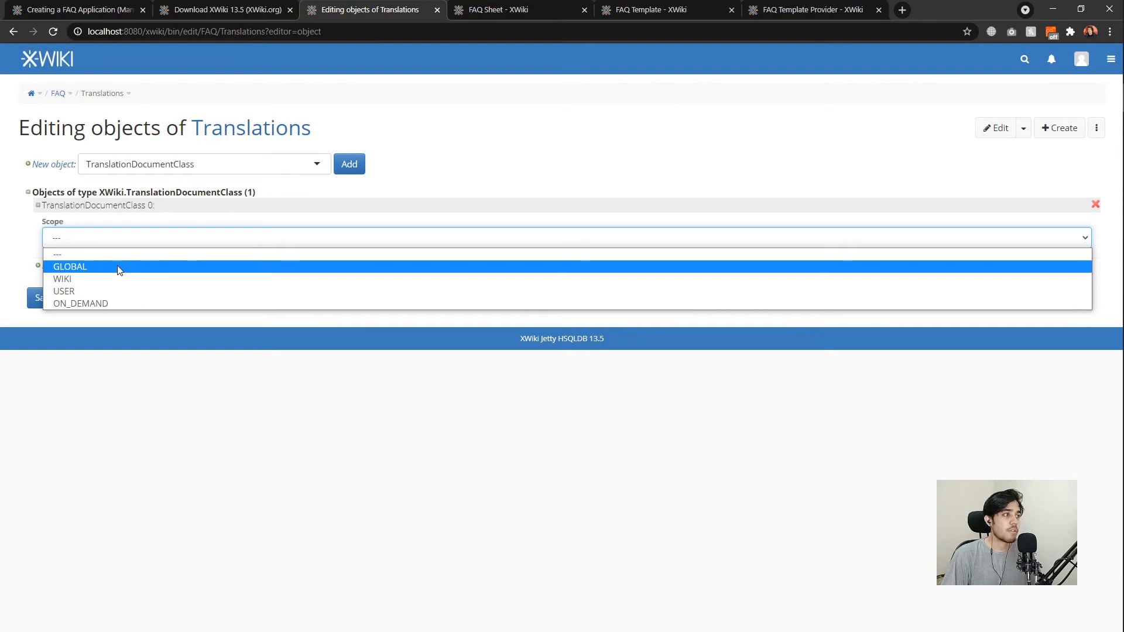
pyautogui.click(64, 280)
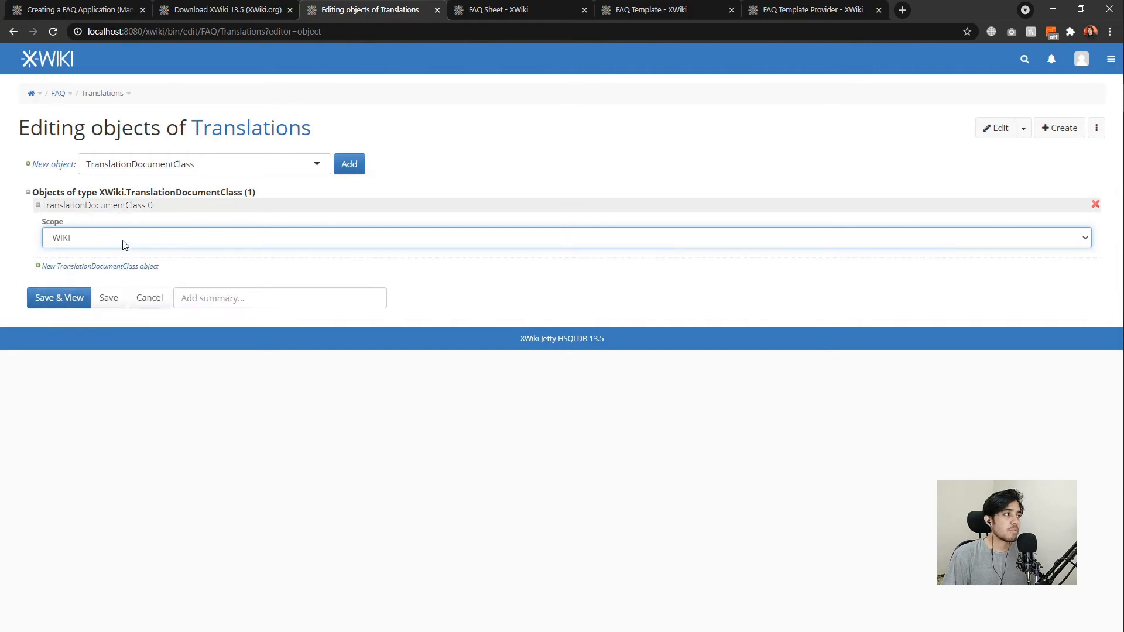
pyautogui.click(58, 298)
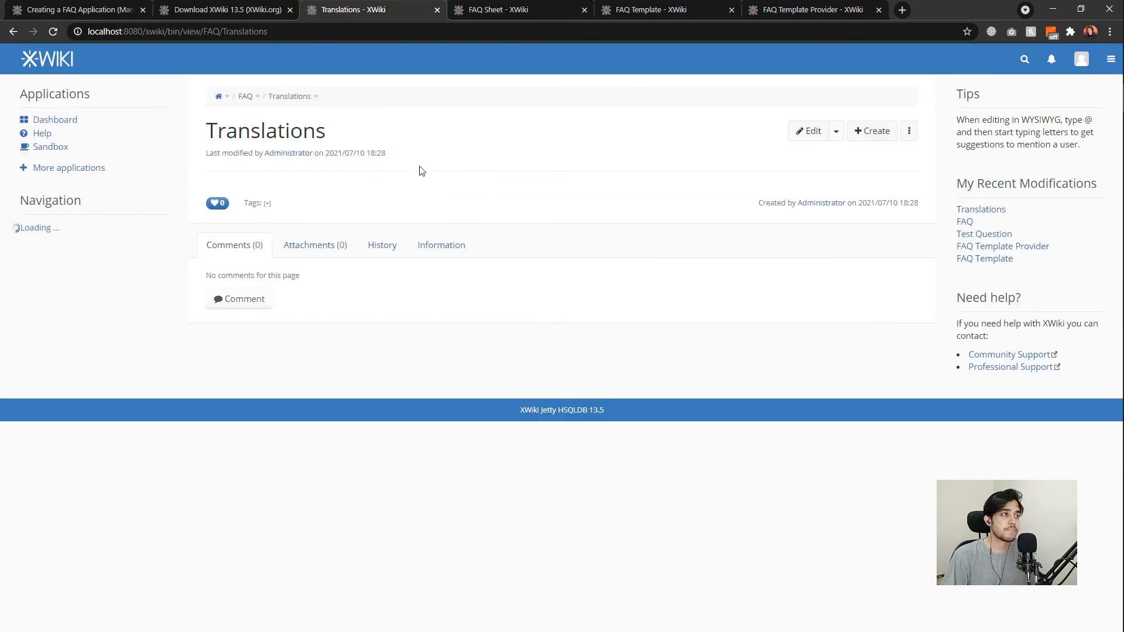
# Open Translations in the wiki editor beside the FAQ tab and add faq.question=Question.
pyautogui.click(834, 135)
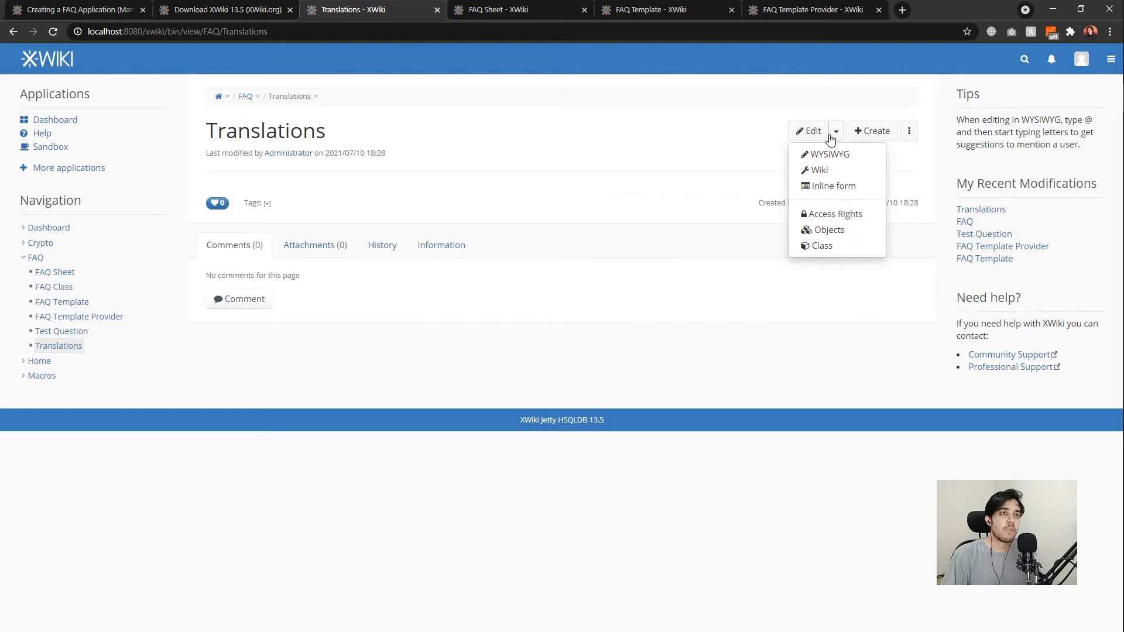
pyautogui.click(811, 170)
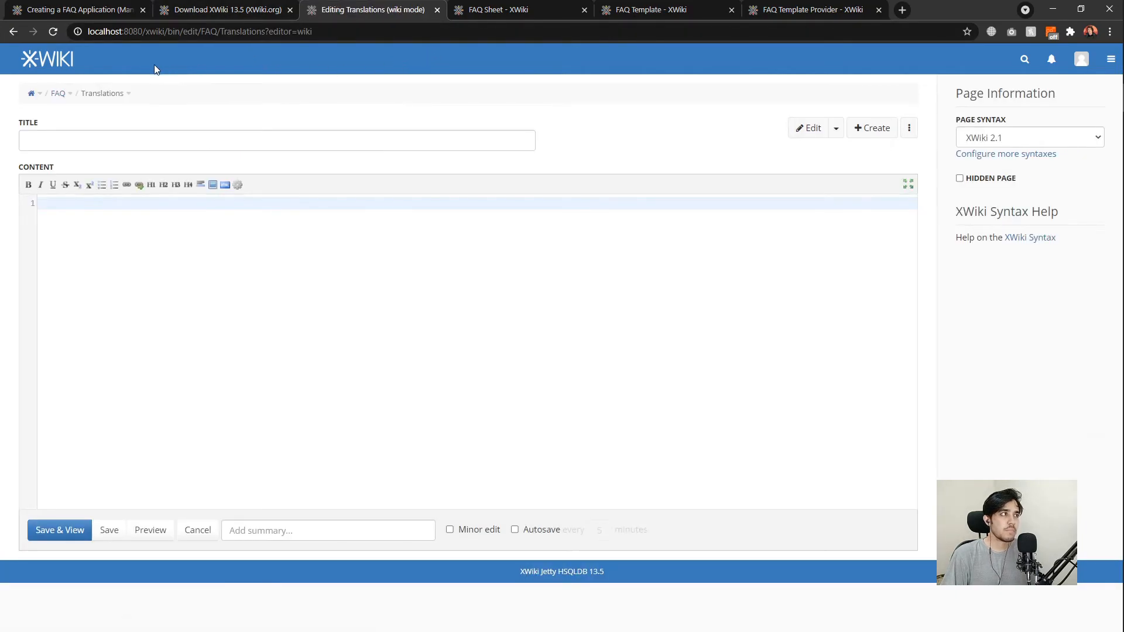
pyautogui.middleClick(57, 93)
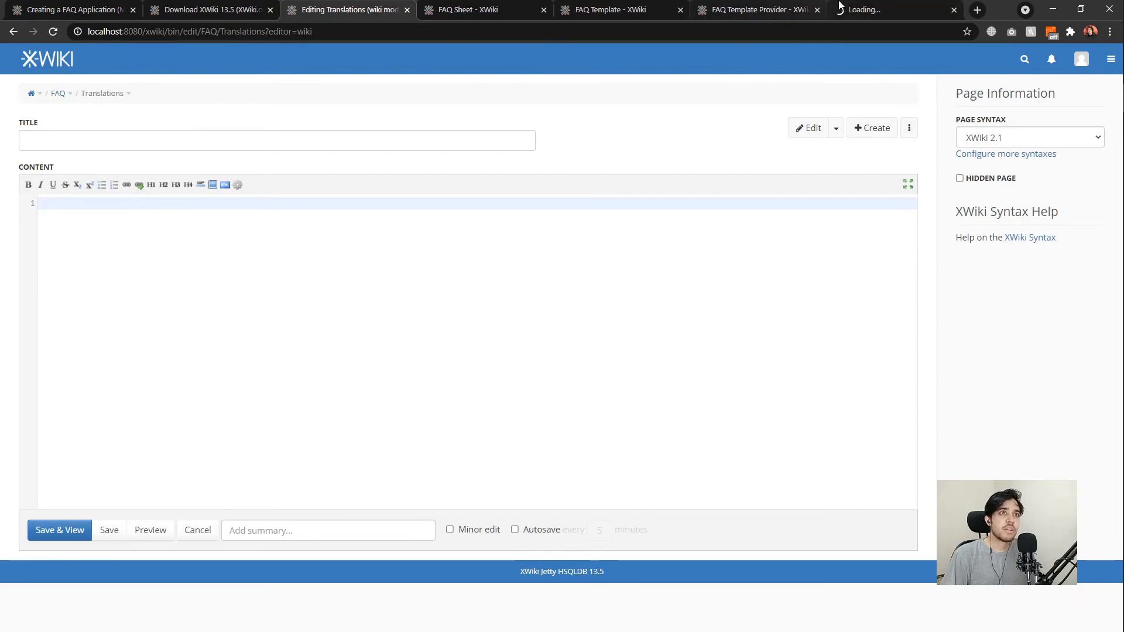
pyautogui.moveTo(854, 10); pyautogui.dragTo(480, 11)
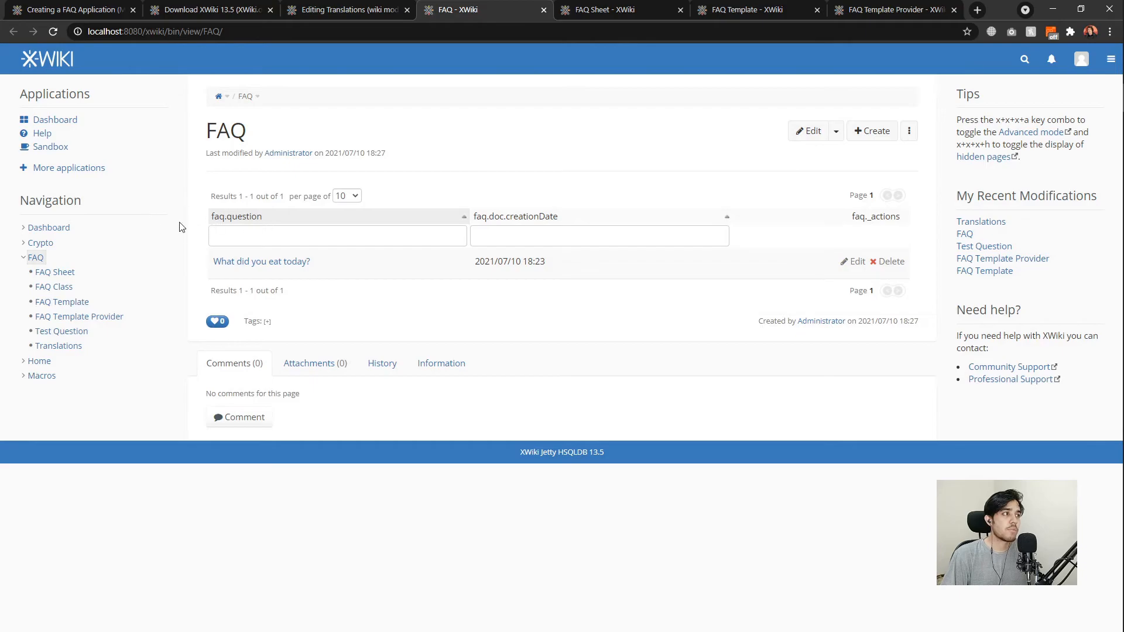
pyautogui.doubleClick(225, 221)
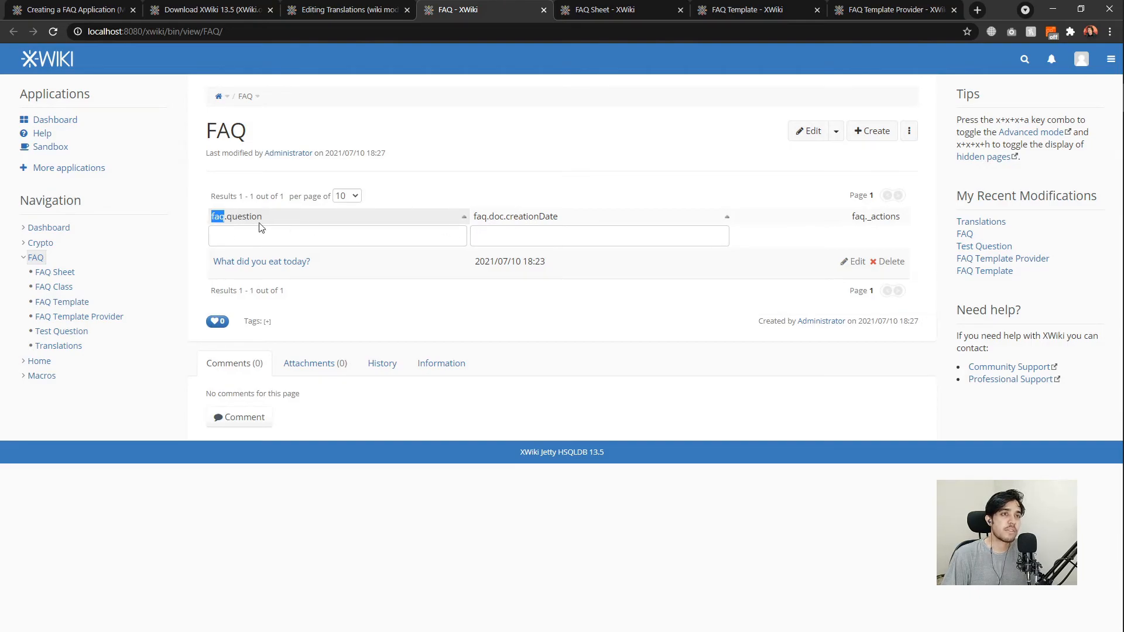
pyautogui.moveTo(263, 222); pyautogui.dragTo(211, 218)
pyautogui.hotkey('ctrl', 'c')
pyautogui.click(347, 10)
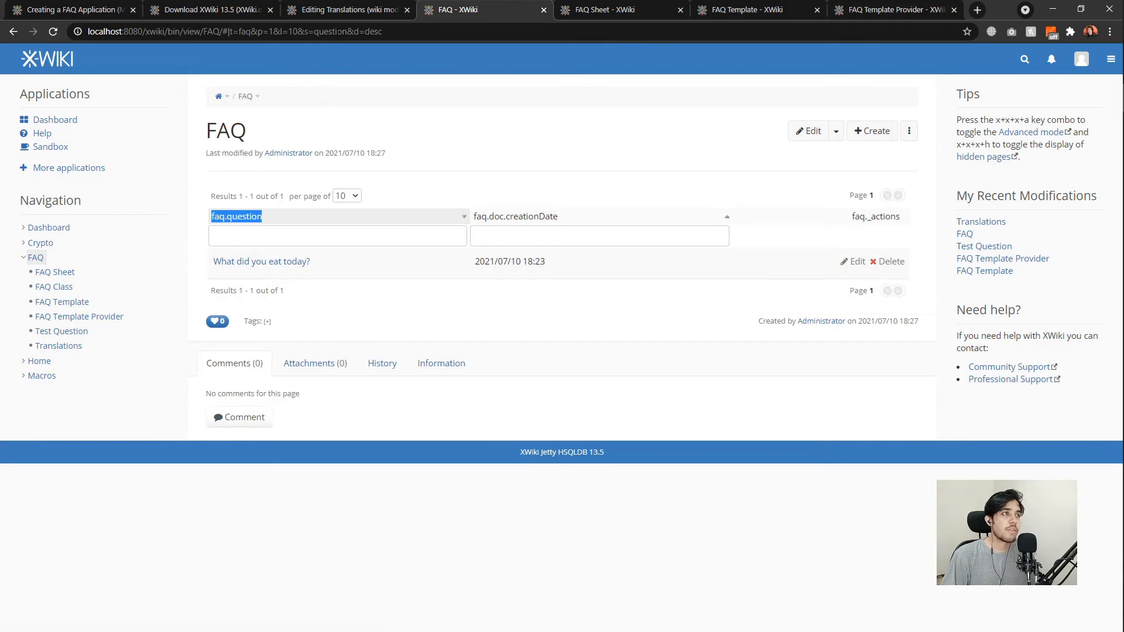
pyautogui.hotkey('ctrl', 'v')
pyautogui.write('=')
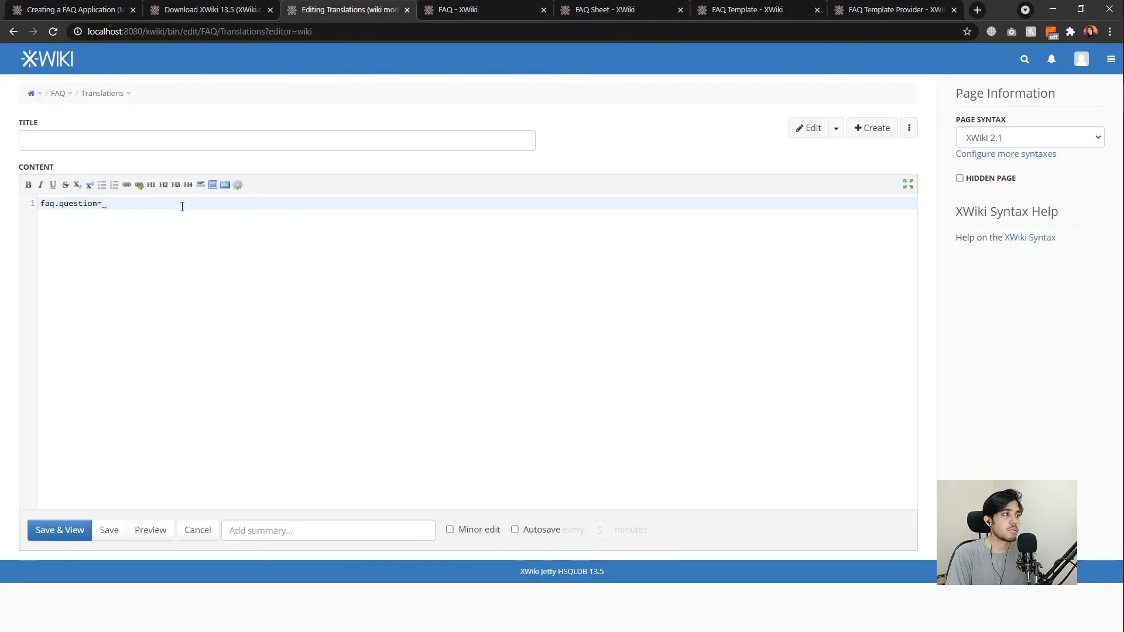
pyautogui.write('Question')
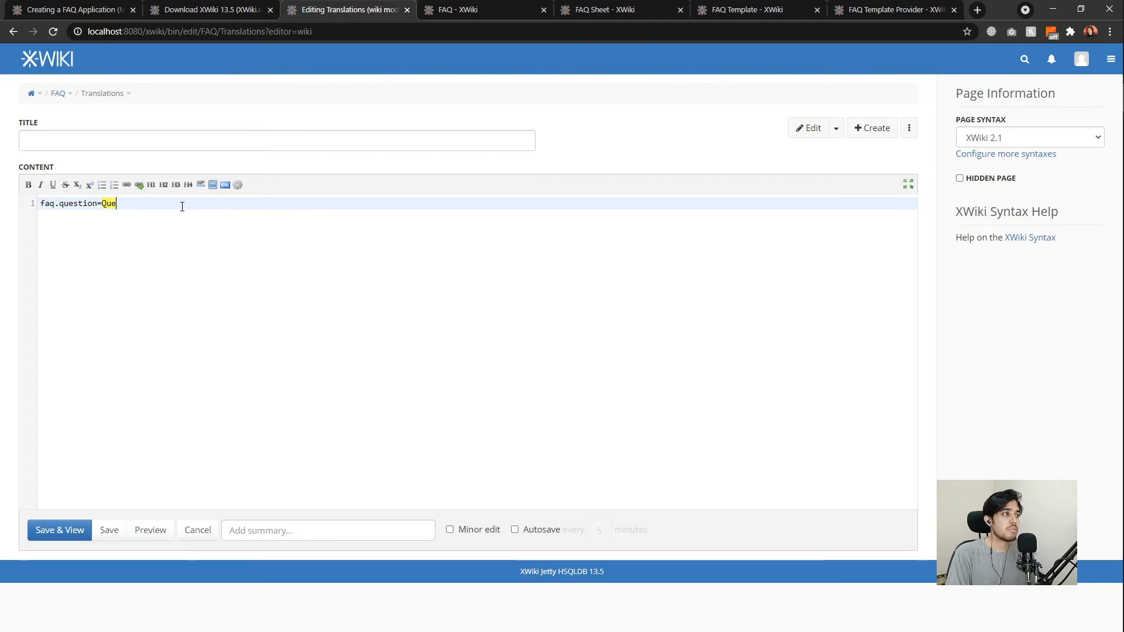
# Add the line faq.doc.creationDate=Creation Date, copying the key from the FAQ table.
pyautogui.hotkey('ctrl', 'Tab')
pyautogui.moveTo(565, 217); pyautogui.dragTo(475, 216)
pyautogui.hotkey('ctrl', 'c')
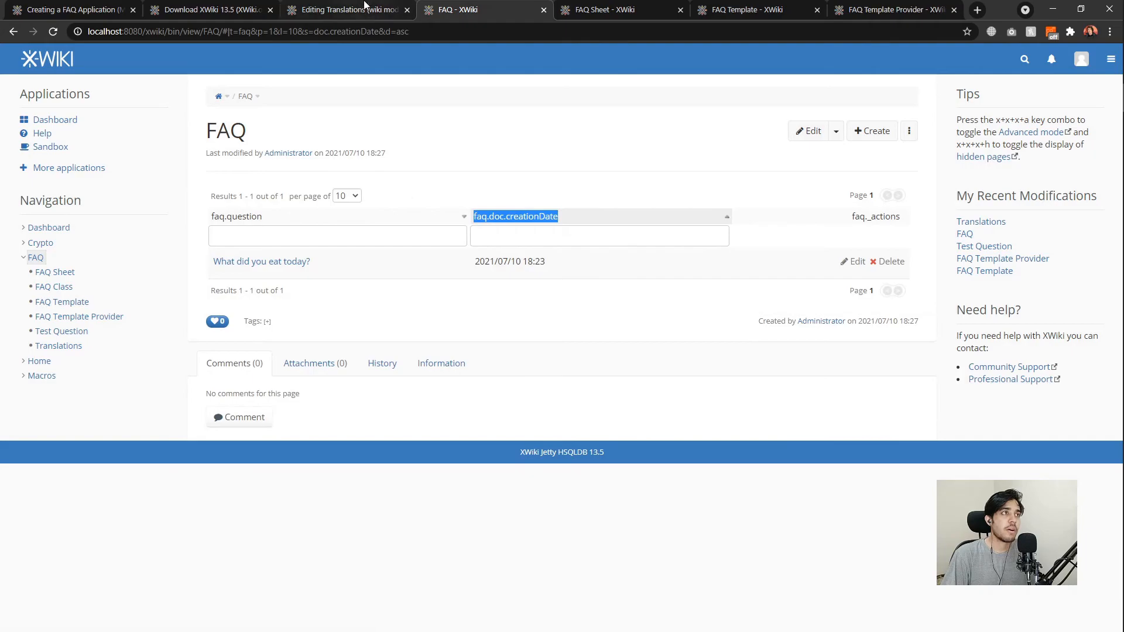
pyautogui.click(364, 7)
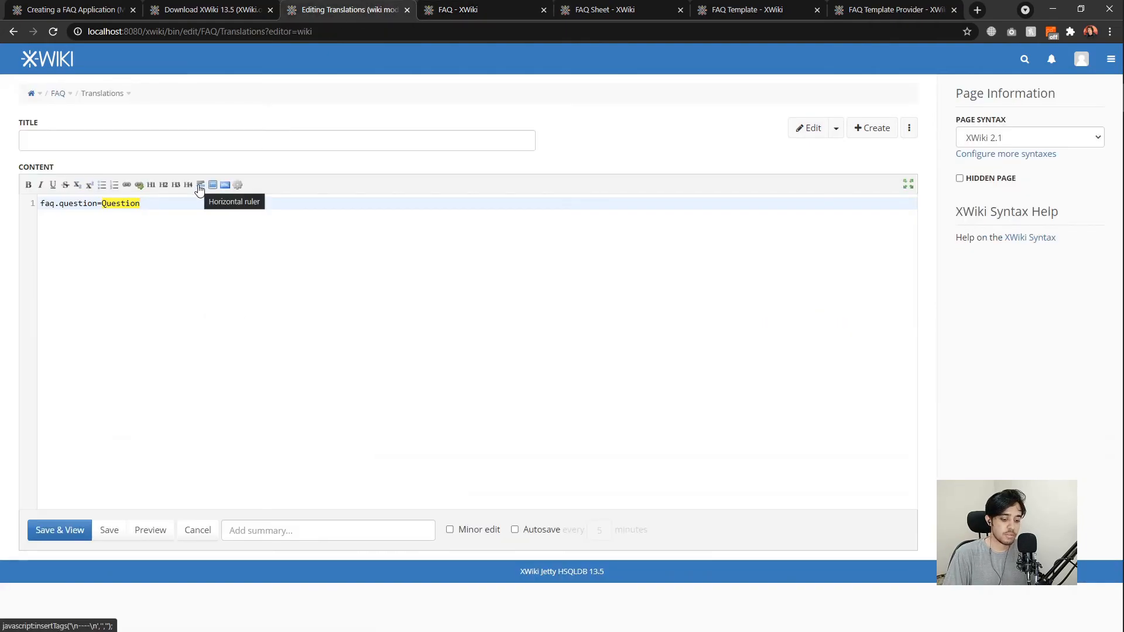
pyautogui.press('Return')
pyautogui.hotkey('ctrl', 'v')
pyautogui.write('=Creation Date')
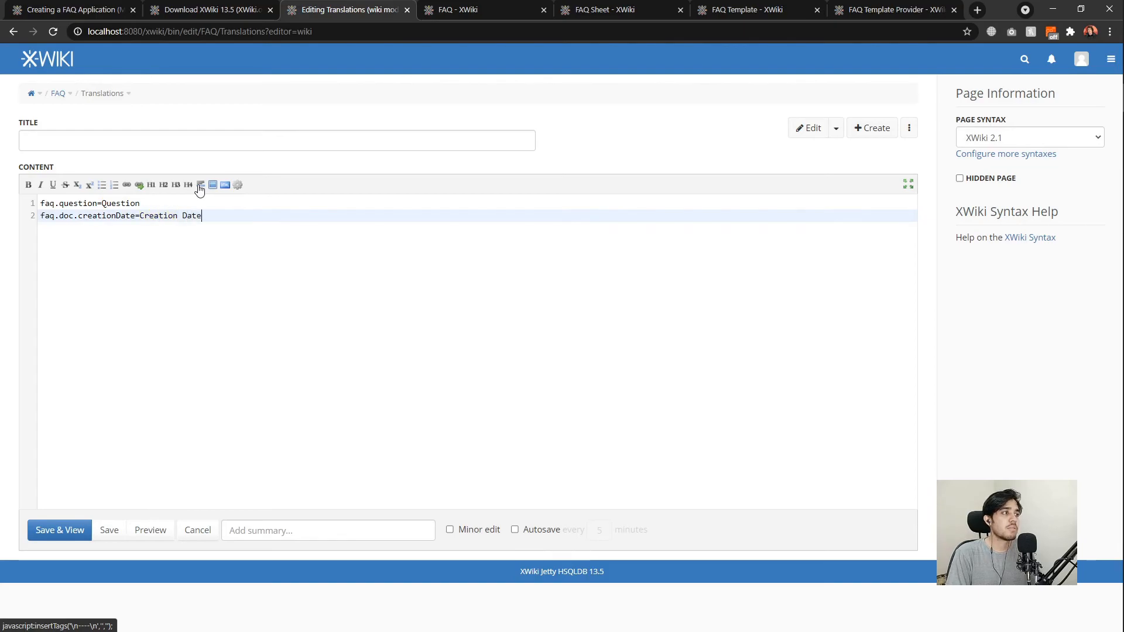
# Add the line faq._actions=Actions and save the Translations page.
pyautogui.hotkey('ctrl', 'Tab')
pyautogui.moveTo(855, 216); pyautogui.dragTo(906, 219)
pyautogui.hotkey('ctrl', 'c')
pyautogui.click(375, 9)
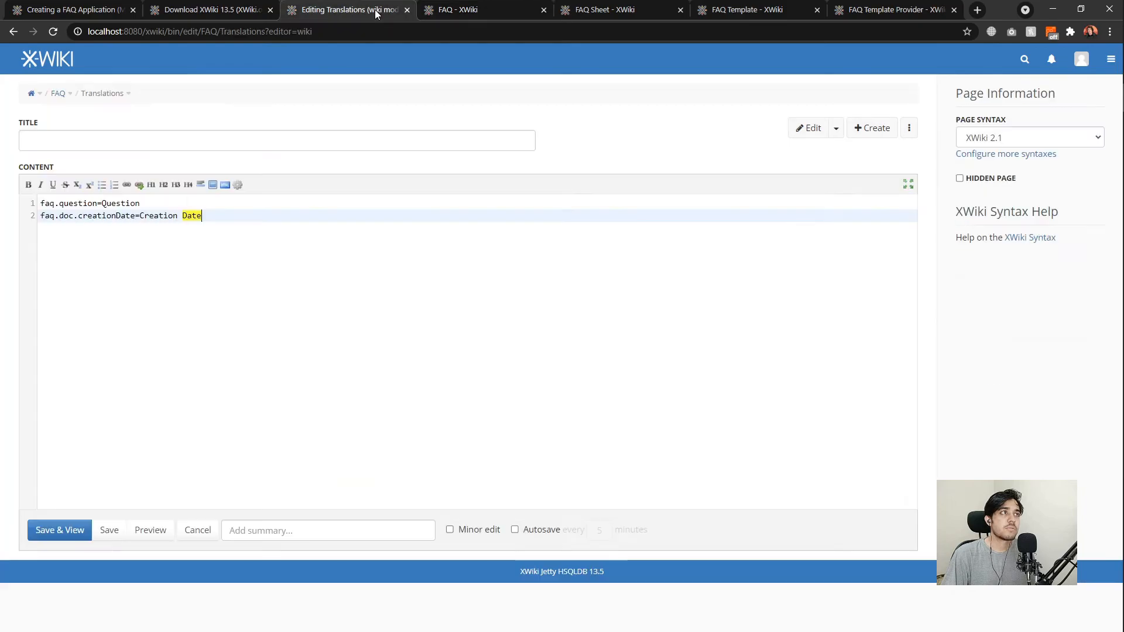
pyautogui.press('Return')
pyautogui.hotkey('ctrl', 'v')
pyautogui.write('=Actions')
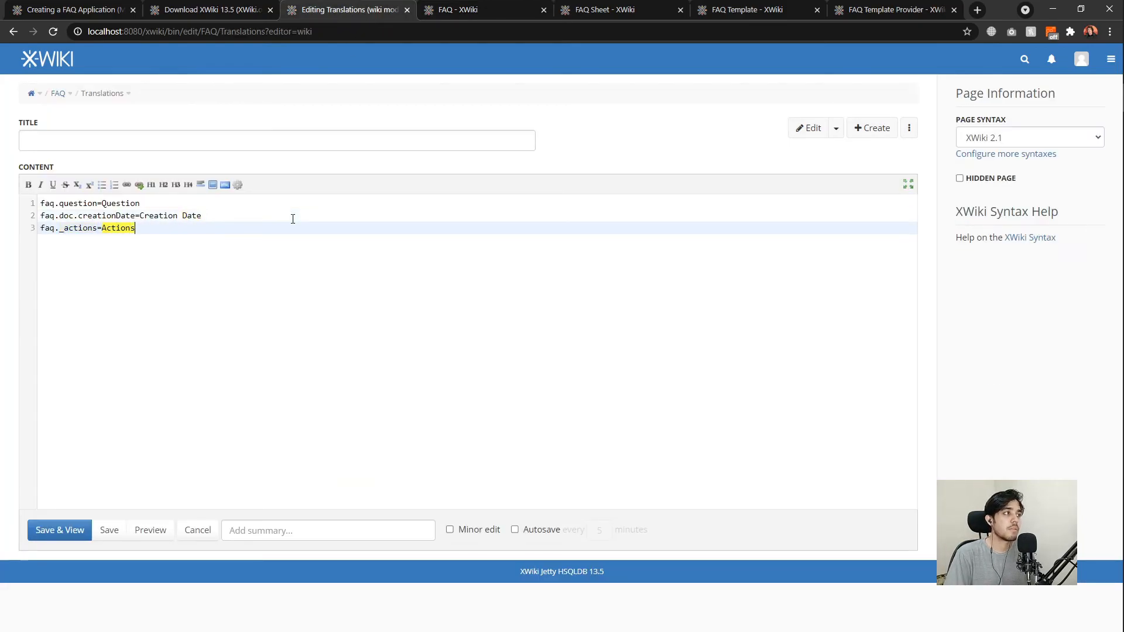
pyautogui.click(76, 530)
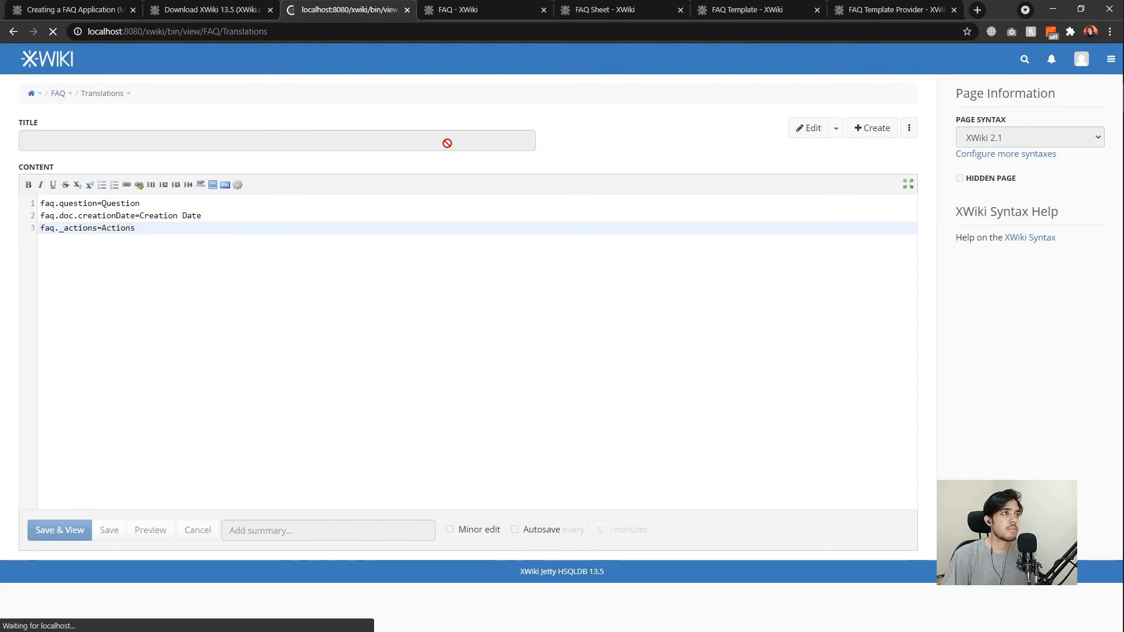
# Reload the FAQ table to show the translated Question, Creation Date and Actions headers.
pyautogui.click(477, 11)
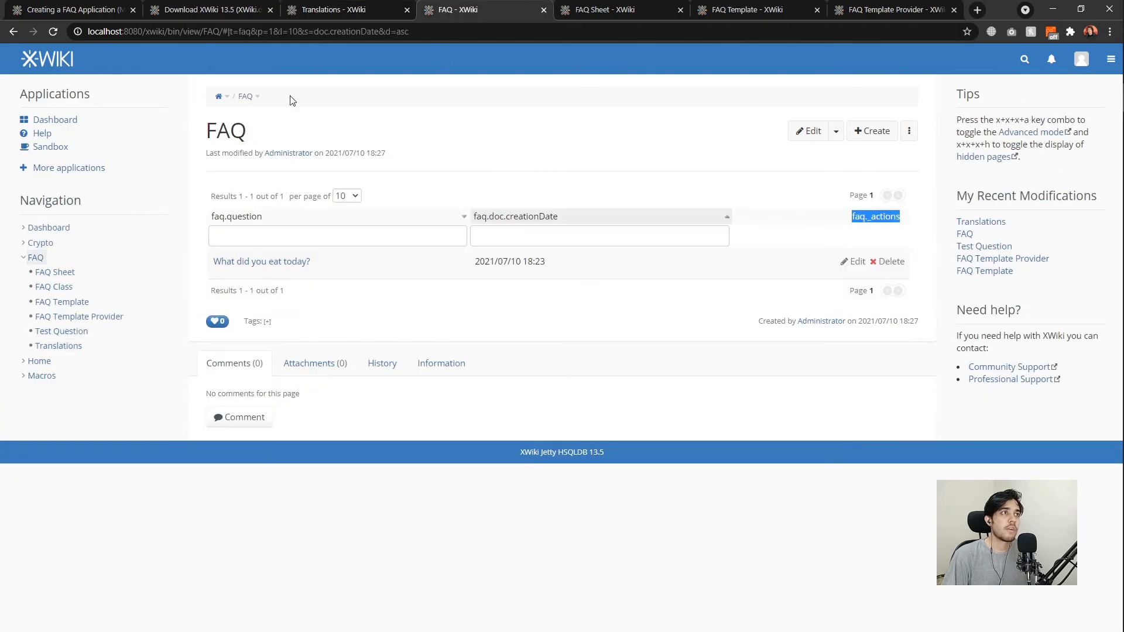
pyautogui.click(496, 155)
pyautogui.hotkey('ctrl', 'r')
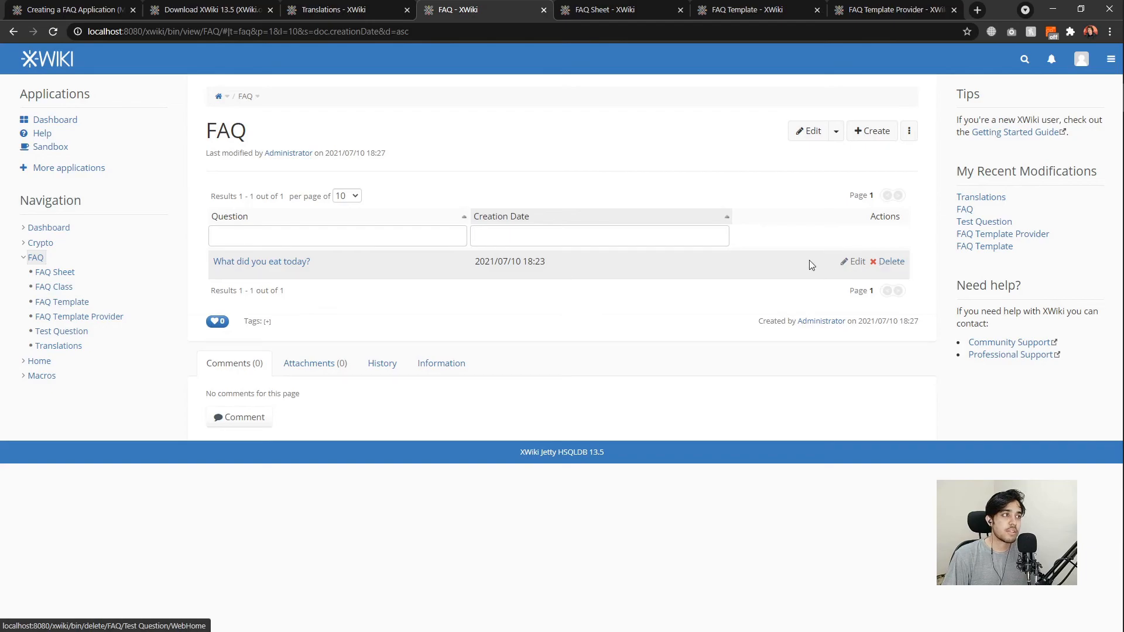
# Open the 'What did you eat today?' entry in the editor and save it unchanged.
pyautogui.click(851, 263)
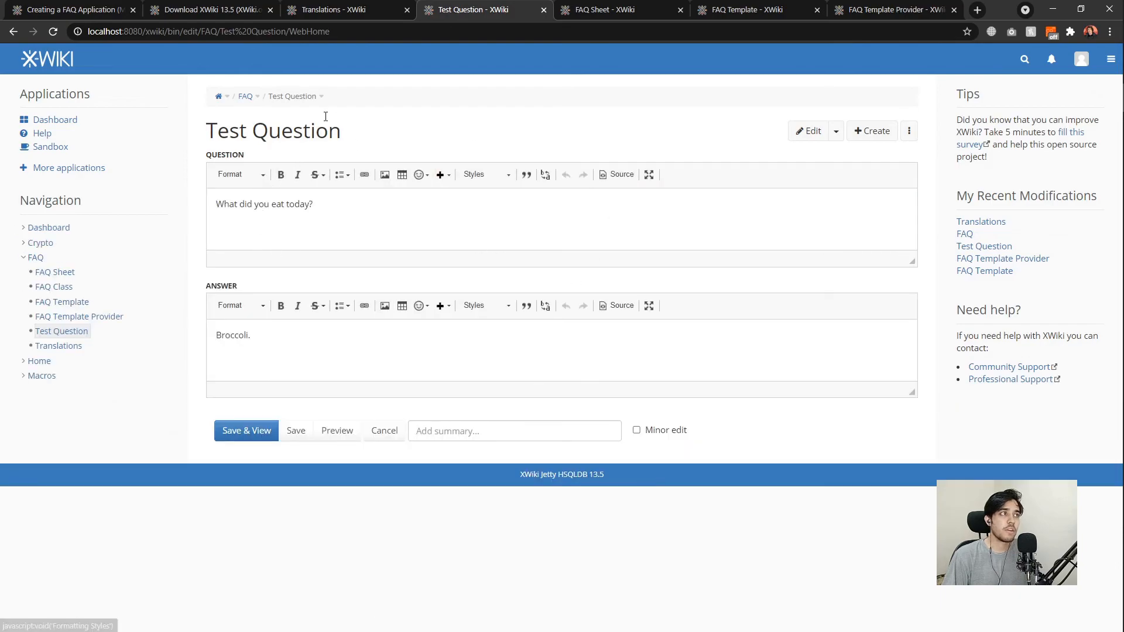
pyautogui.moveTo(347, 131); pyautogui.dragTo(205, 131)
pyautogui.click(408, 189)
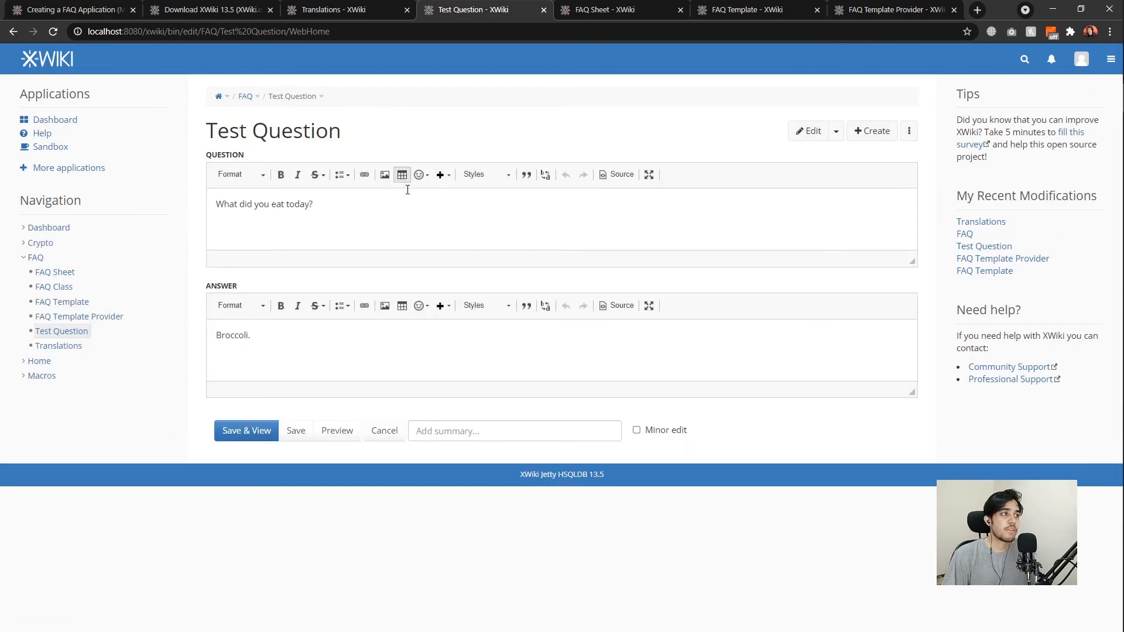
pyautogui.click(247, 431)
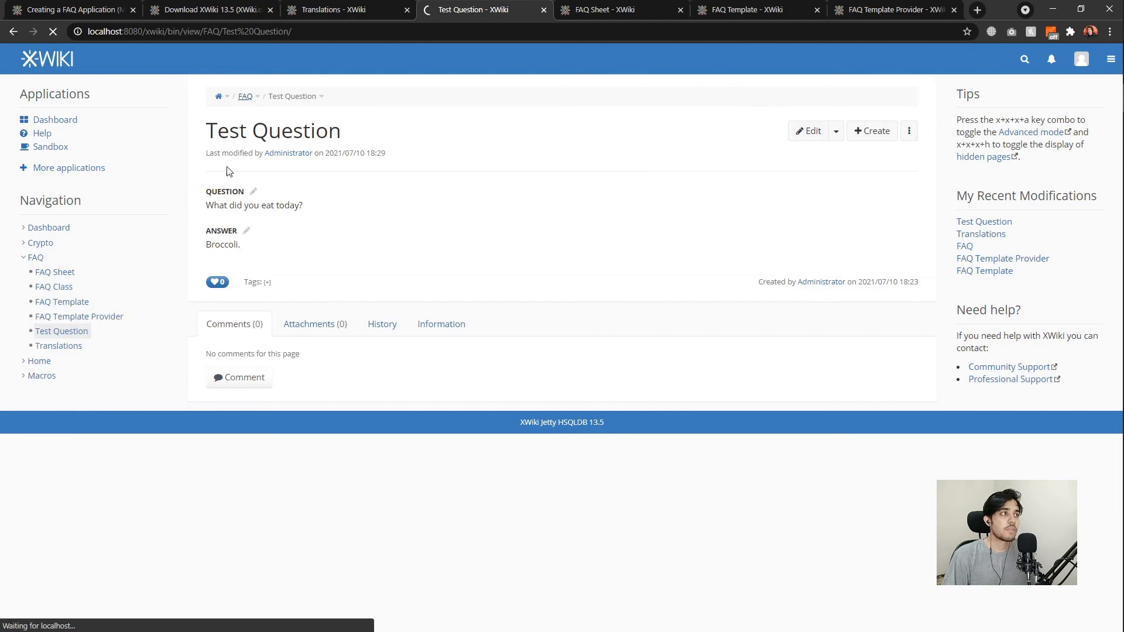
# Create the terminal page 'Another Question' under FAQ from the Create an FAQ template.
pyautogui.middleClick(865, 137)
pyautogui.click(539, 9)
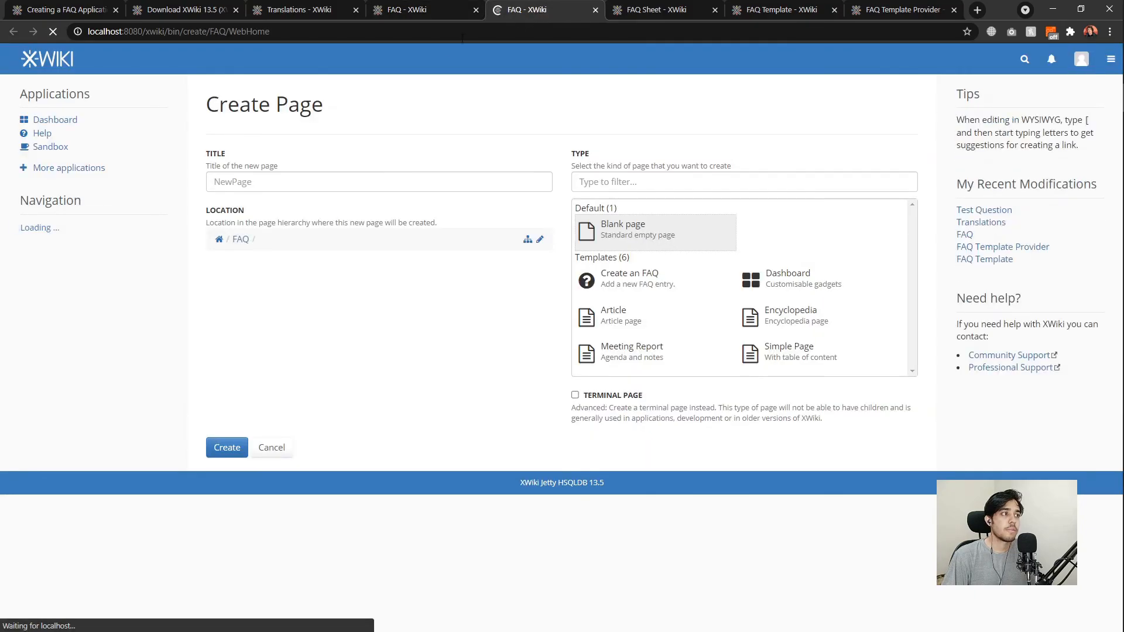
pyautogui.click(538, 240)
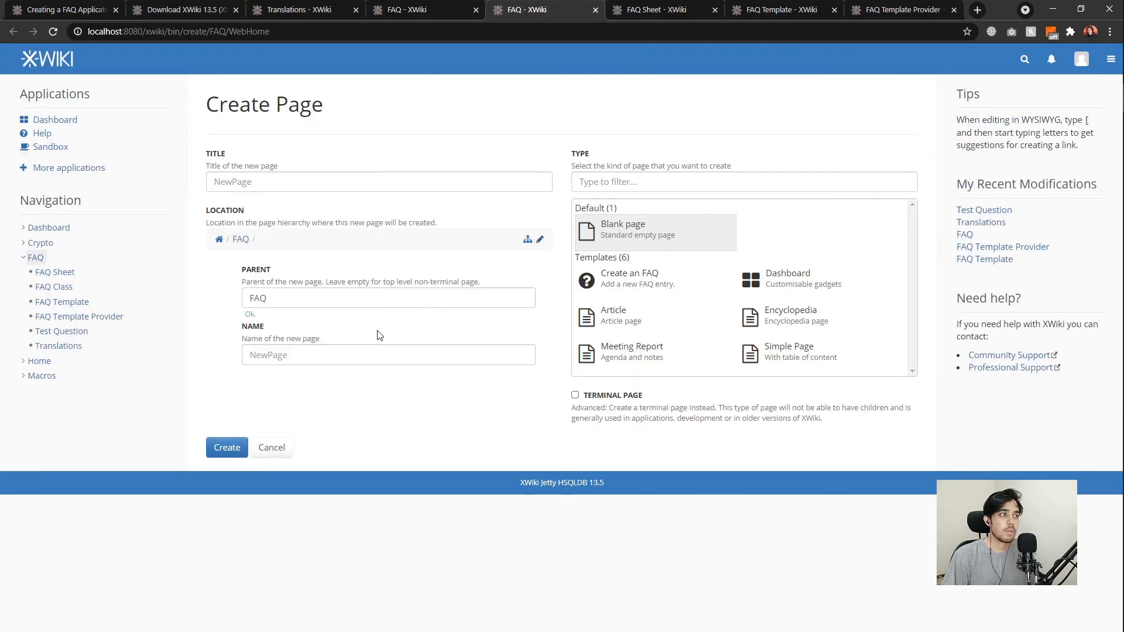
pyautogui.click(362, 355)
pyautogui.write('Another Question')
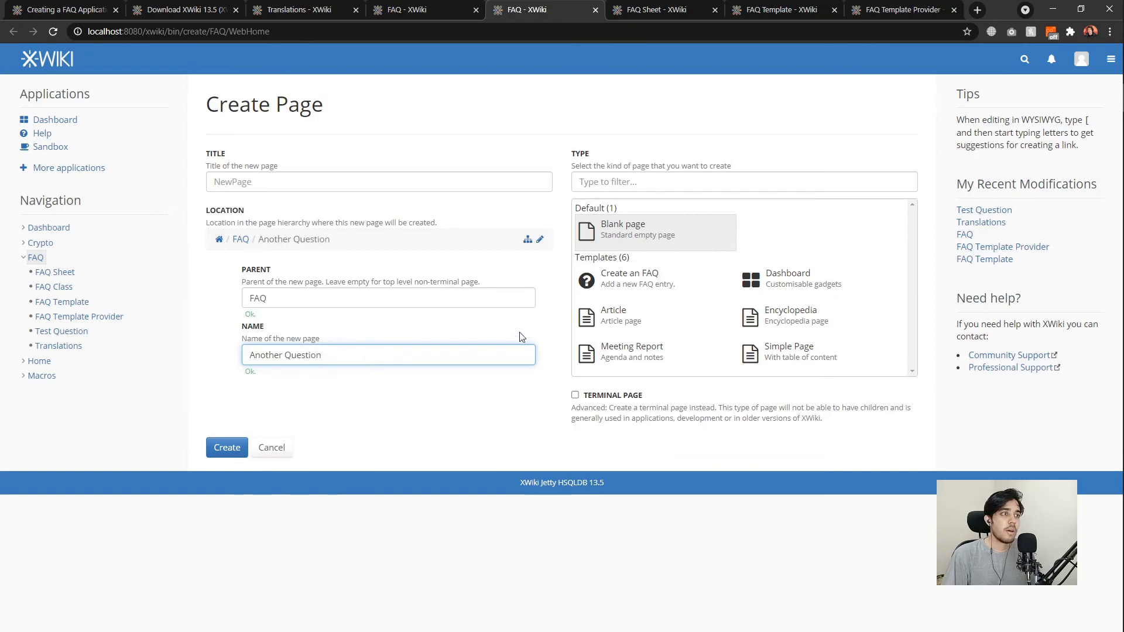
pyautogui.click(594, 279)
pyautogui.click(606, 396)
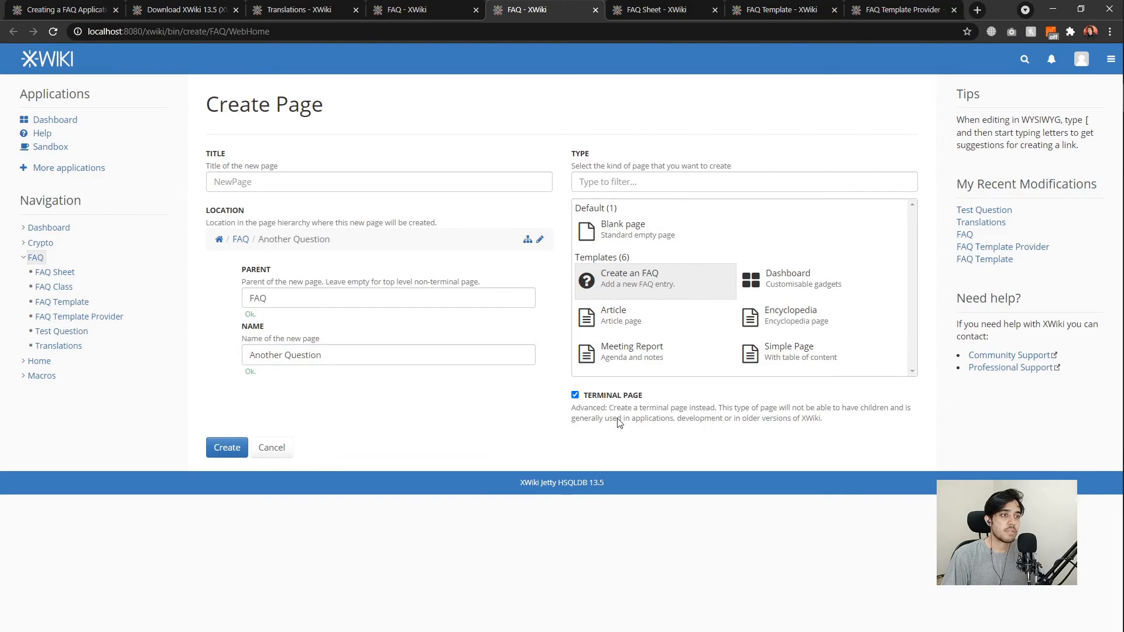
pyautogui.click(225, 449)
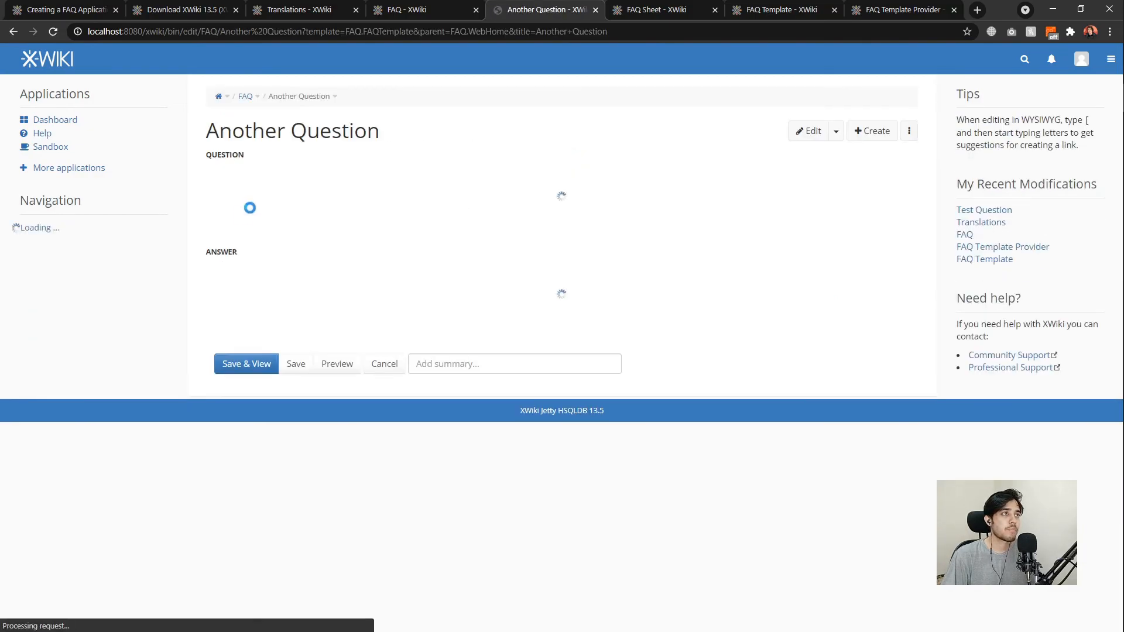
# Enter the answer 'Just an answer.' and save the new FAQ entry.
pyautogui.click(291, 213)
pyautogui.moveTo(352, 202); pyautogui.dragTo(189, 209)
pyautogui.click(241, 227)
pyautogui.click(327, 354)
pyautogui.write('j')
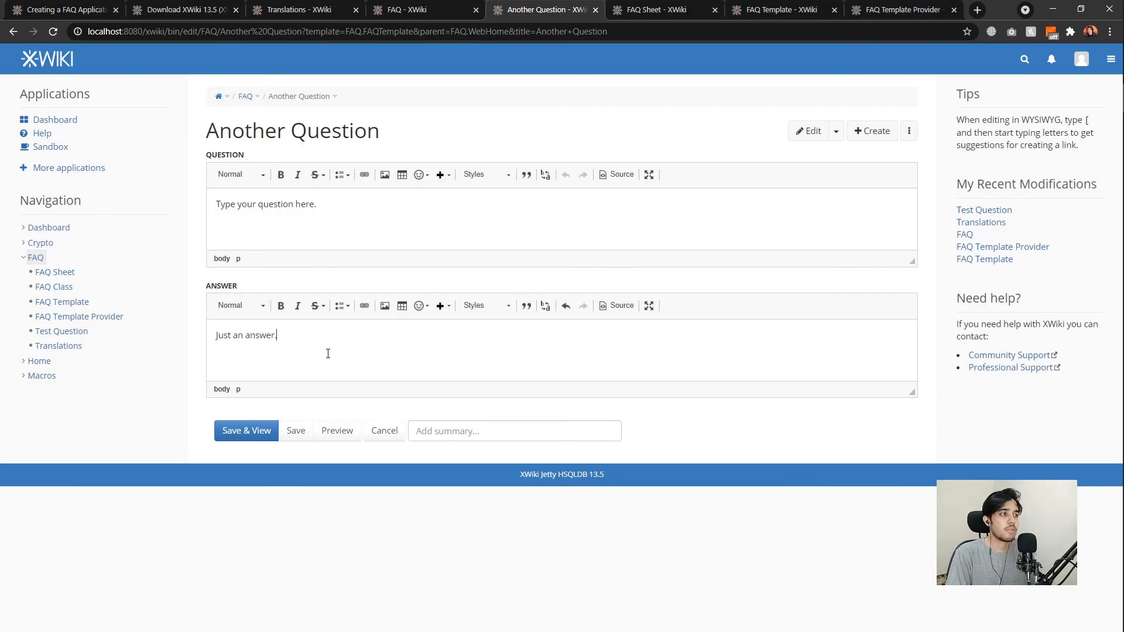
pyautogui.click(242, 430)
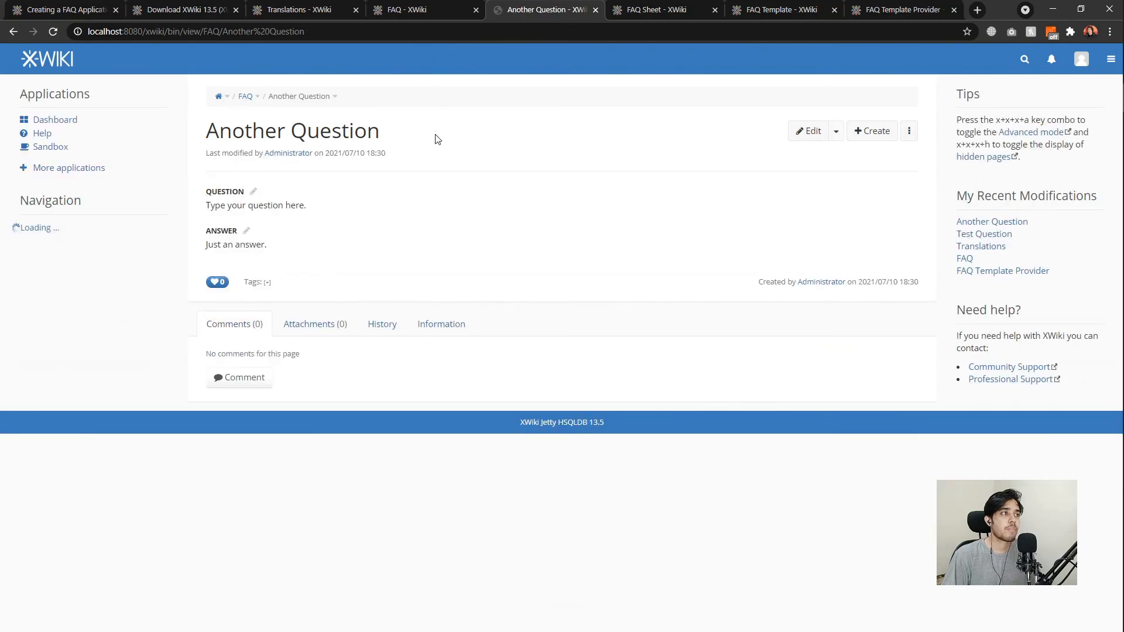
pyautogui.click(398, 12)
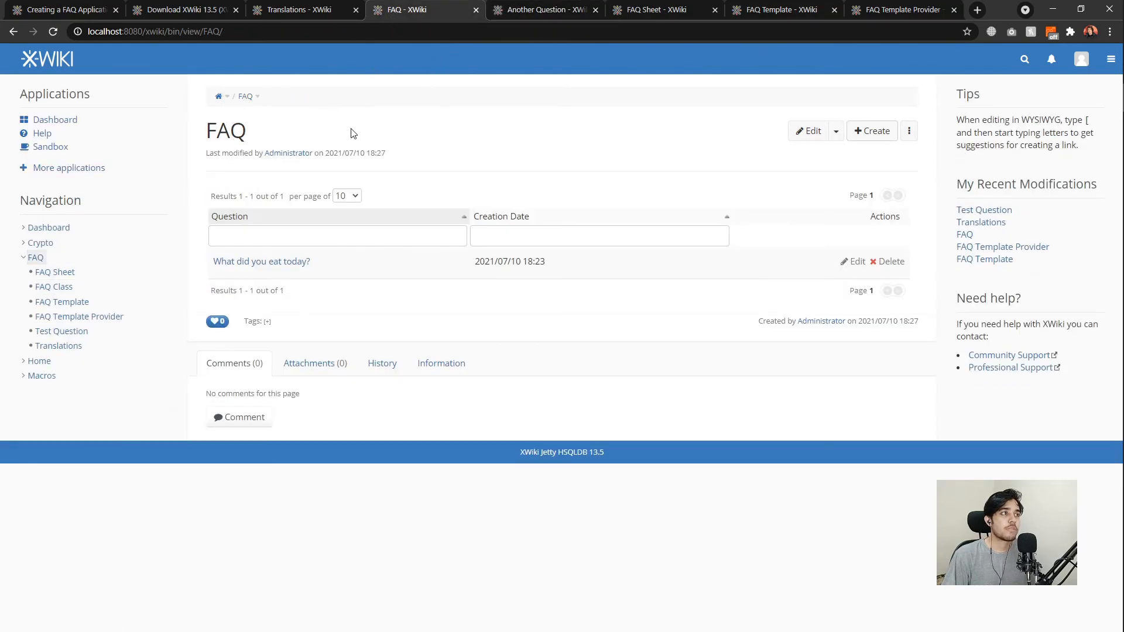
# Reload the FAQ table, check Another Question, then go to FAQ Sheet via the breadcrumb tree.
pyautogui.press('F5')
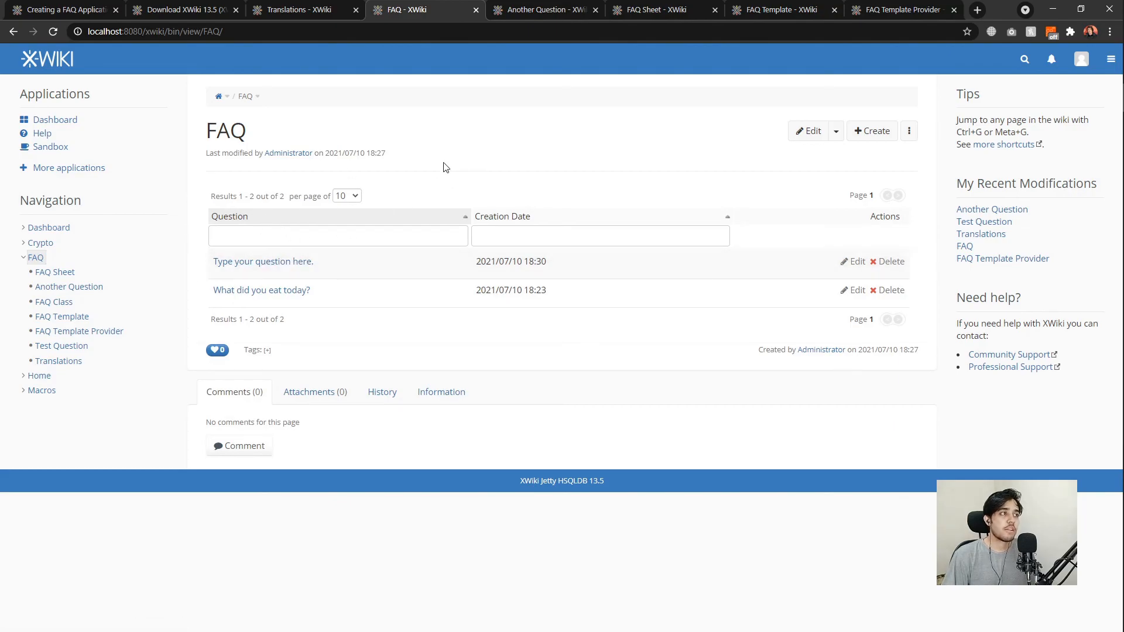
pyautogui.click(524, 18)
pyautogui.moveTo(278, 250); pyautogui.dragTo(214, 193)
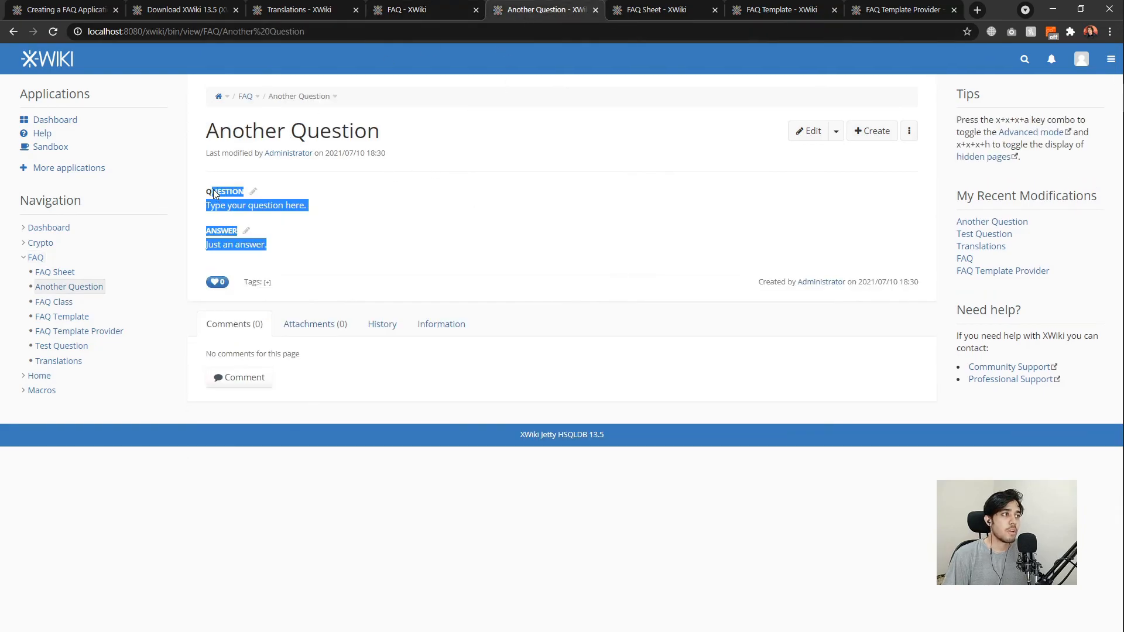
pyautogui.click(290, 265)
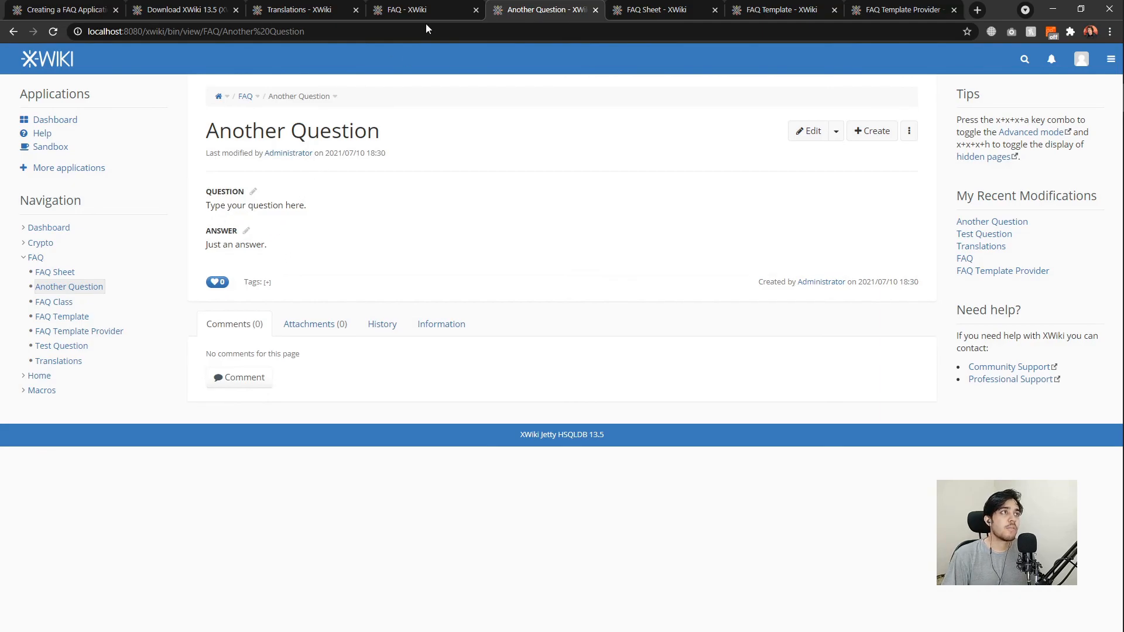
pyautogui.click(335, 97)
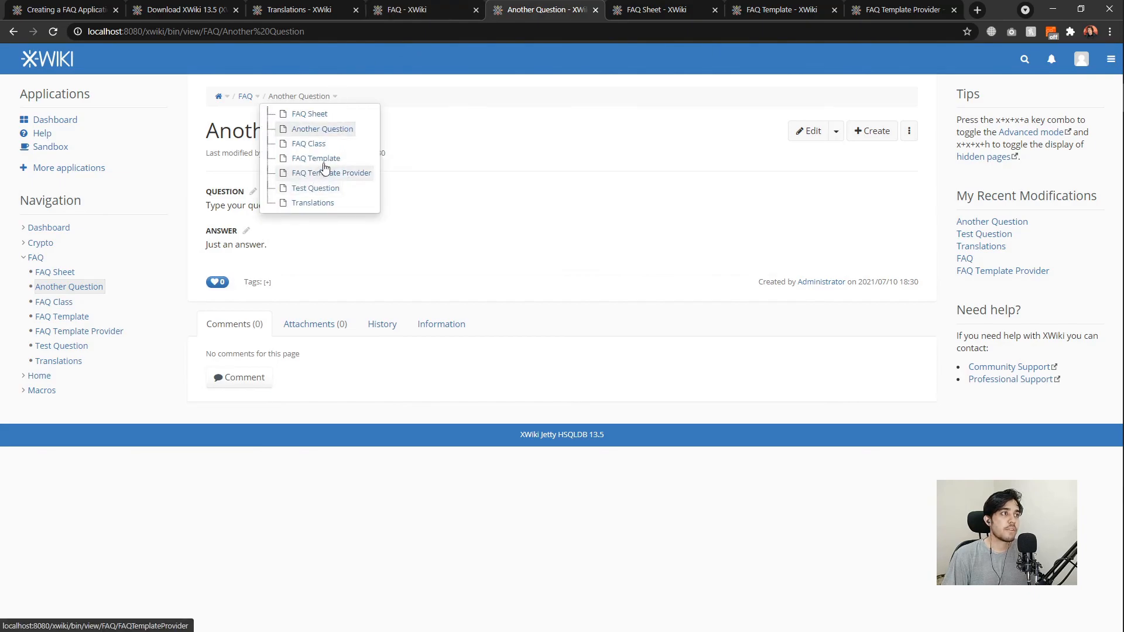
pyautogui.click(319, 114)
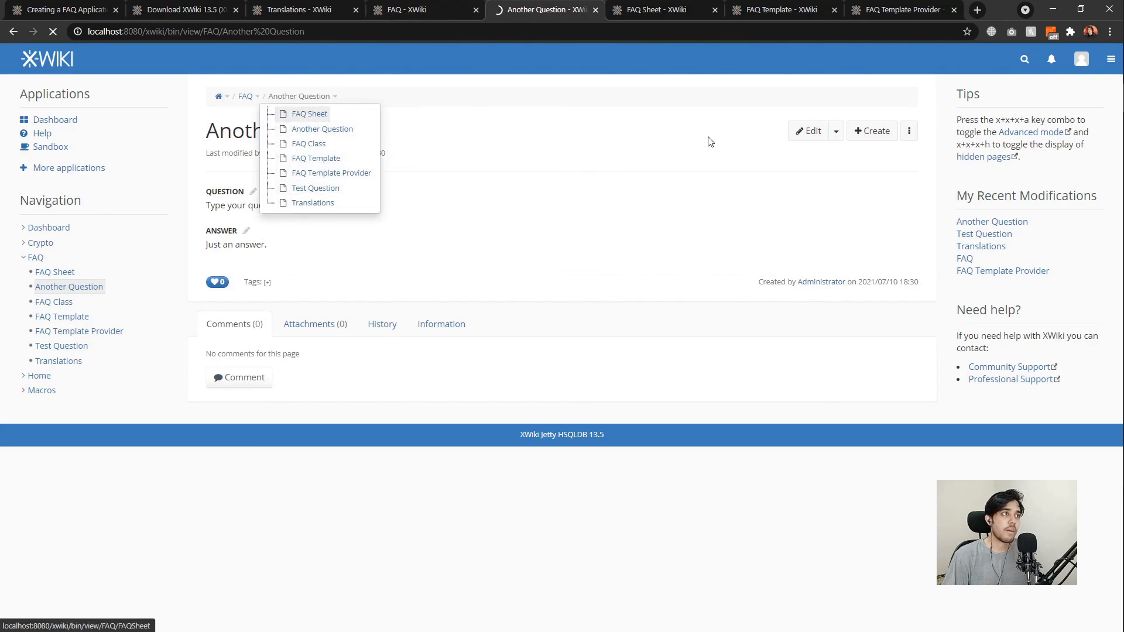
# Browse the FAQ Sheet's wiki source, cancel without saving, and return to the FAQ table.
pyautogui.click(833, 133)
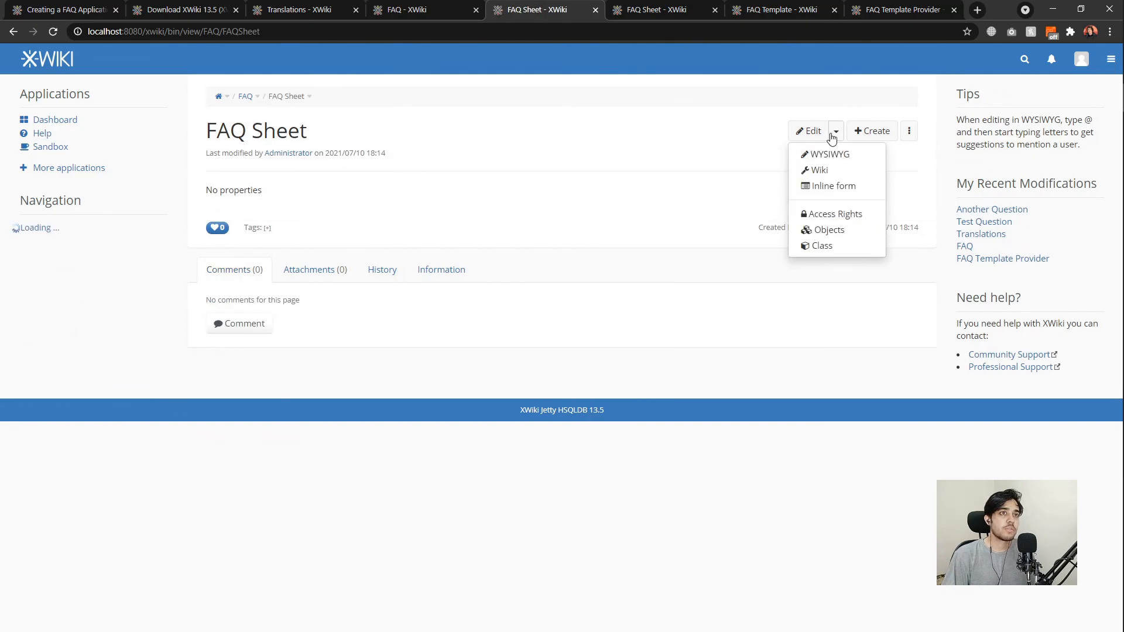
pyautogui.click(814, 170)
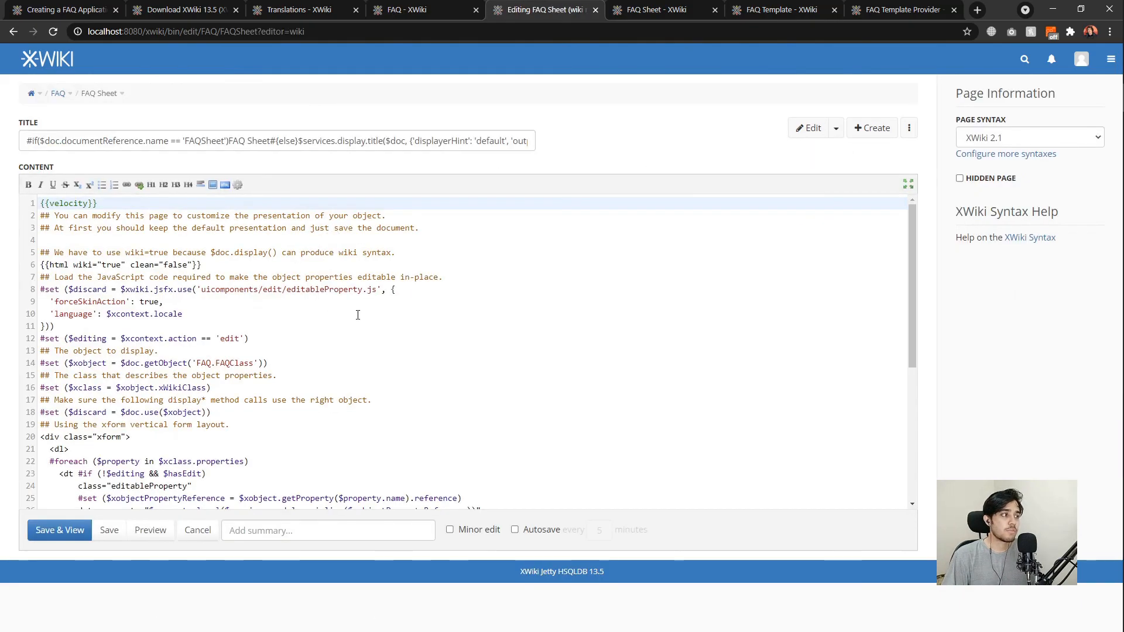
pyautogui.scroll(-5, 356, 313)
pyautogui.scroll(4, 259, 332)
pyautogui.scroll(1, 258, 332)
pyautogui.click(197, 529)
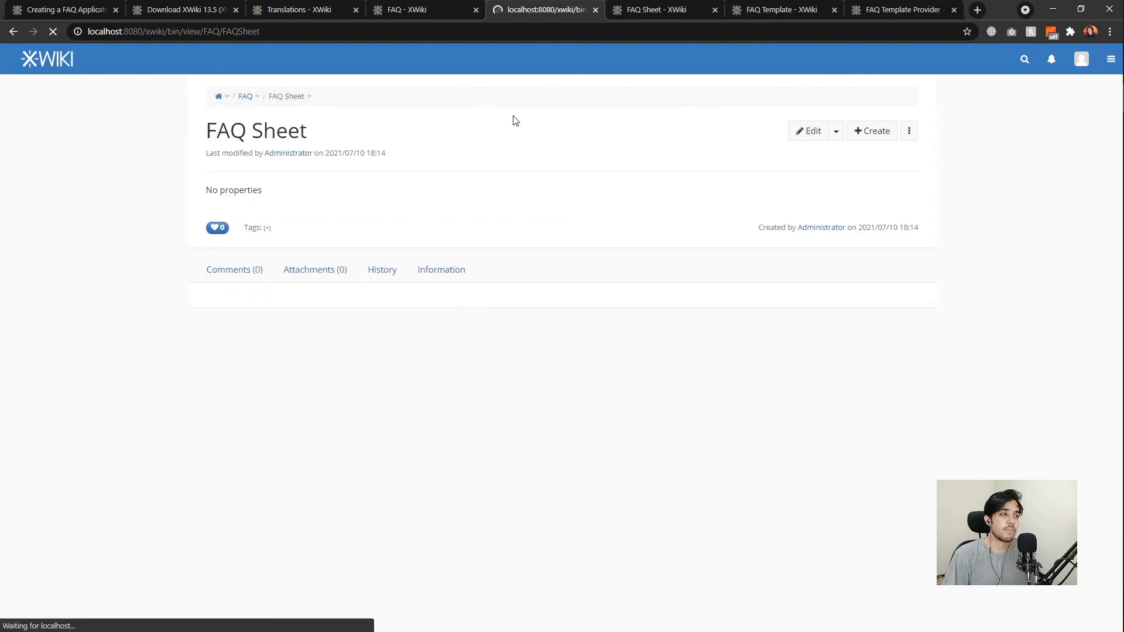
pyautogui.click(426, 13)
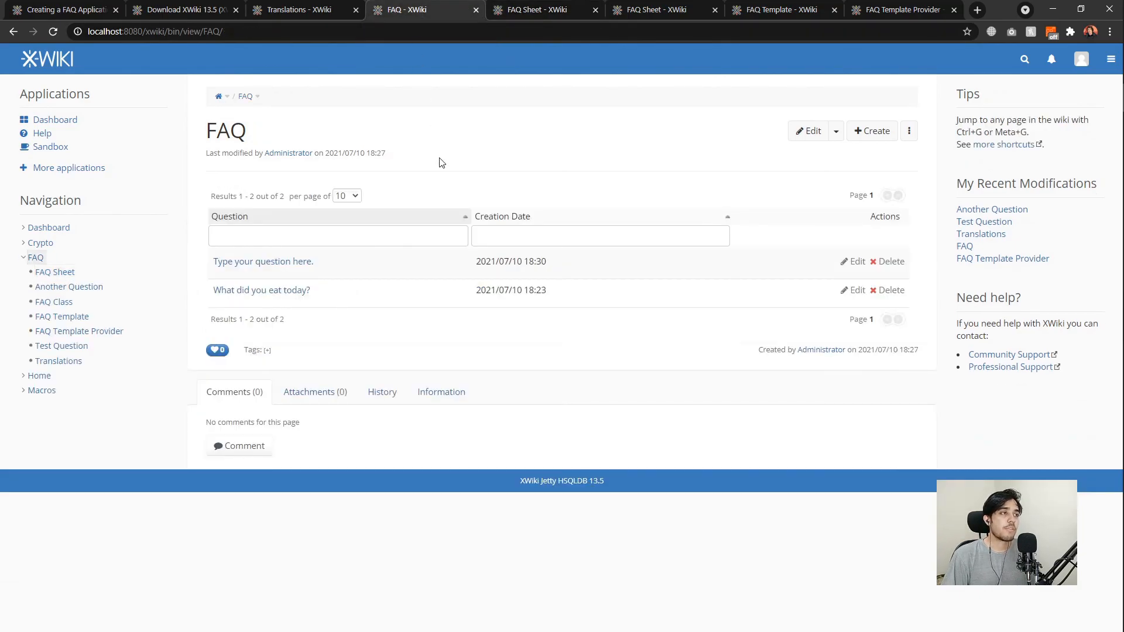